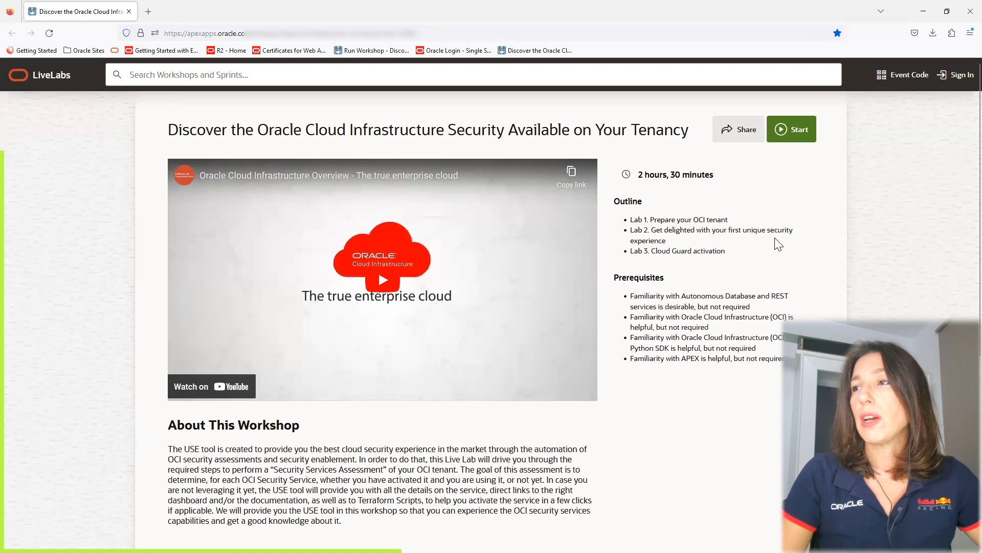
Start the workshop on your own tenancy and read through its introduction page.
click(791, 131)
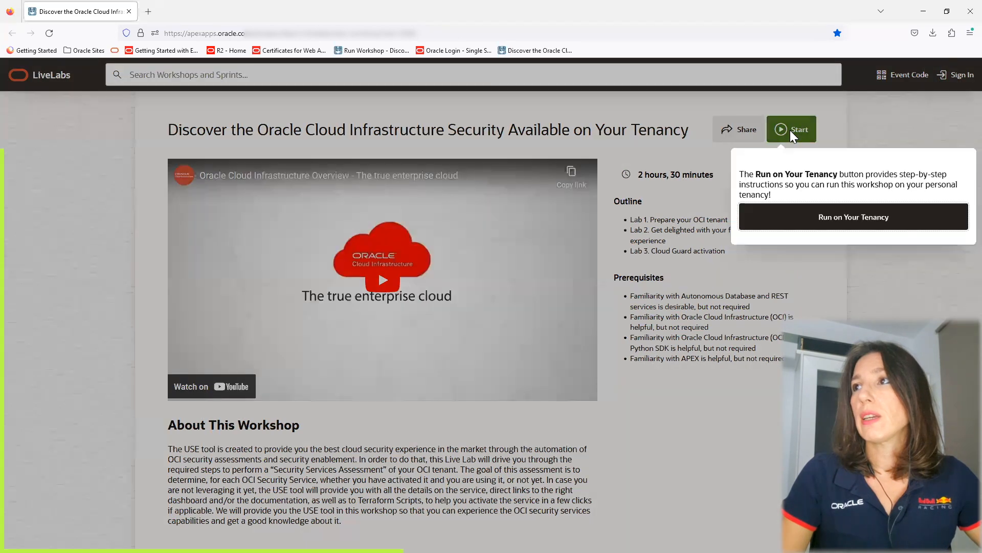
click(827, 219)
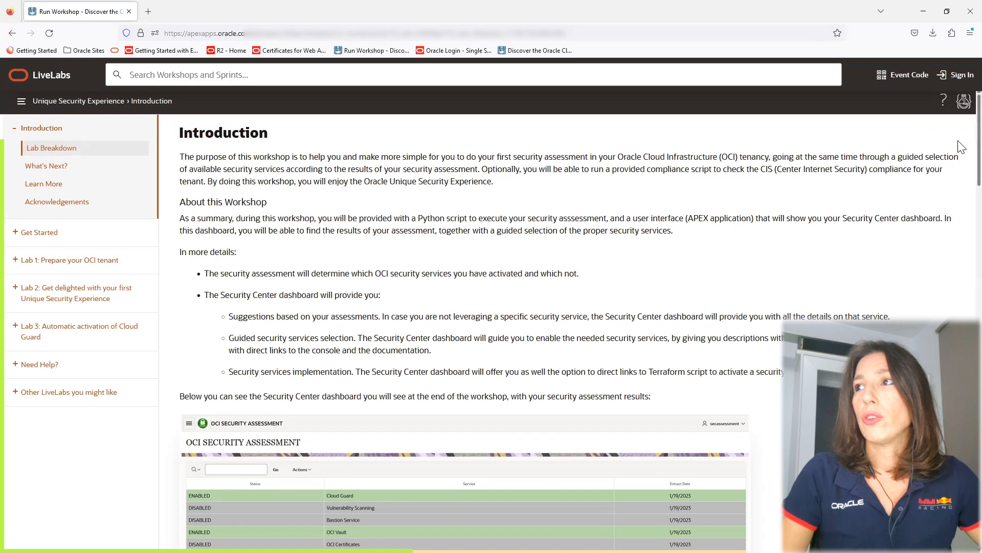
scroll(959, 153, down, 4)
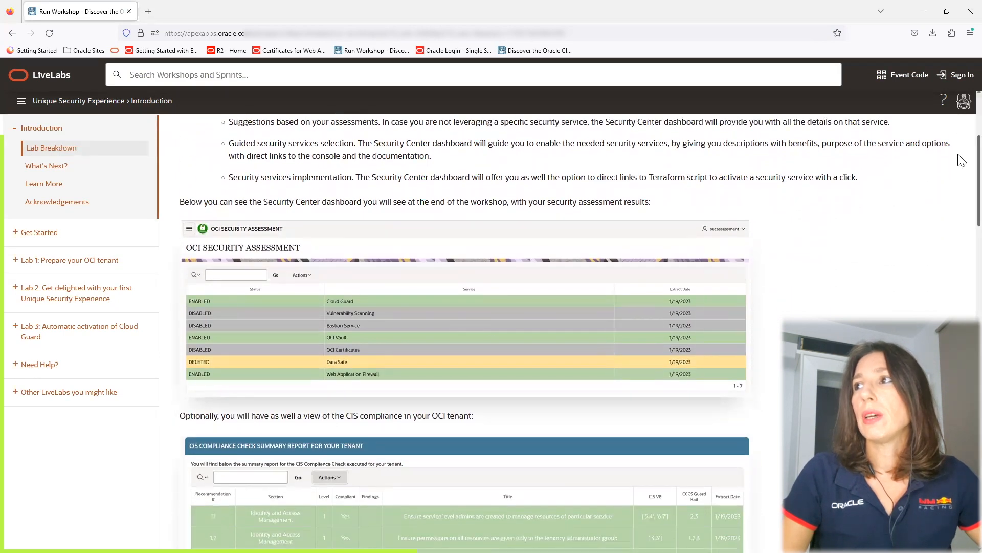
scroll(960, 173, down, 1)
scroll(961, 175, down, 1)
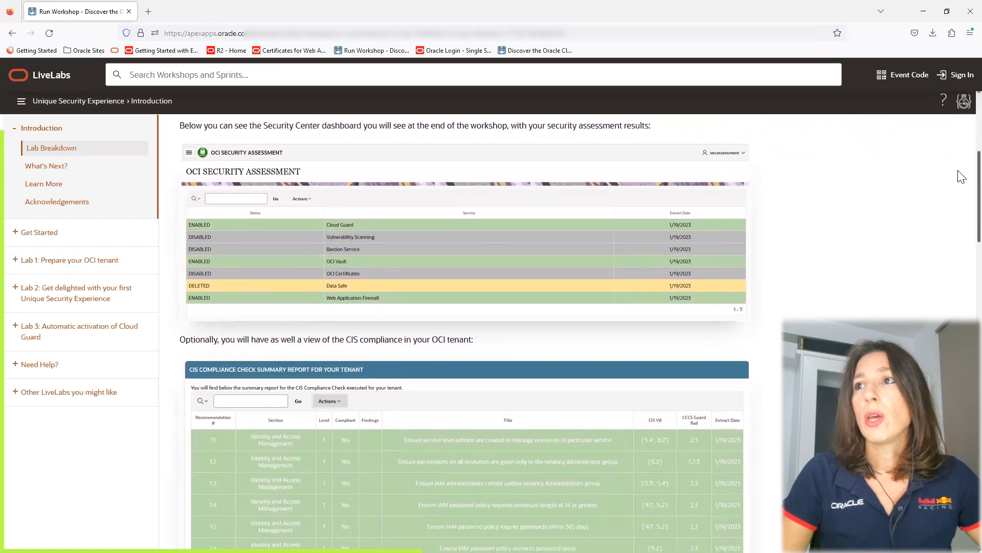
scroll(959, 176, down, 1)
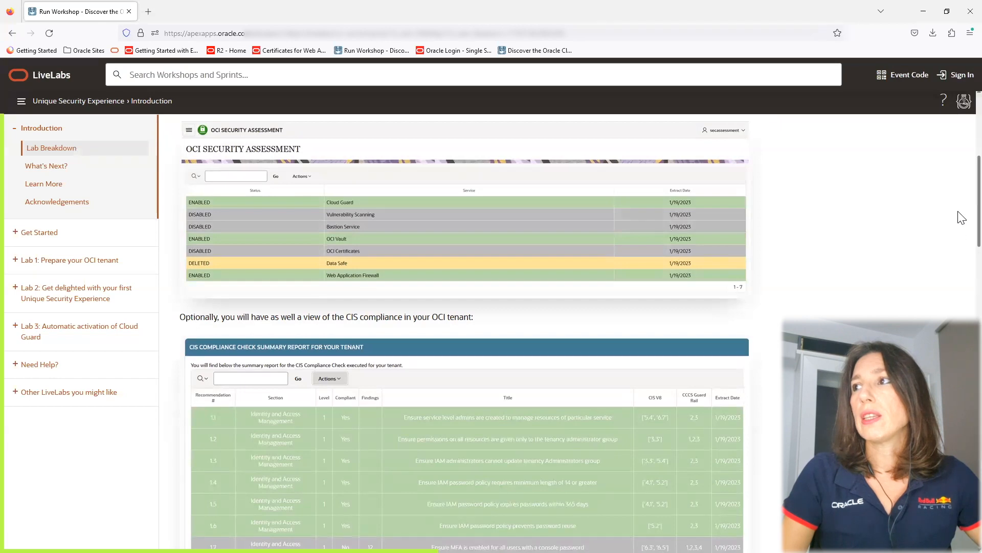
scroll(961, 225, down, 3)
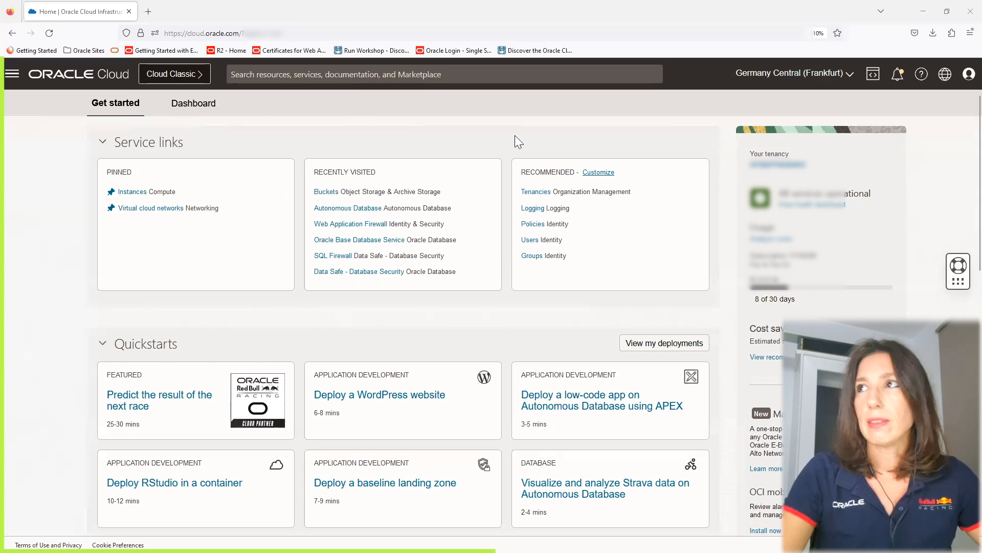
Open Cloud Shell from the console and maximize its window.
click(873, 80)
click(864, 101)
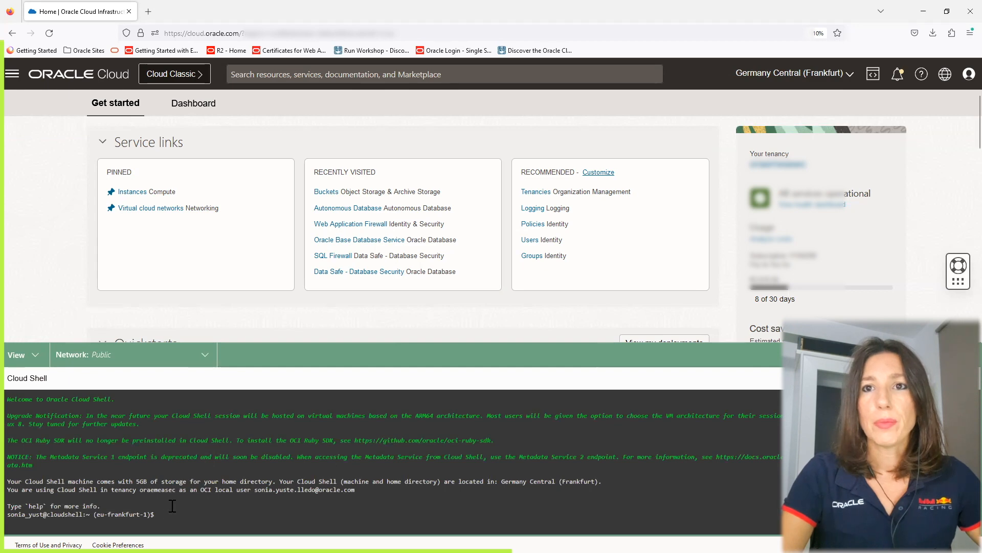
click(947, 355)
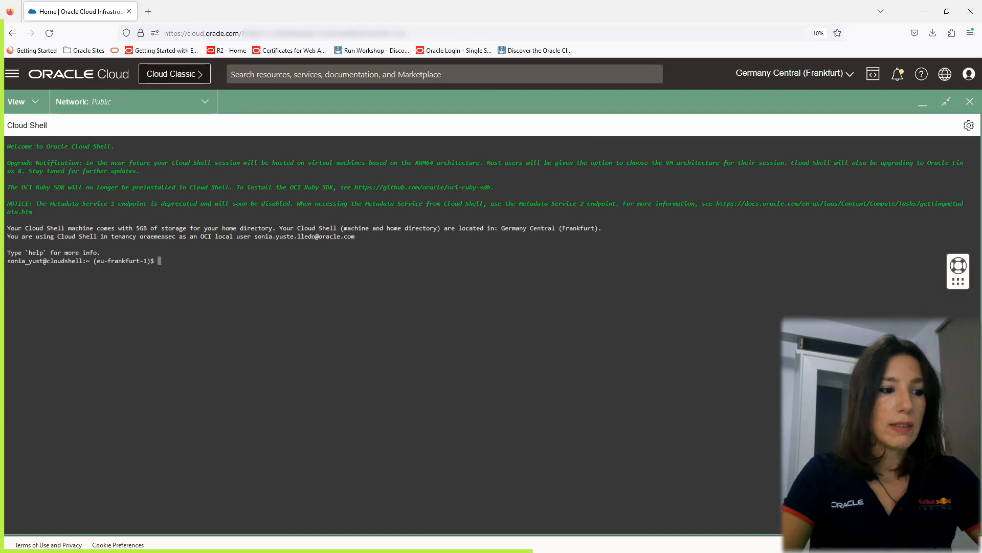
Upload security_assessment.py to Cloud Shell, cancelling the replacement of the existing cis_reports.py, and hide the transfer list.
drag(5, 296, 274, 314)
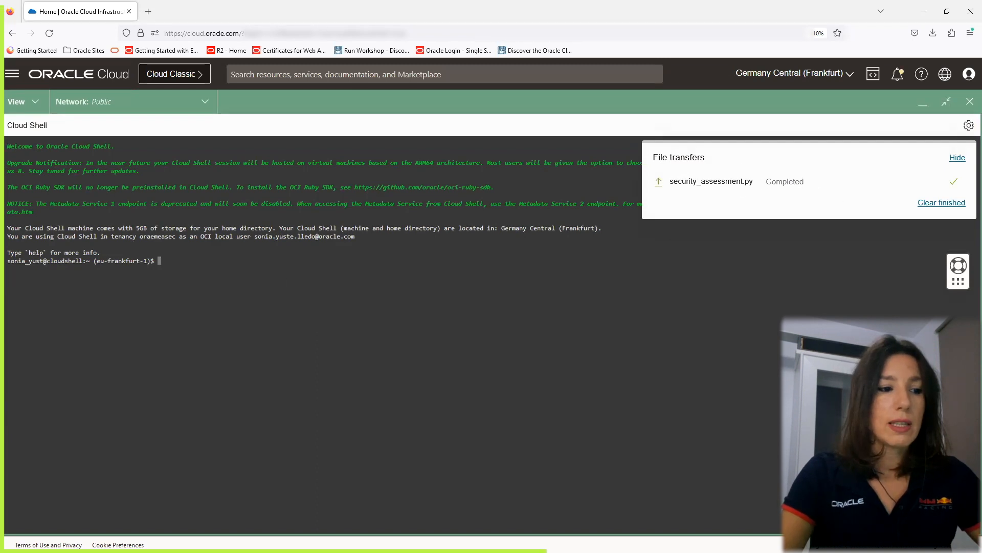
drag(92, 384, 458, 340)
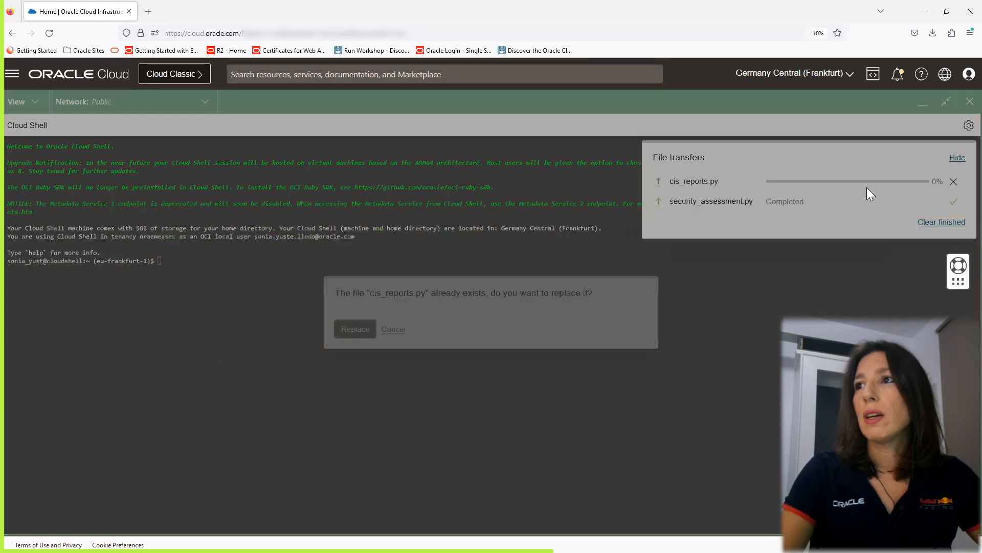
click(390, 330)
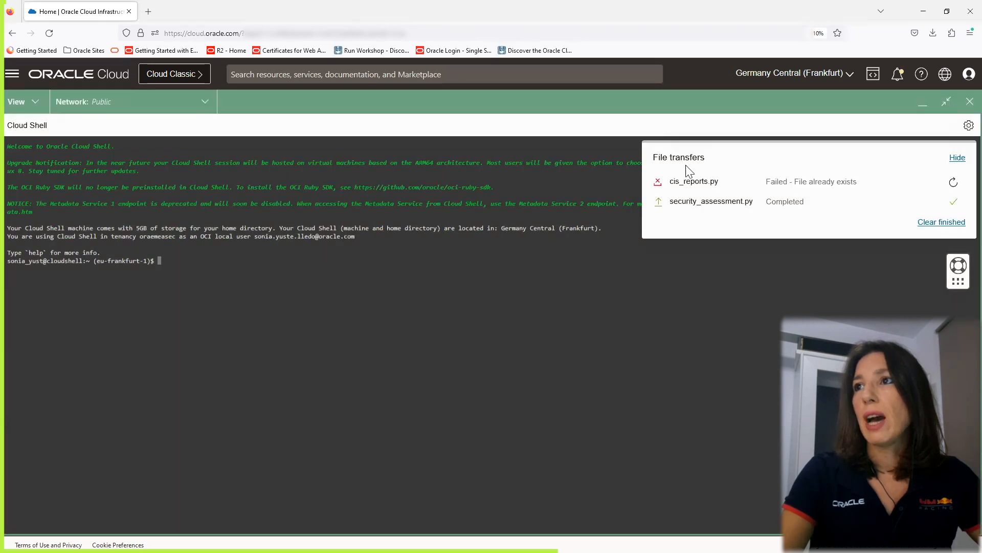
click(957, 157)
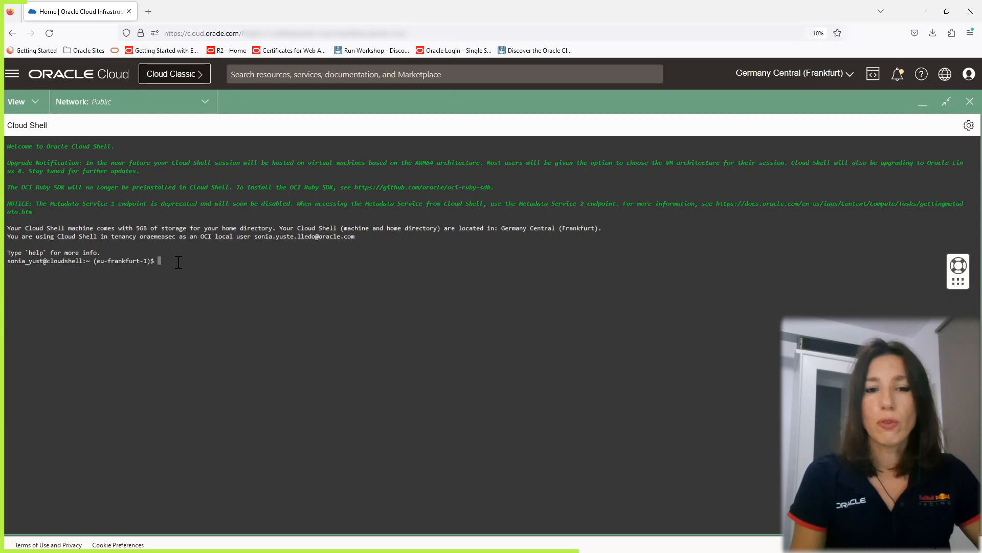
Create a security_assessment directory and move security_assessment.py into it.
text(mkdir security_assessment)
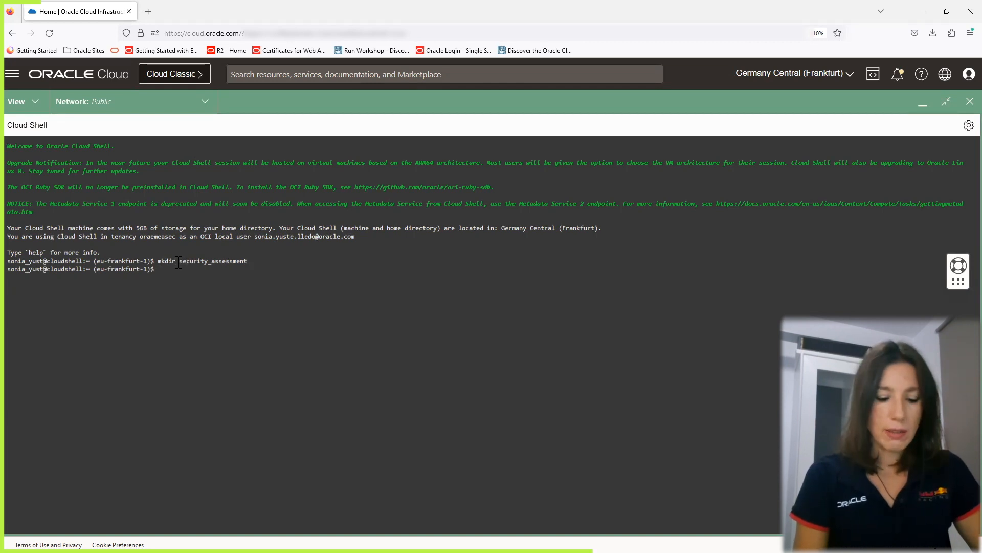
text(s)
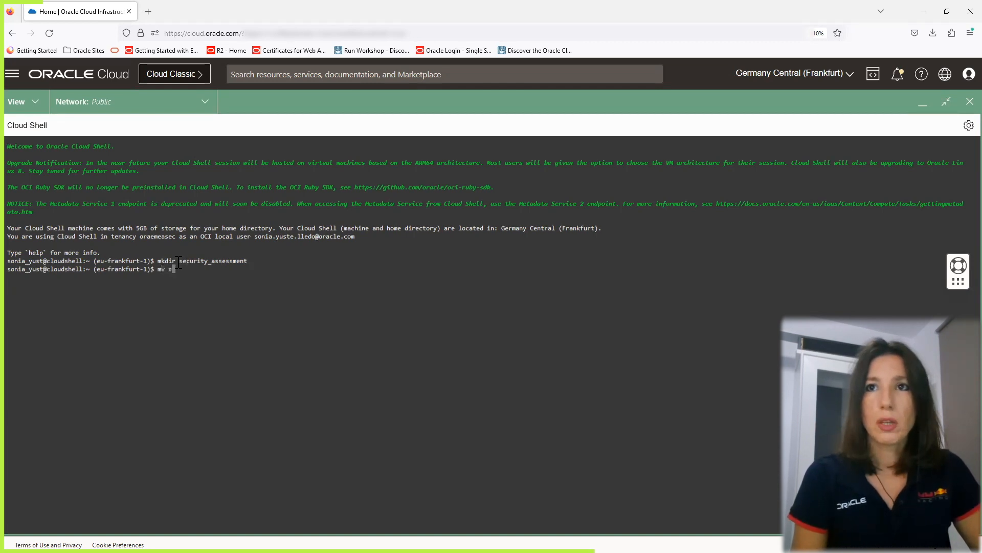
text(ecurity_assessment)
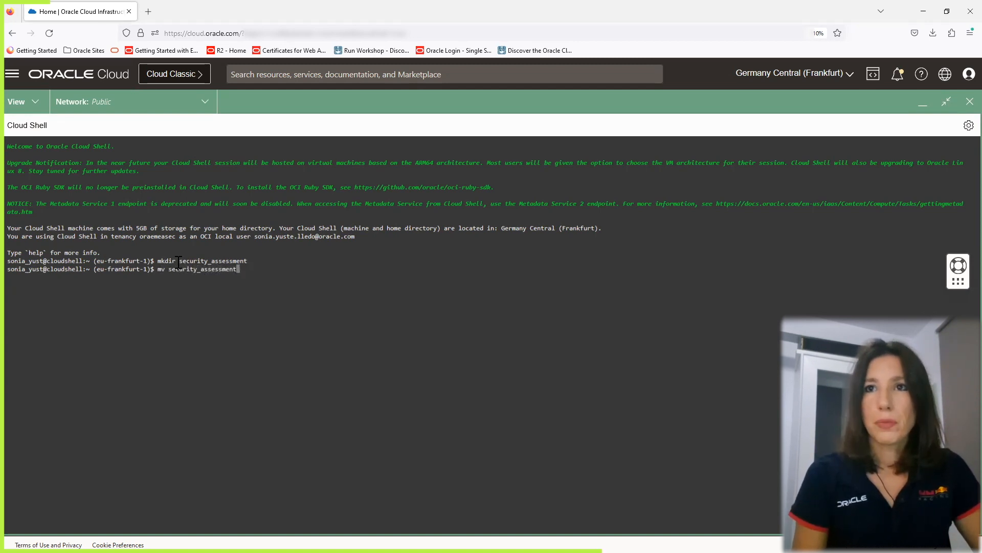
text(.p)
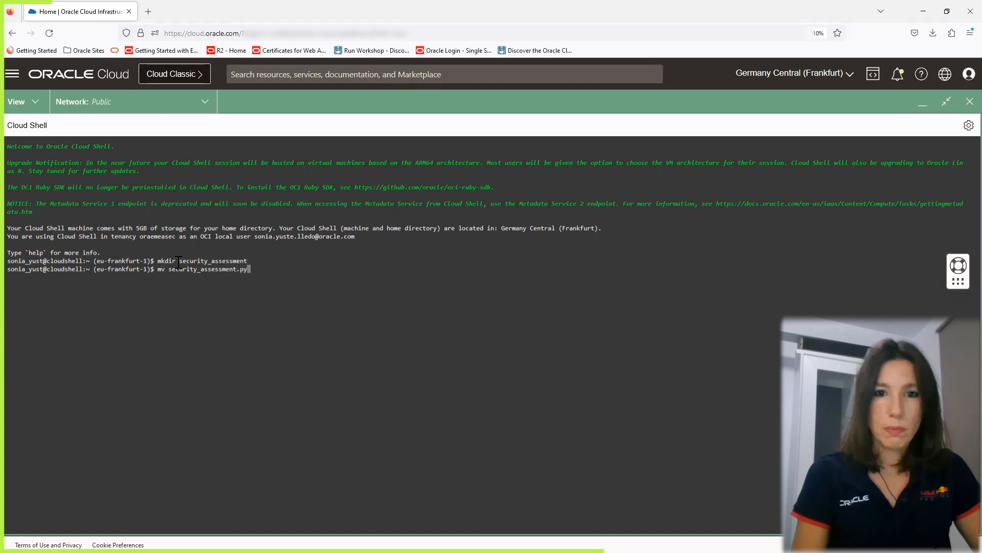
text(y sec)
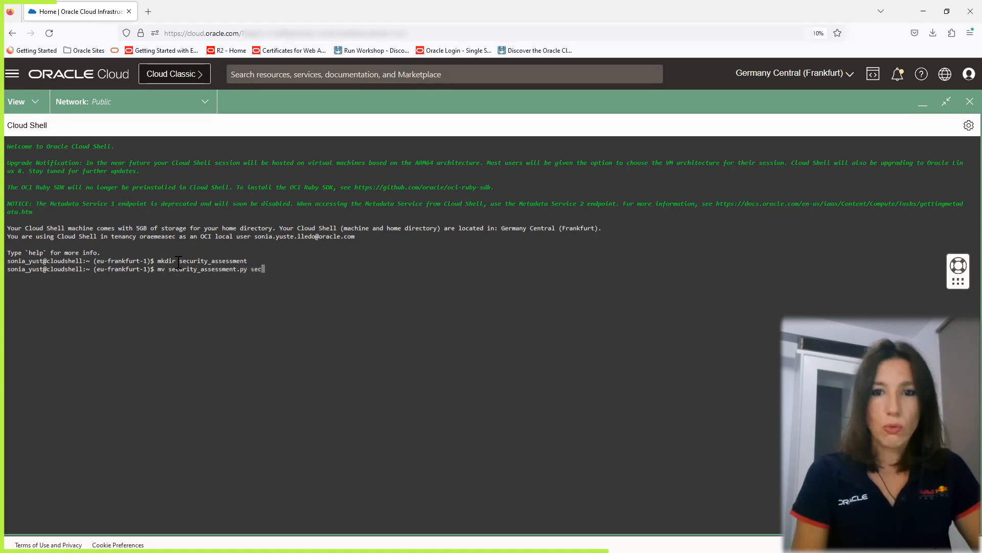
text(urity_as)
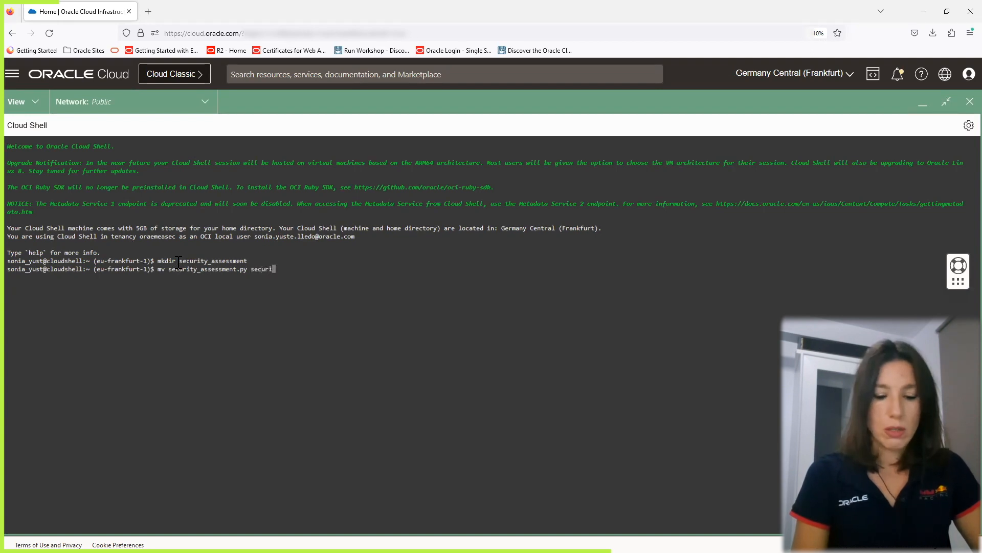
text(s)
key(Tab)
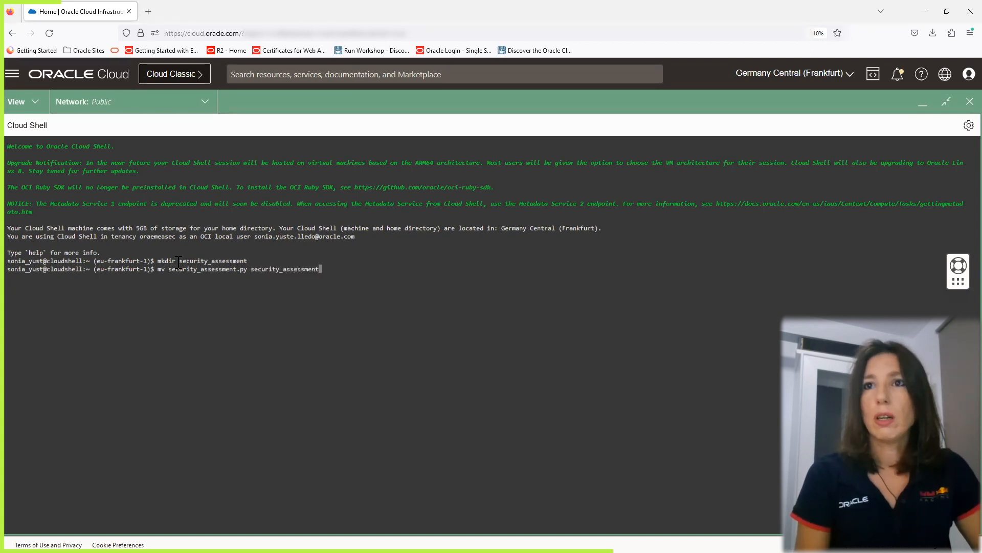
key(Return)
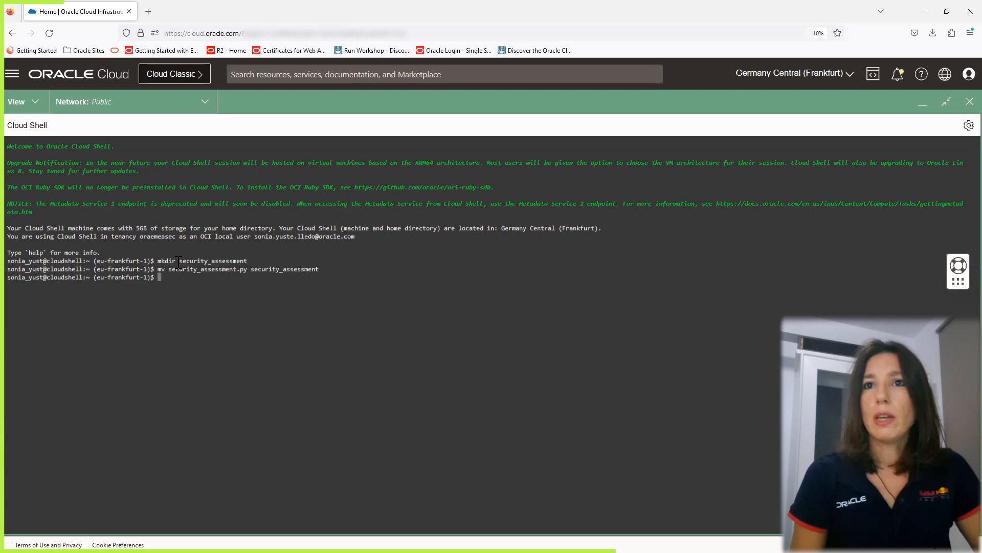
Enter the security_assessment directory, list its contents, and return to the home directory.
text(cd sec)
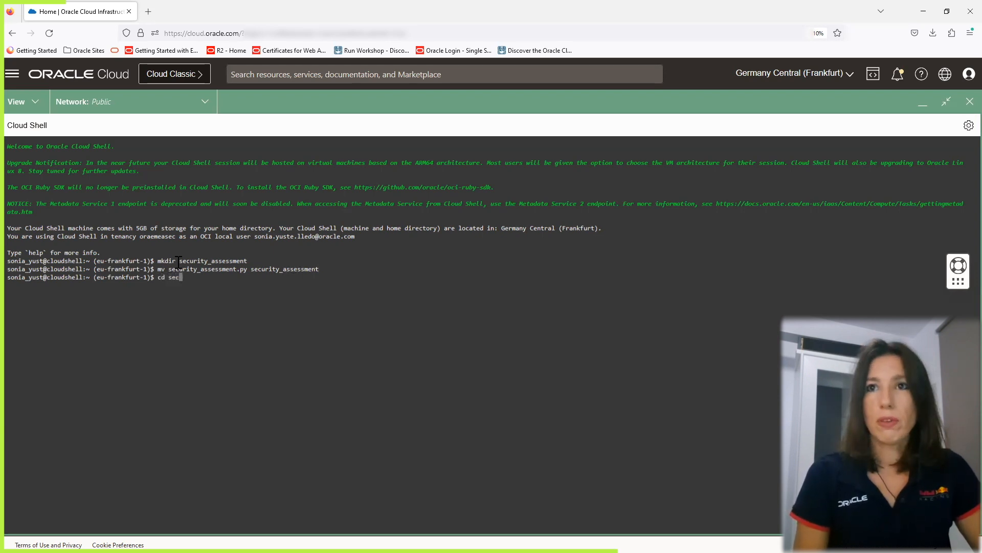
text(urit)
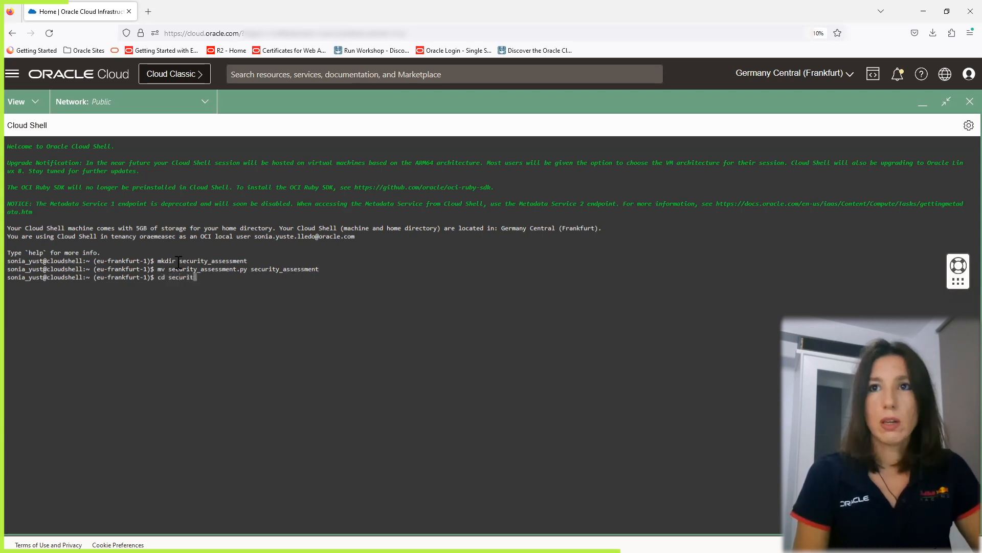
text(y_assessment)
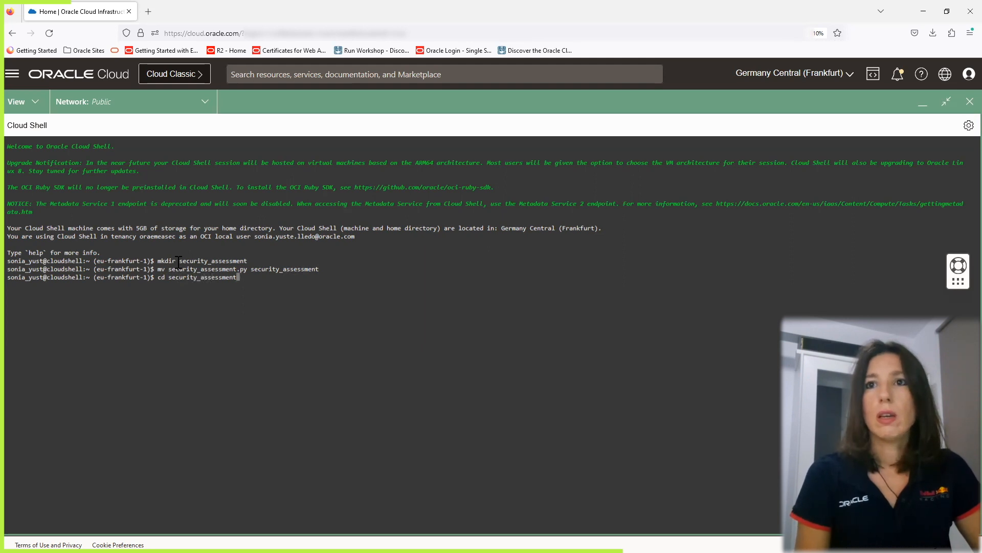
key(Return)
text(ls)
key(Return)
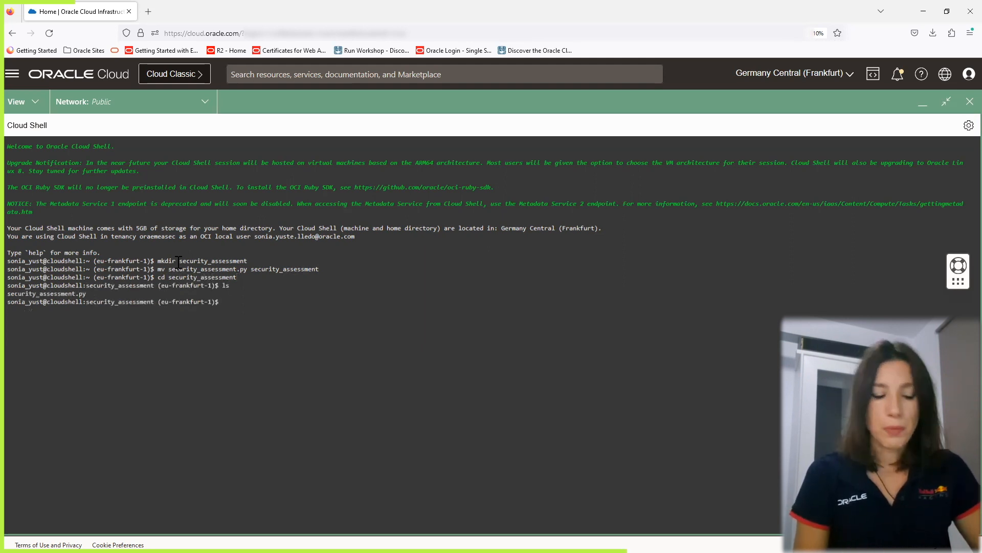
text(cd ..)
key(Return)
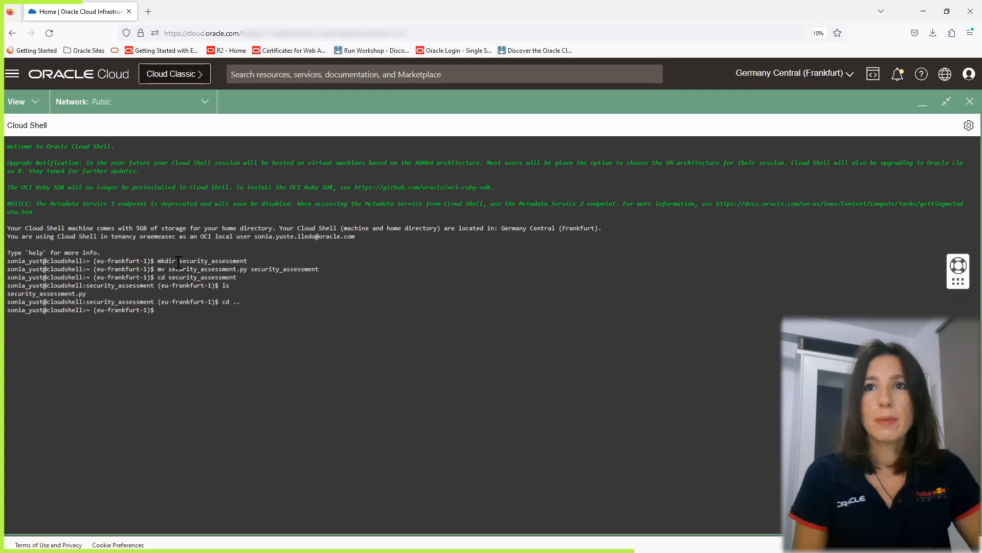
Enter the cis_report directory, list its contents, and return to the home directory.
text(mkdi)
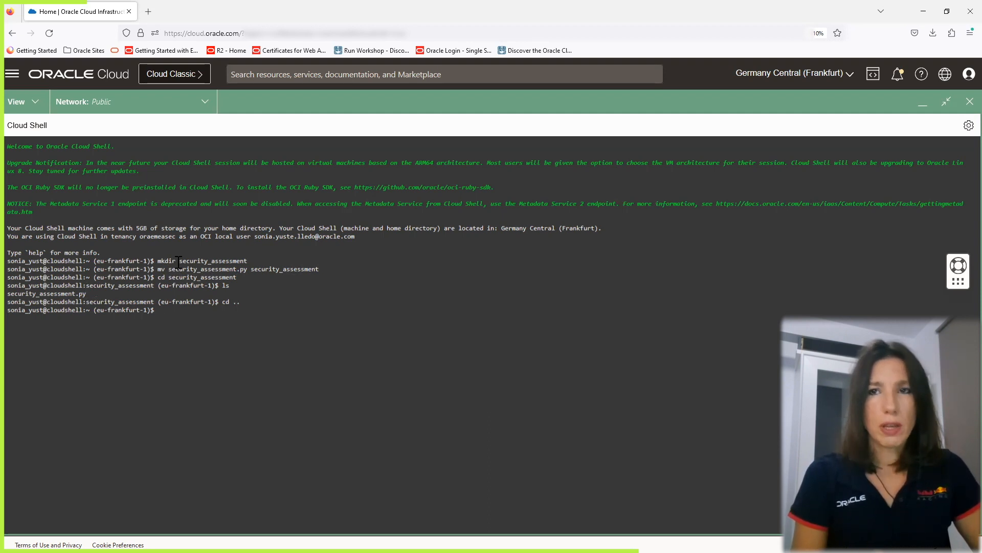
text(cd cis_report)
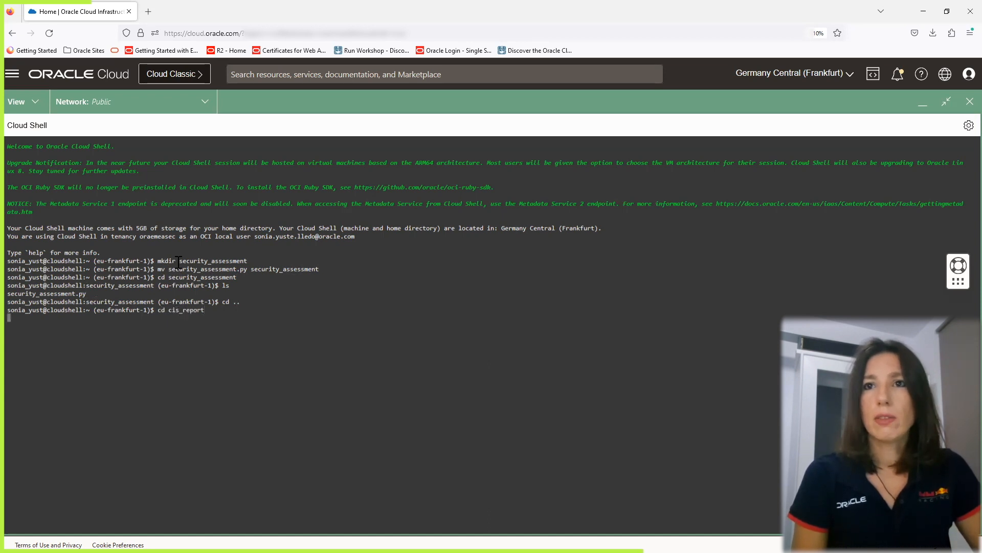
text(ls)
key(Return)
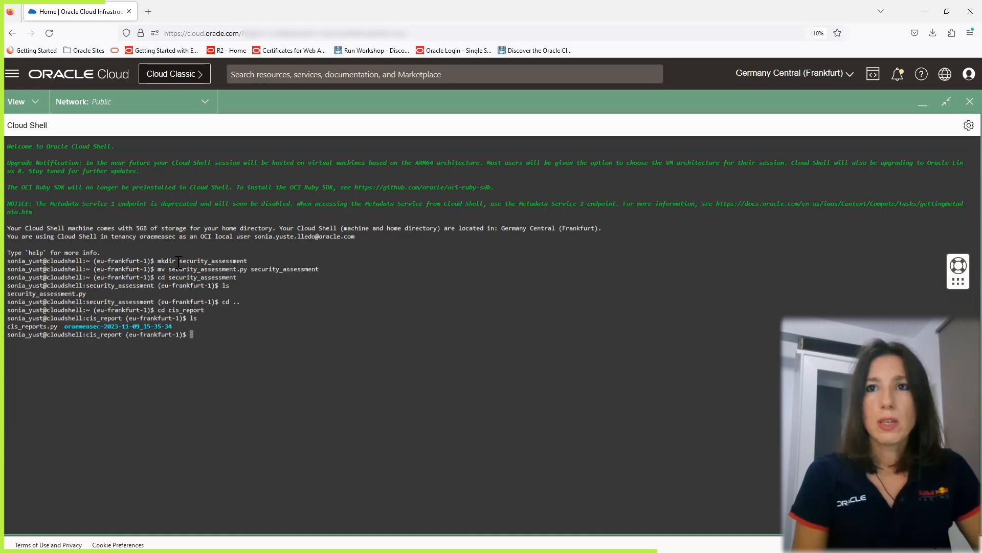
text(cd ..)
key(Return)
Change into the security_assessment directory and list its contents.
text(cd security_ass)
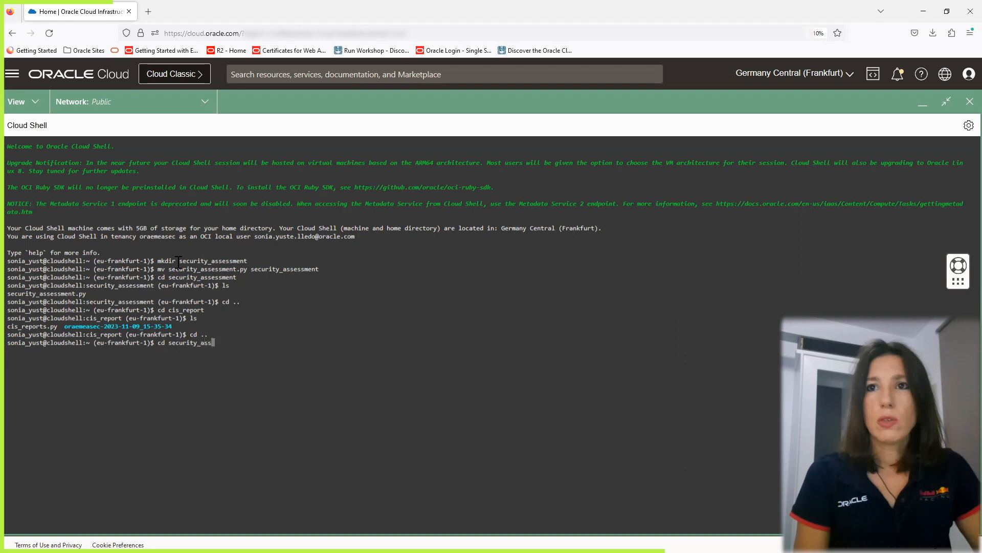
key(Tab)
key(Return)
text(ls)
key(Return)
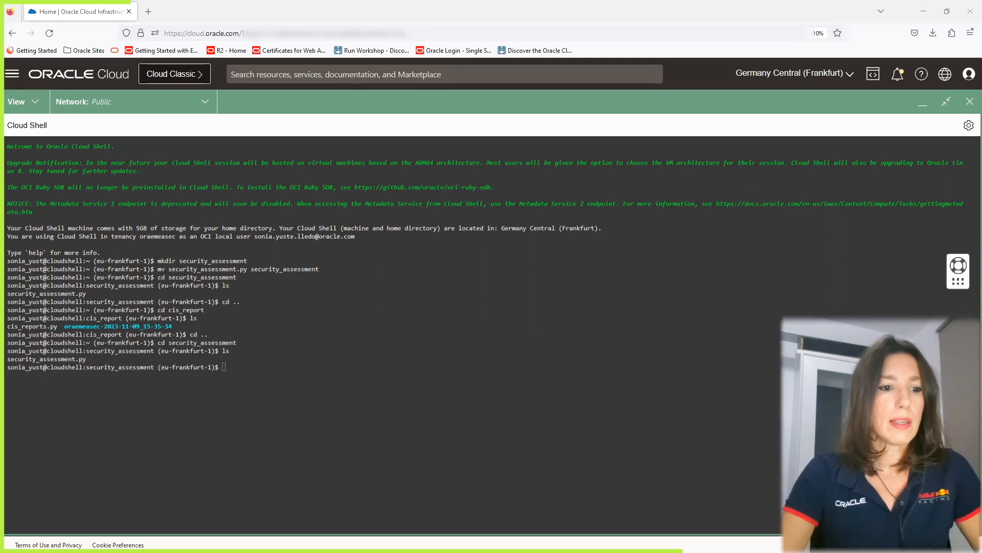
Paste and run python3 security_assessment.py -dt --output-to-bucket security_assessment.
right_click(248, 368)
click(265, 445)
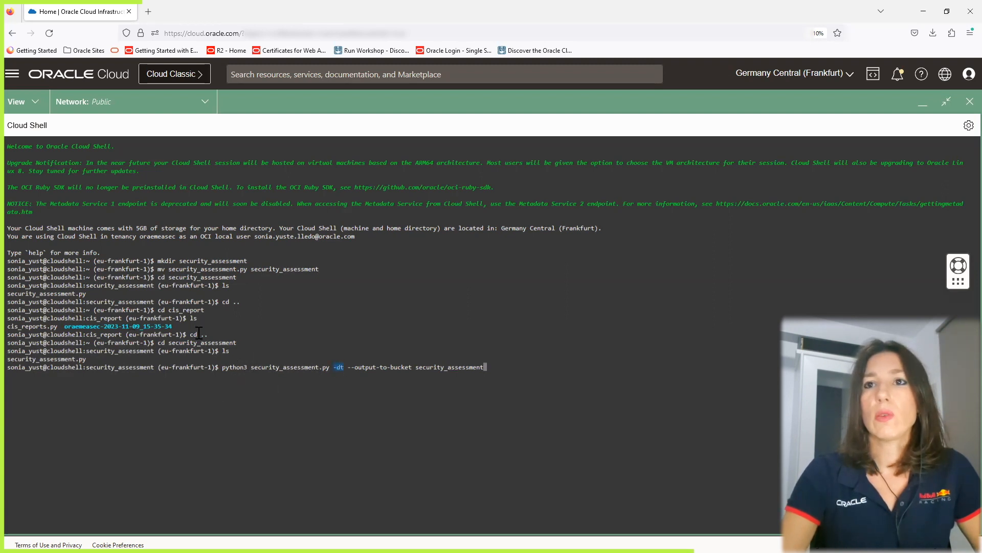
drag(415, 369, 482, 369)
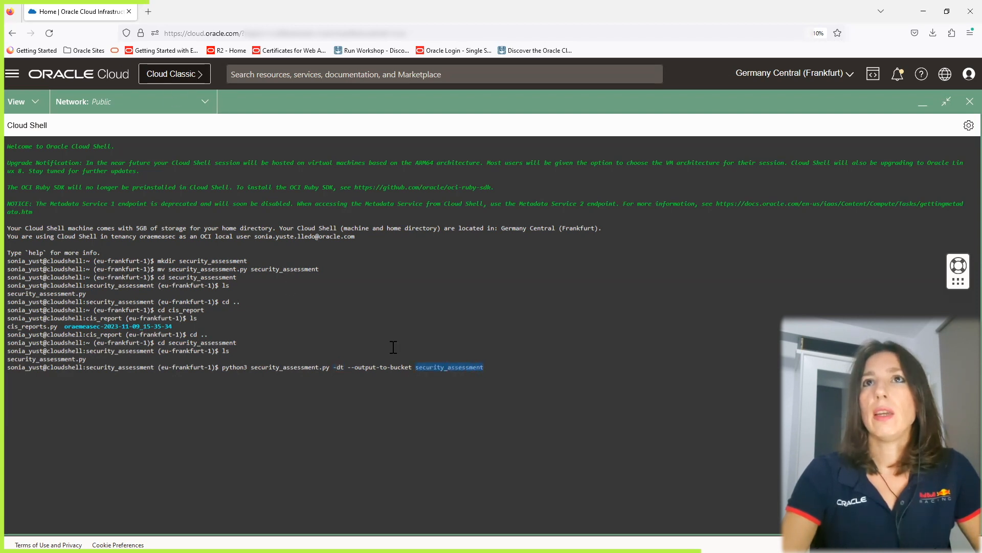
click(422, 365)
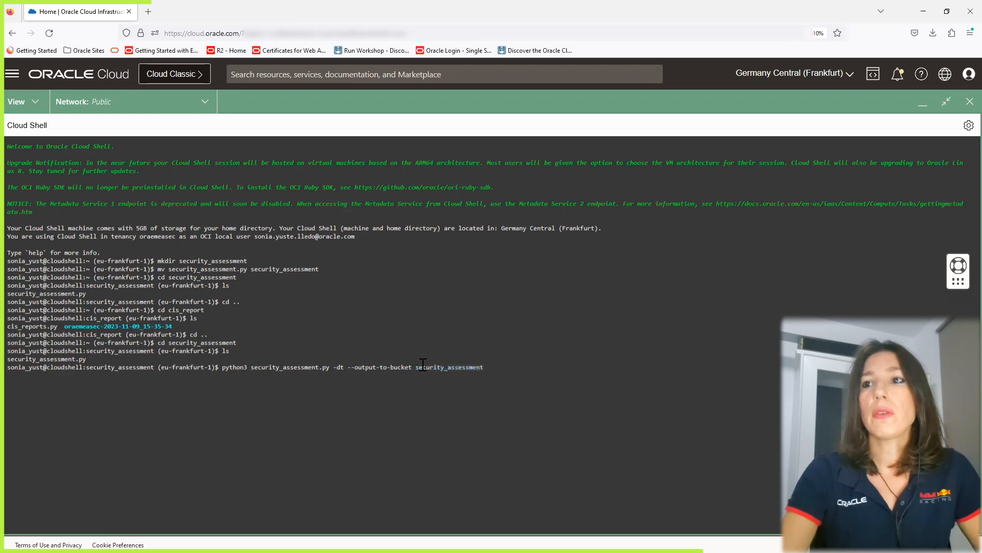
drag(418, 365, 481, 367)
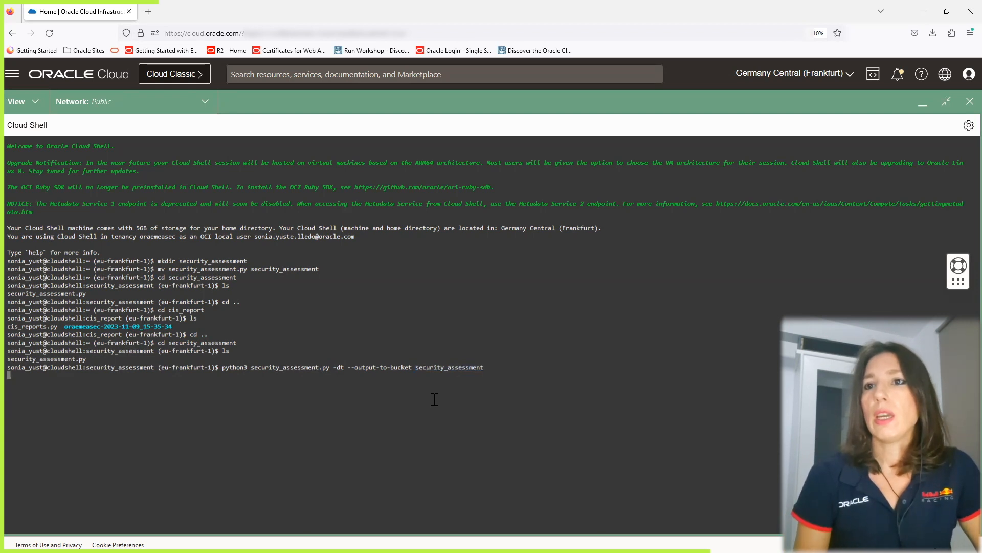
key(Return)
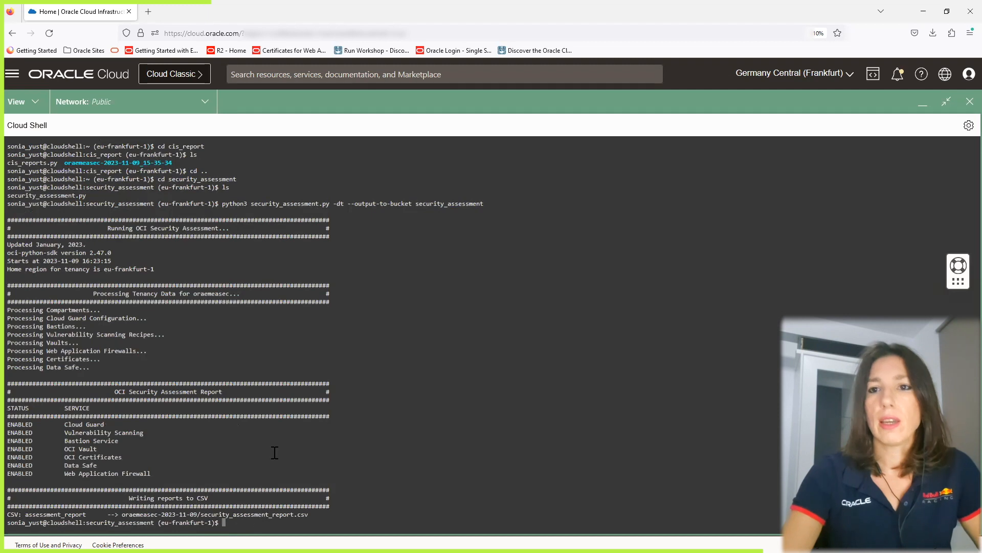
List the security_assessment directory, change into the oraemeasec-2023-11-09 folder, and list its report file.
key(Return)
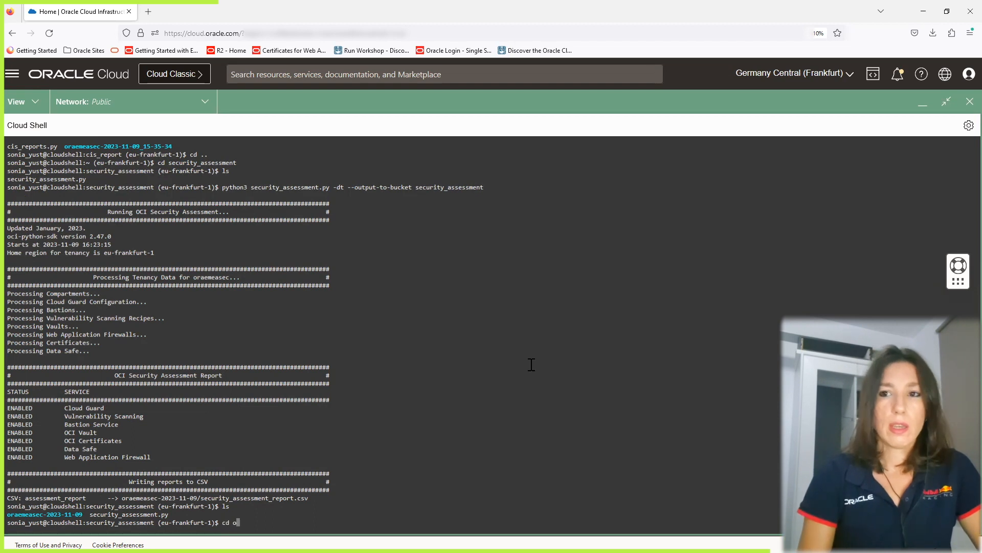
text(cd ora)
key(Tab)
key(Return)
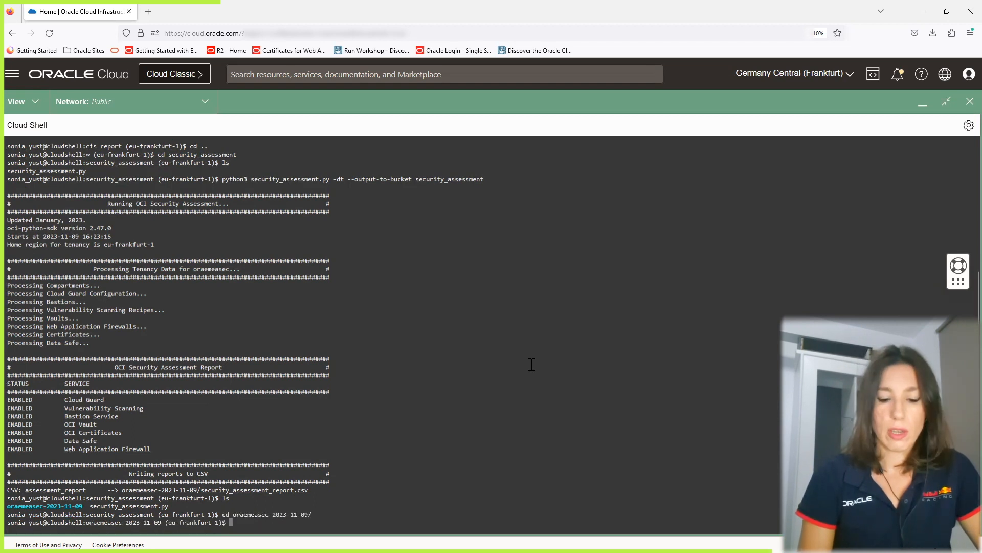
key(Return)
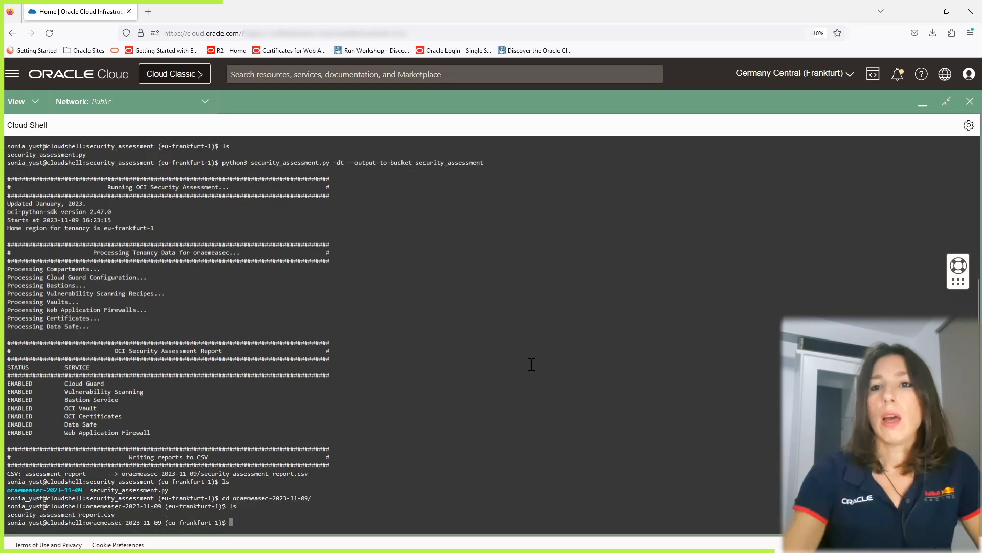
Minimize Cloud Shell and open the security_assessment bucket in Object Storage.
click(923, 104)
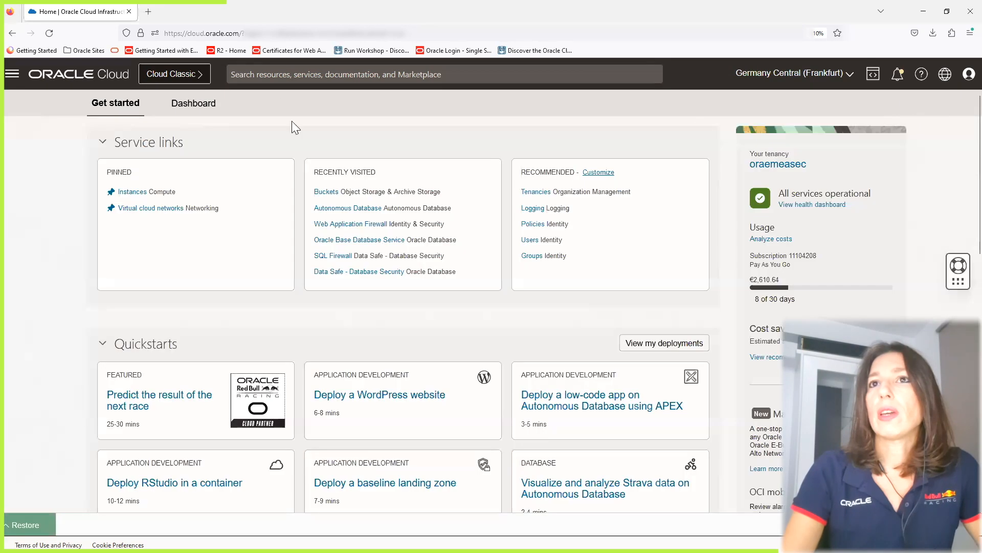
click(11, 74)
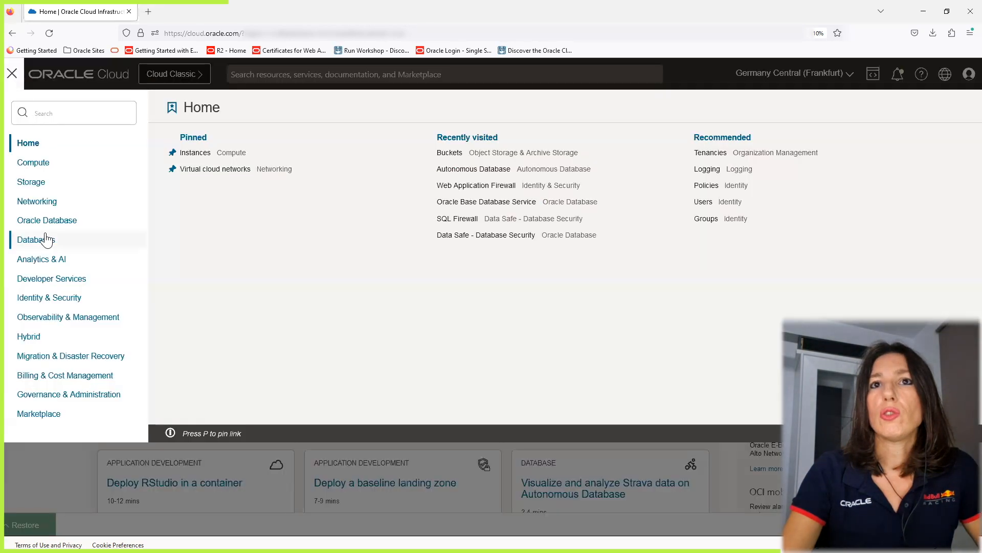
click(33, 182)
click(401, 219)
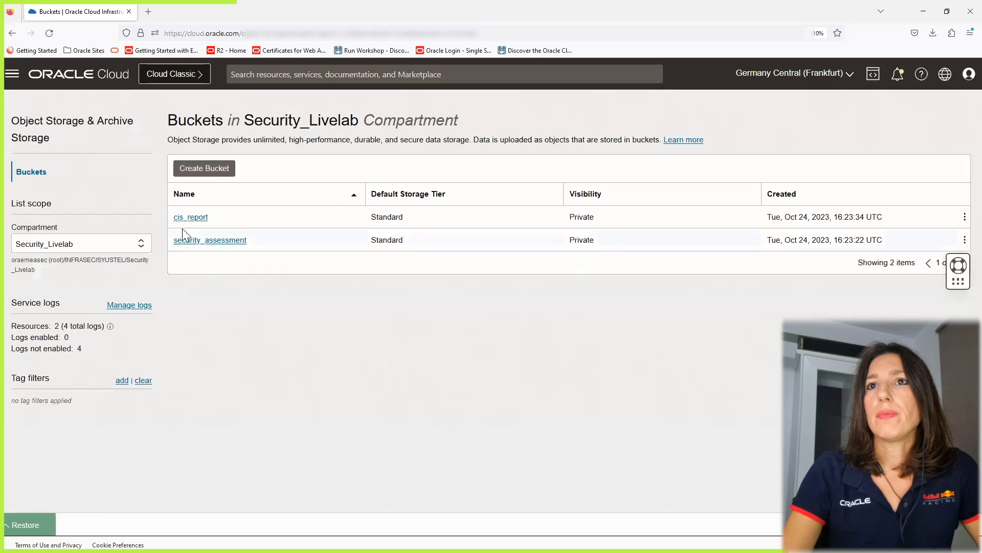
click(193, 240)
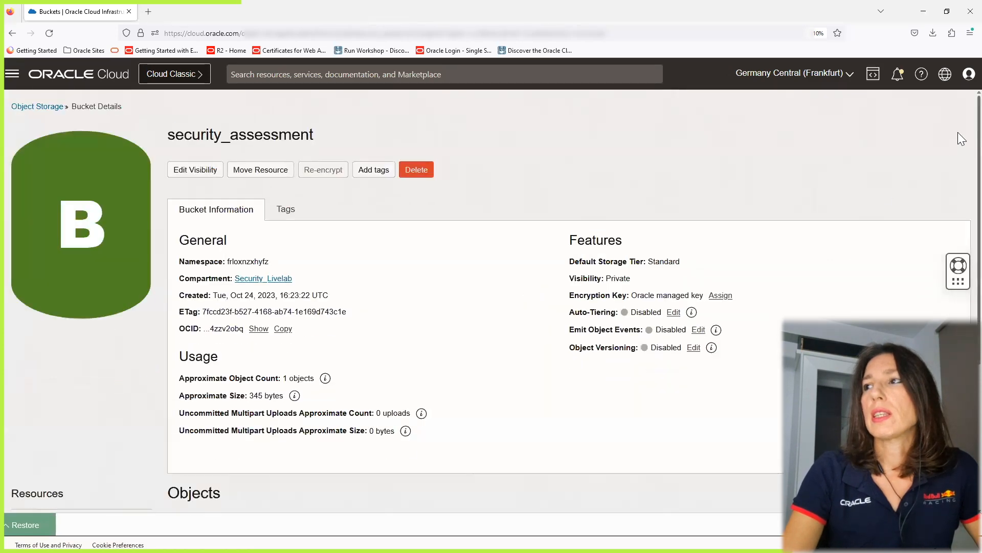
Expand the bucket's oraemeasec-2023-11-09 folder, open the downloaded security_assessment_report.csv in a spreadsheet, and close it after reviewing.
scroll(961, 133, down, 4)
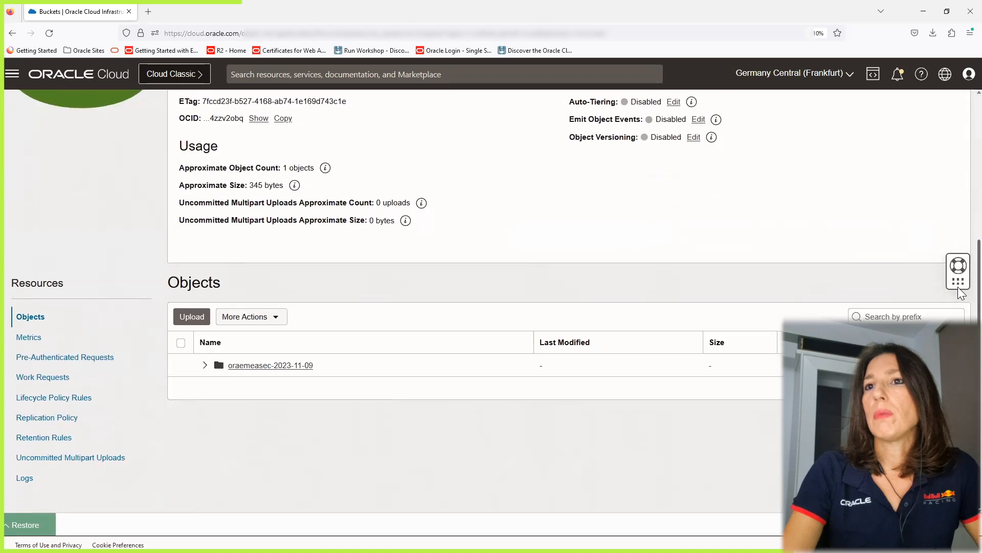
click(204, 366)
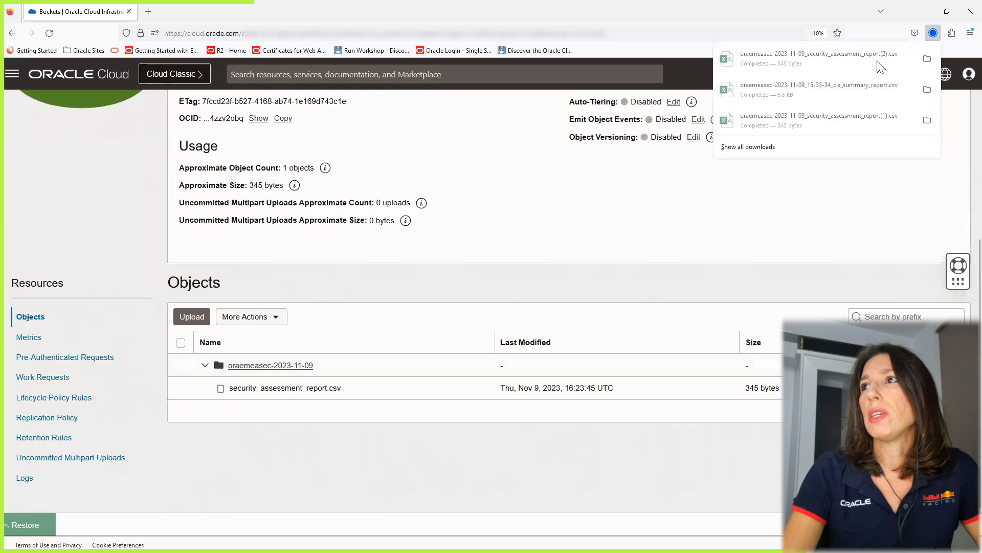
click(829, 55)
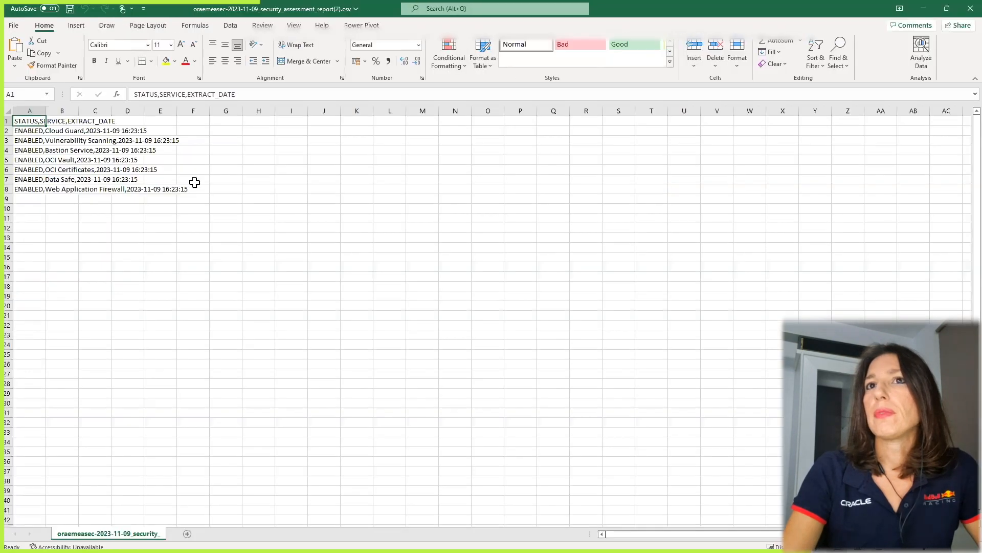
click(55, 130)
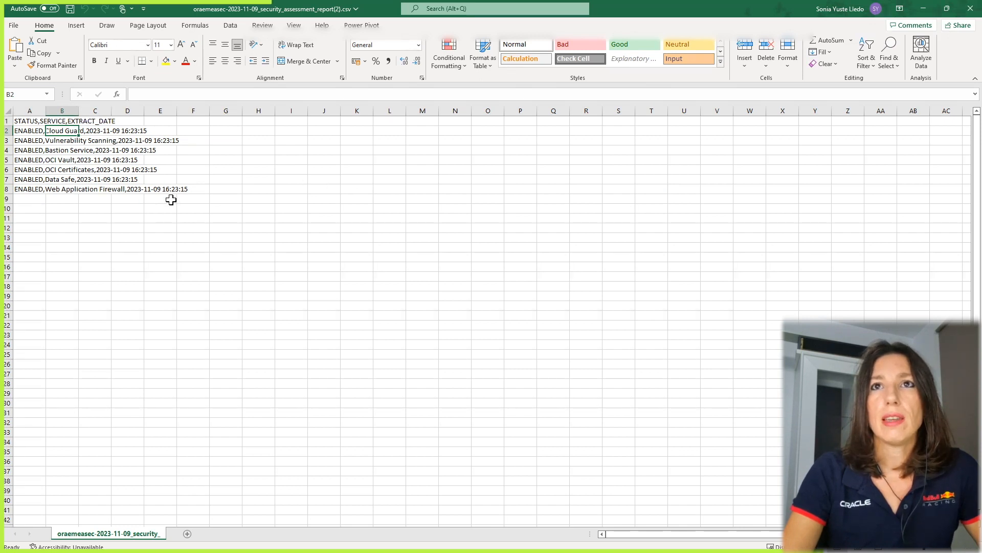
click(961, 11)
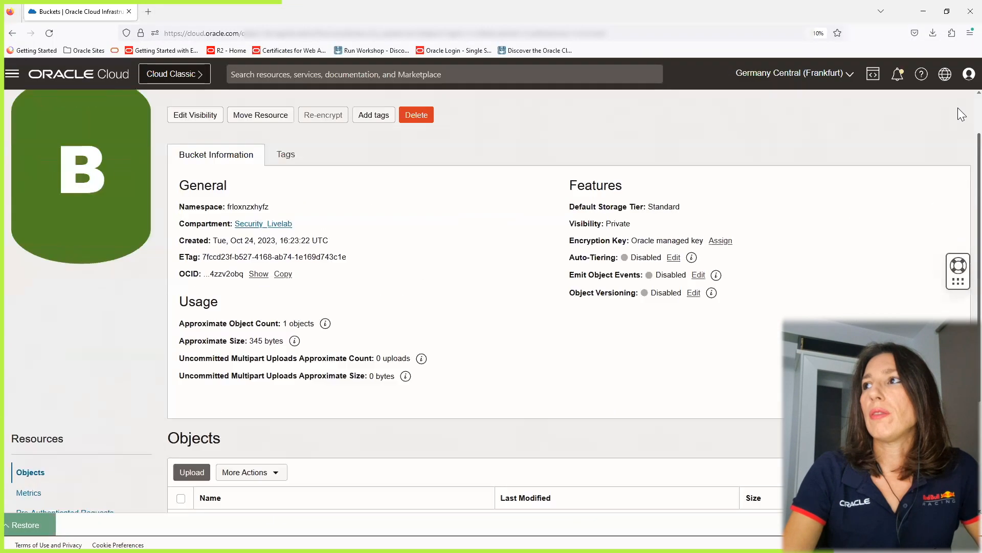
Go back to the bucket list, open the cis_report bucket, and expand its oraemeasec-2023-11-09_15-35-34 folder of CSV files.
scroll(961, 233, up, 4)
click(43, 107)
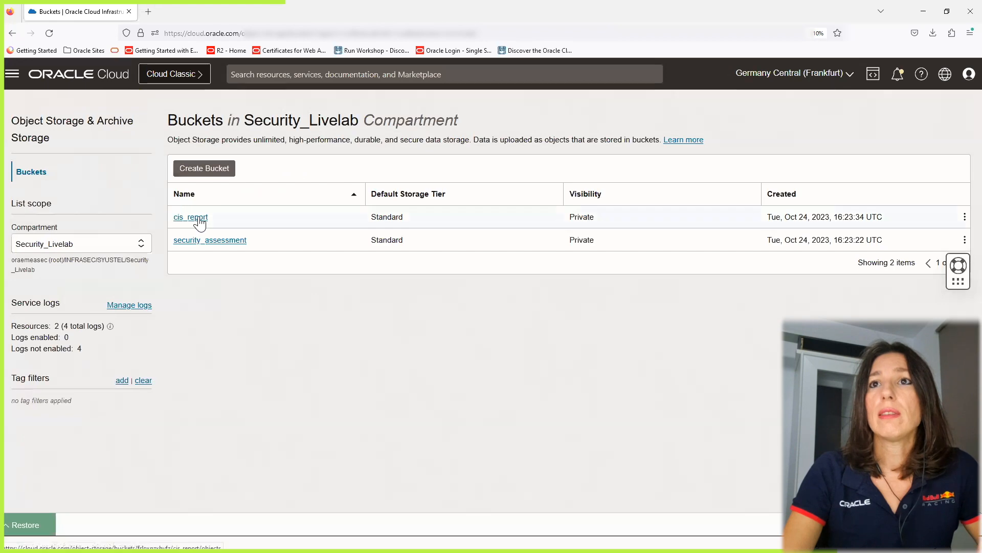
click(199, 219)
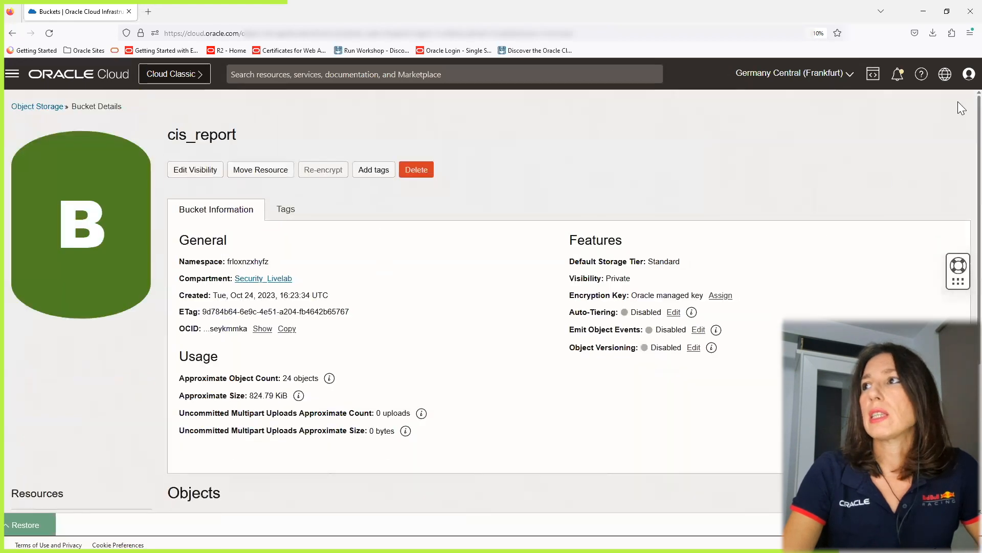
scroll(958, 169, down, 4)
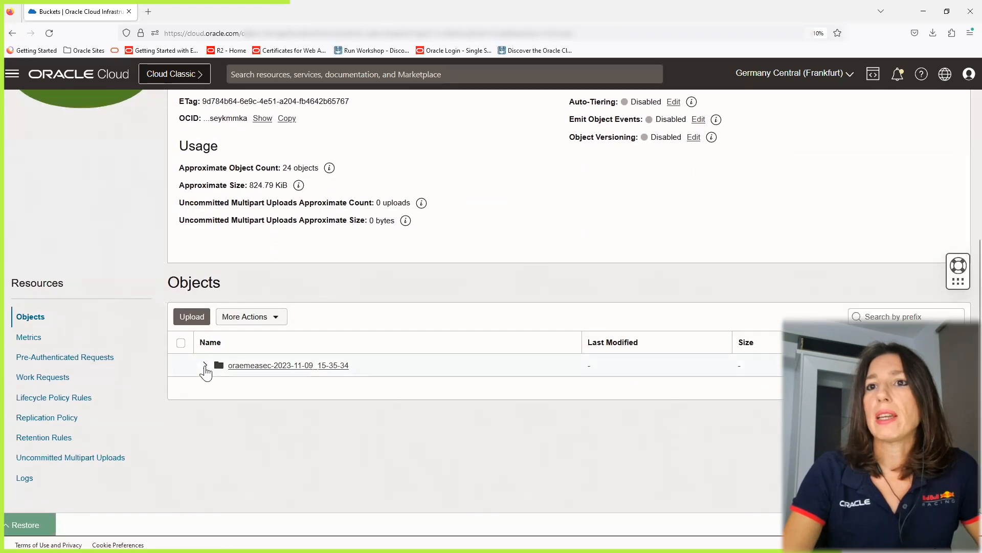
click(204, 365)
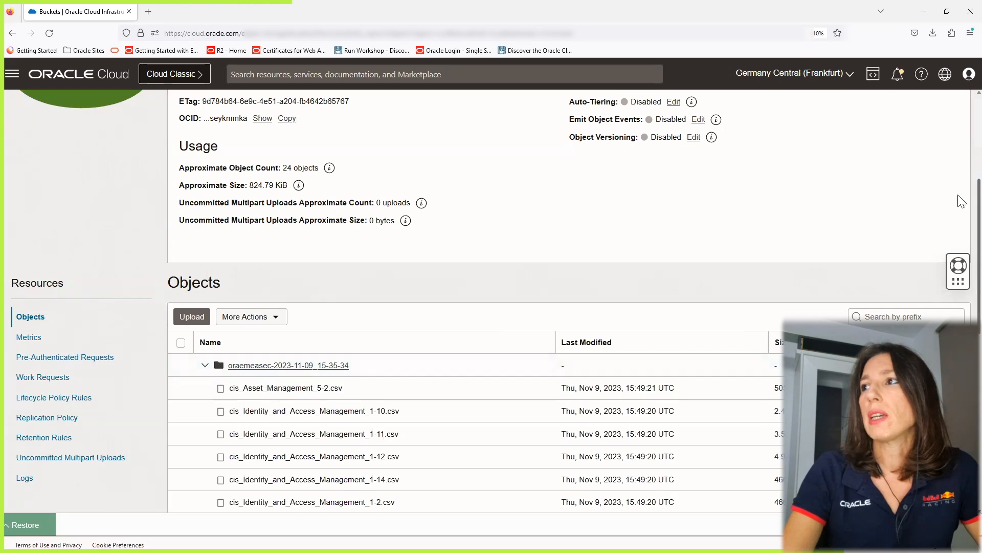
scroll(961, 201, down, 5)
scroll(961, 301, down, 4)
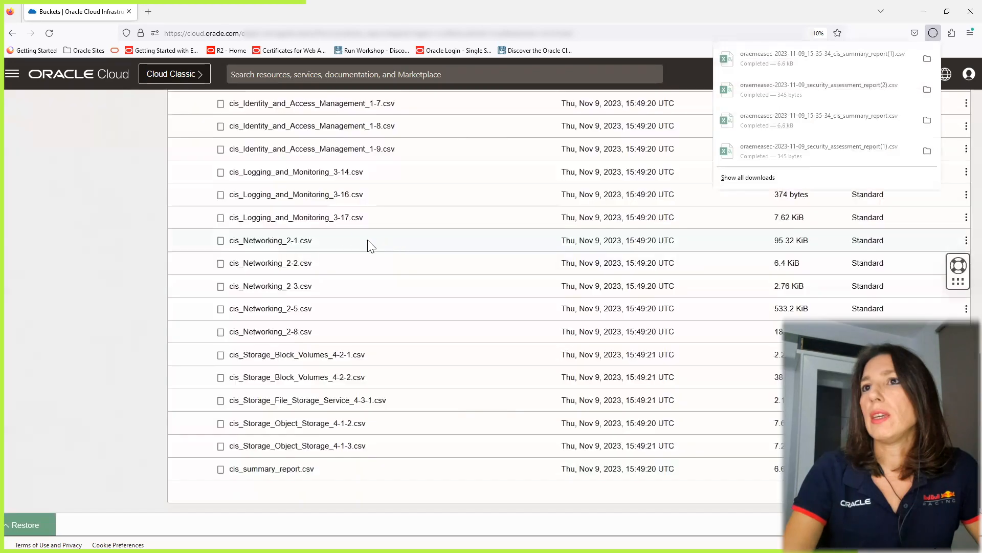
Open the downloaded cis_summary_report.csv in a spreadsheet, review the CIS recommendation rows, and minimize it.
click(805, 69)
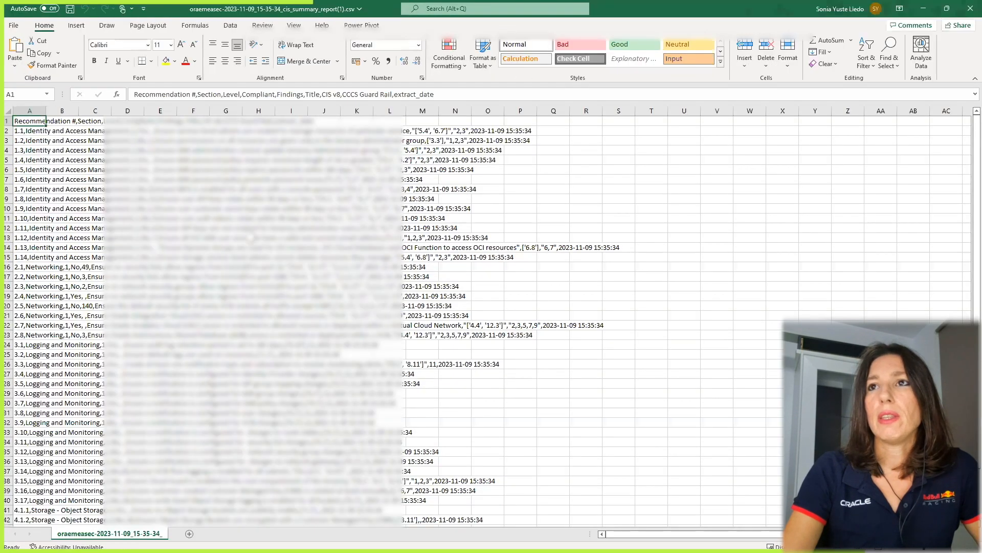
click(249, 238)
click(45, 131)
click(52, 148)
click(65, 207)
click(62, 240)
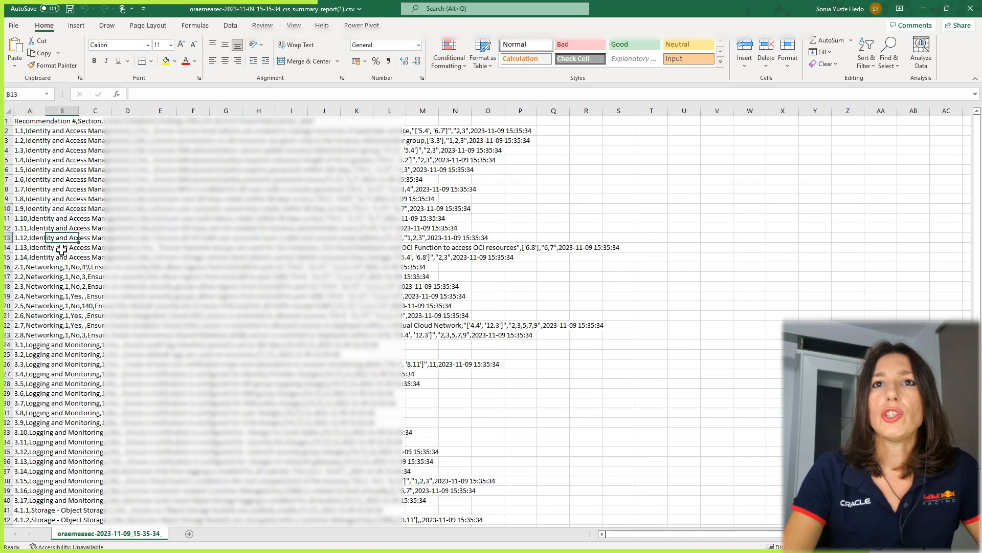
click(47, 280)
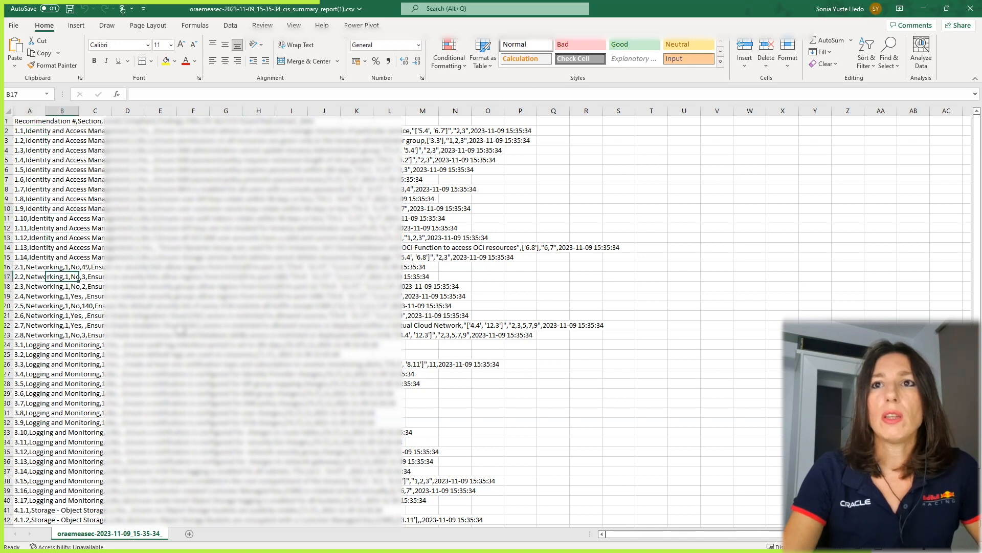
click(182, 326)
scroll(961, 297, down, 2)
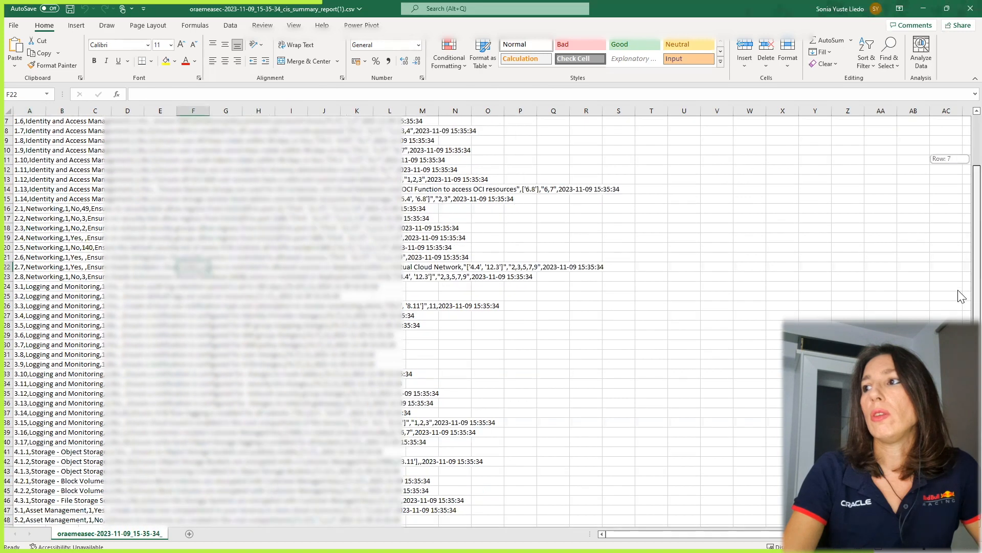
scroll(961, 233, up, 2)
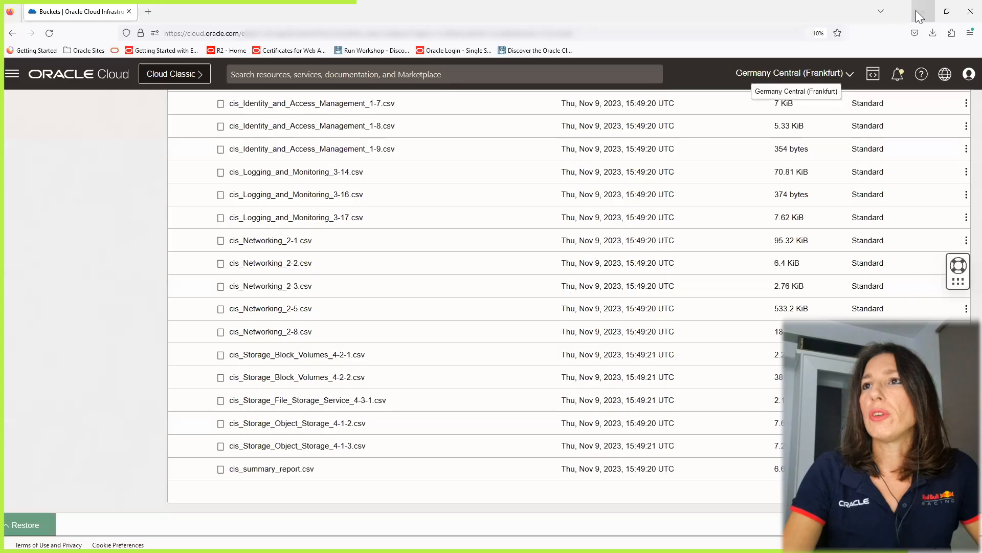
click(923, 9)
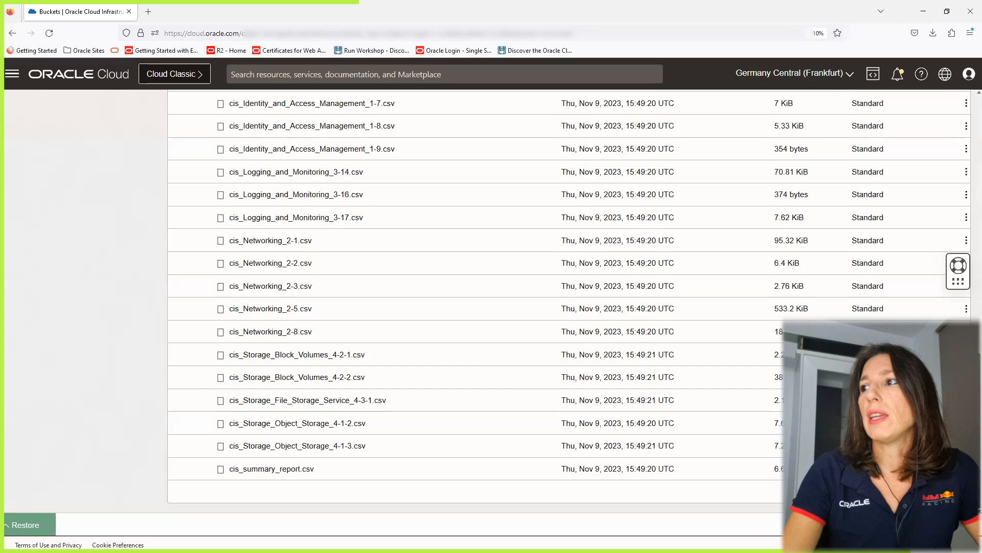
Navigate to Autonomous Database and open the OCI-SecAssessment database details.
scroll(250, 128, up, 15)
click(15, 79)
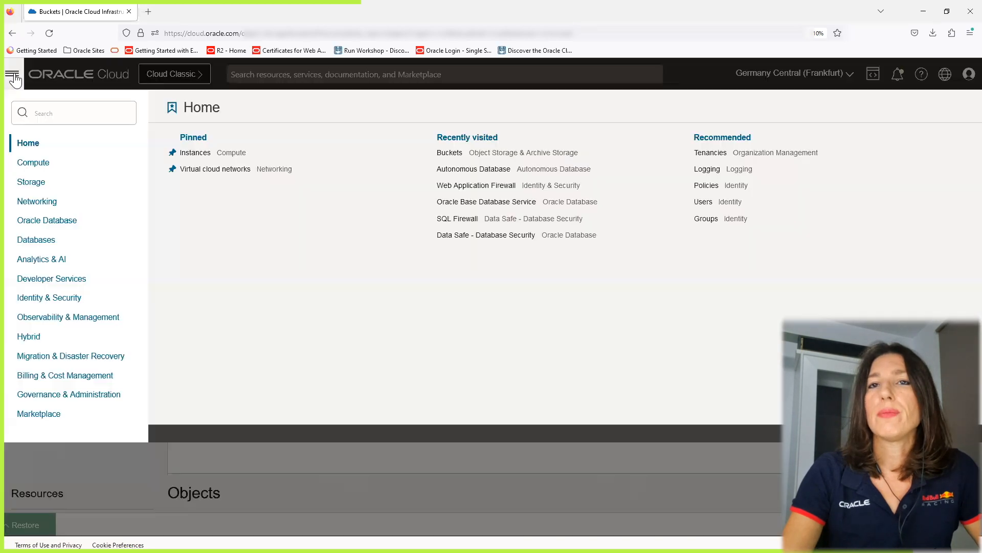
click(45, 221)
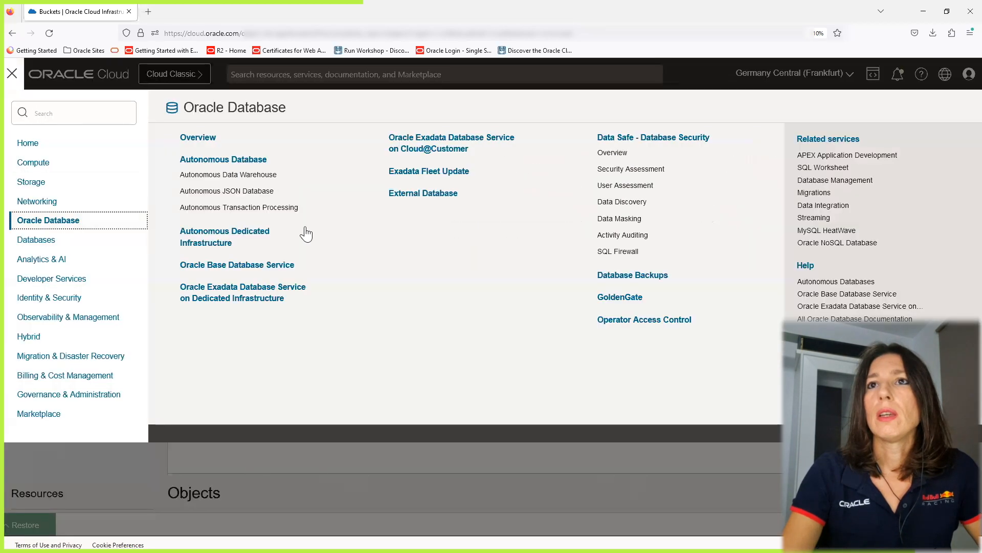
click(225, 159)
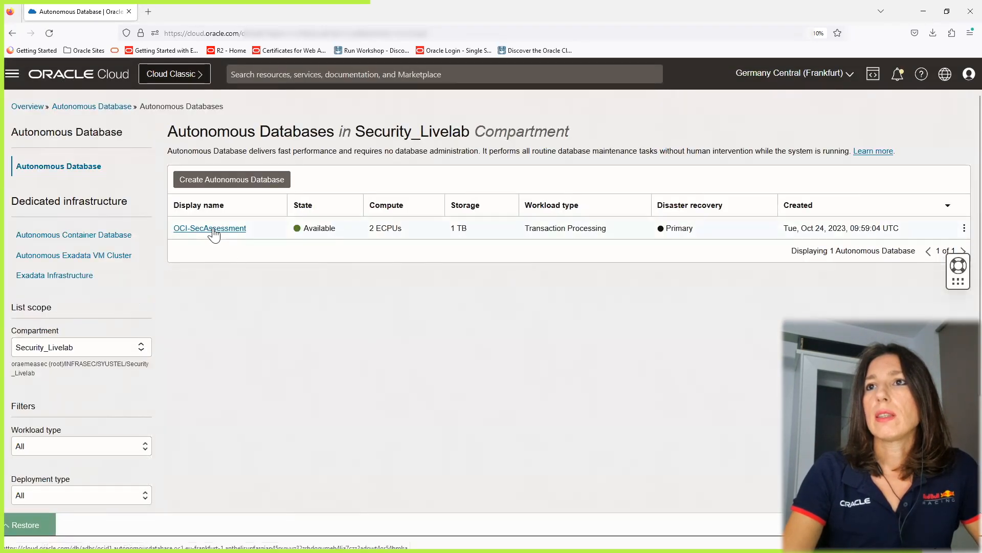
click(214, 230)
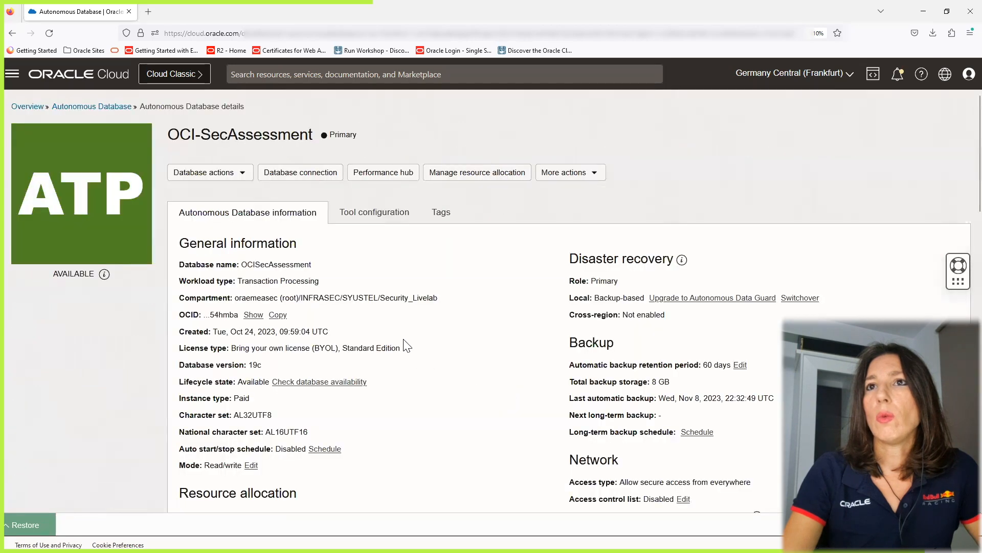
Open all database actions and sign in to Database Actions as ADMIN using the saved login.
click(212, 173)
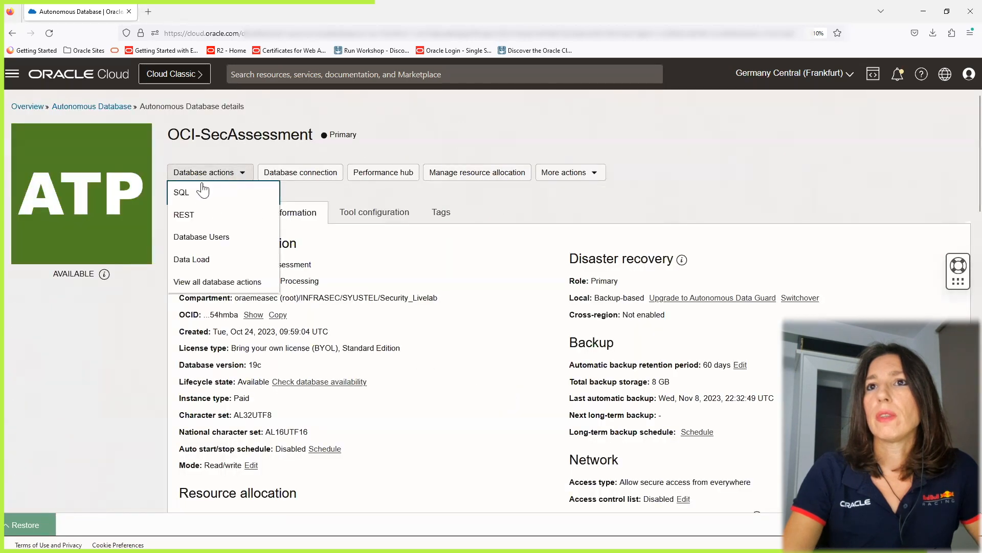
click(212, 285)
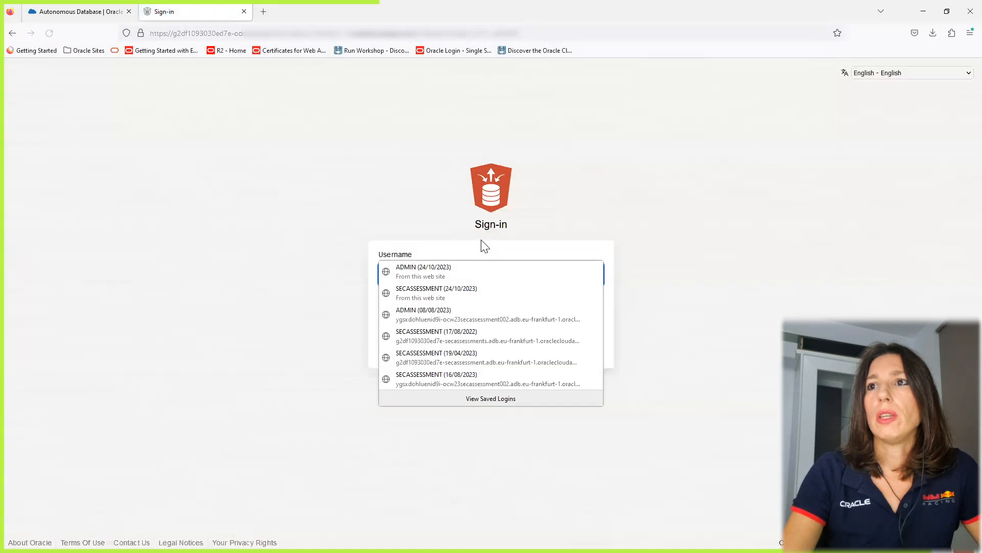
click(441, 273)
click(450, 352)
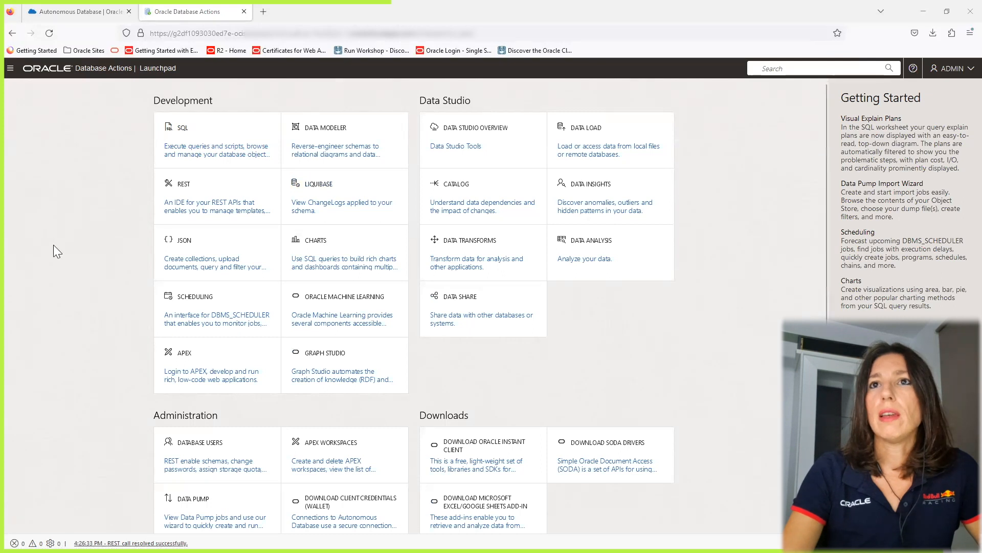
Review the database users list, then return to the Database Actions launchpad.
click(219, 453)
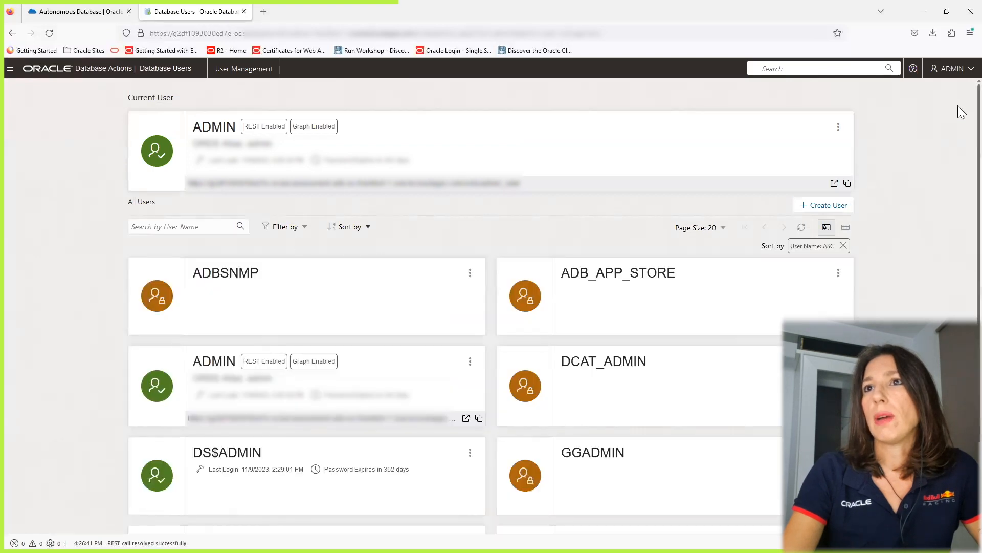
scroll(959, 153, down, 2)
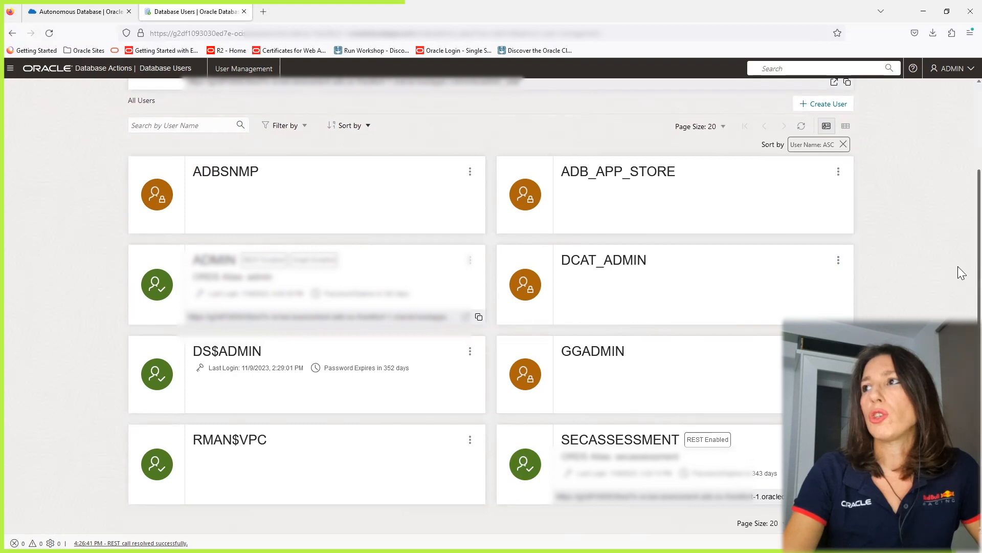
scroll(951, 276, up, 2)
click(104, 69)
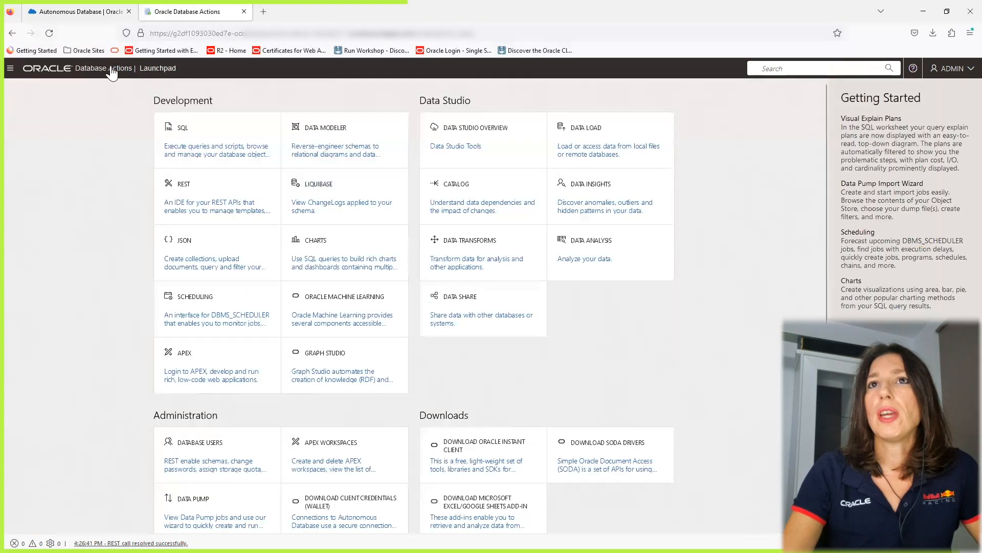
Open the SQL worksheet, then sign out of the ADMIN account.
click(203, 141)
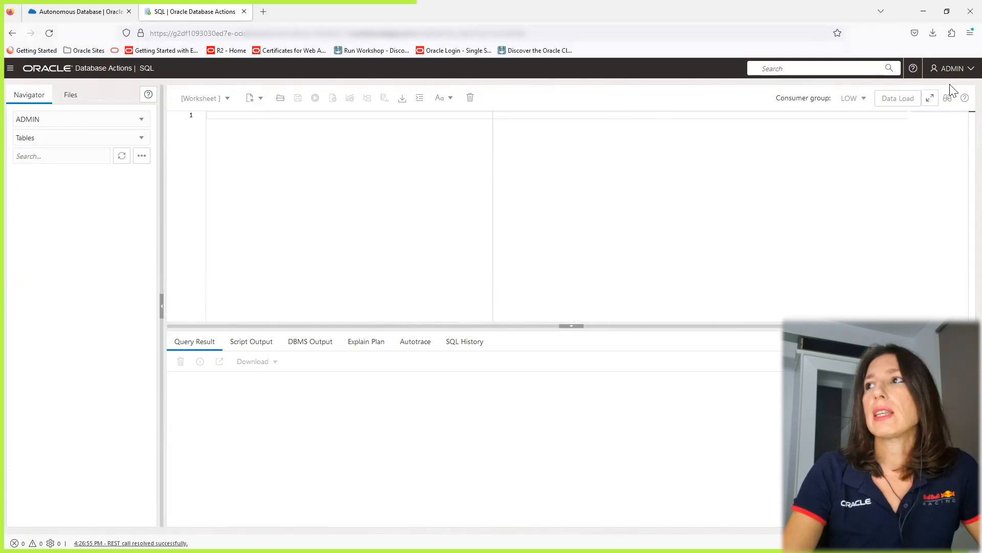
click(958, 69)
click(942, 154)
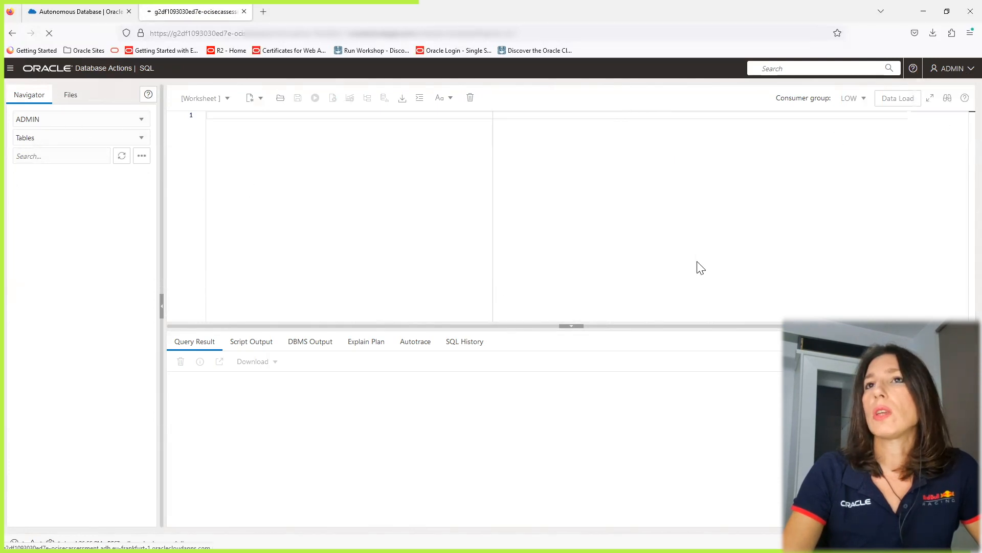
Sign in to Database Actions as SECASSESSMENT with the saved password and open the SQL worksheet.
click(491, 281)
click(435, 325)
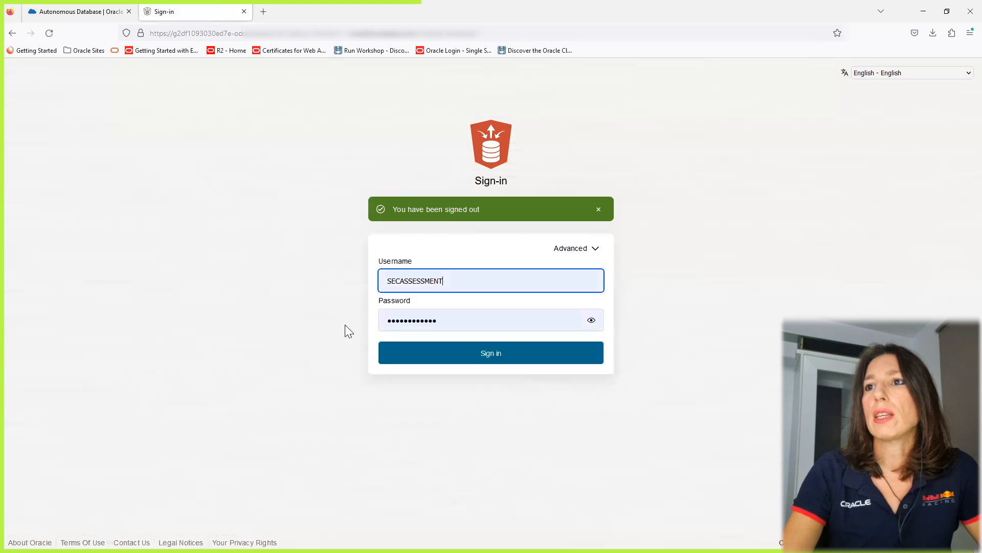
click(428, 354)
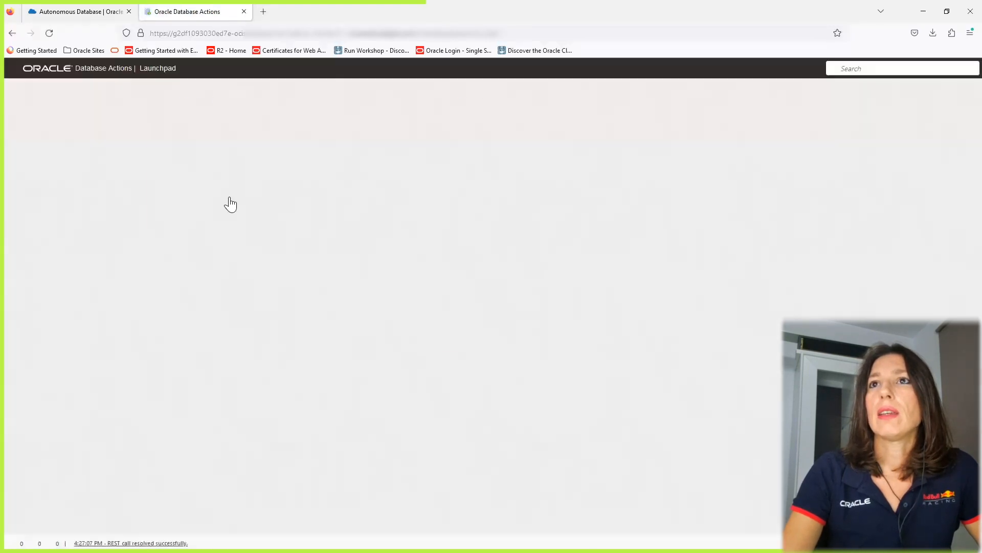
click(195, 145)
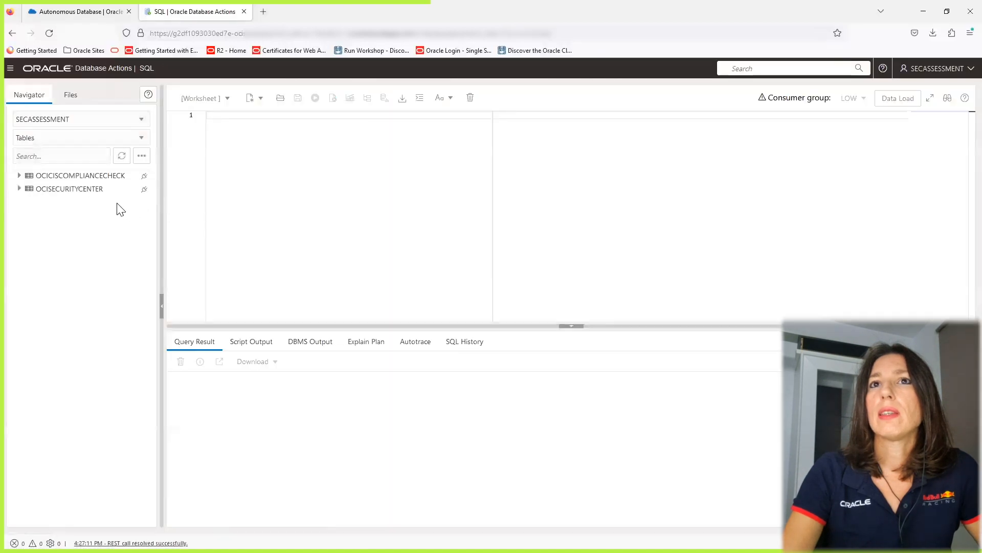
Expand the OCISECURITYCENTER and OCICISCOMPLIANCECHECK tables in the navigator to show their columns.
click(72, 191)
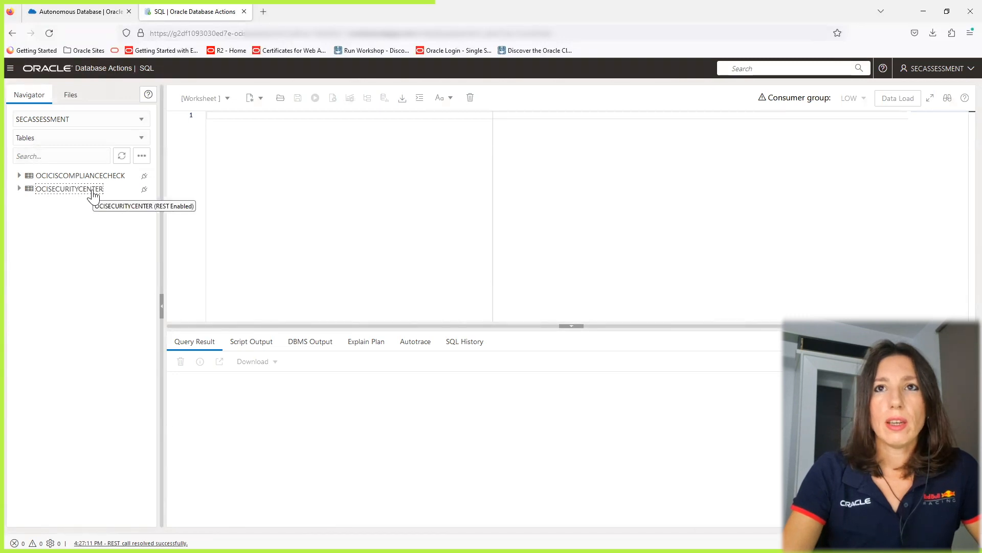
click(19, 190)
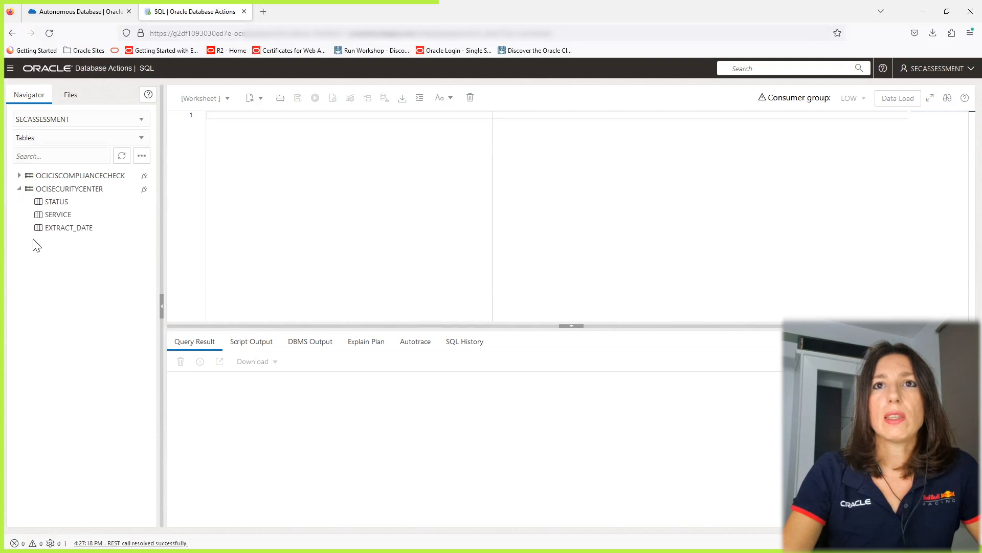
click(19, 176)
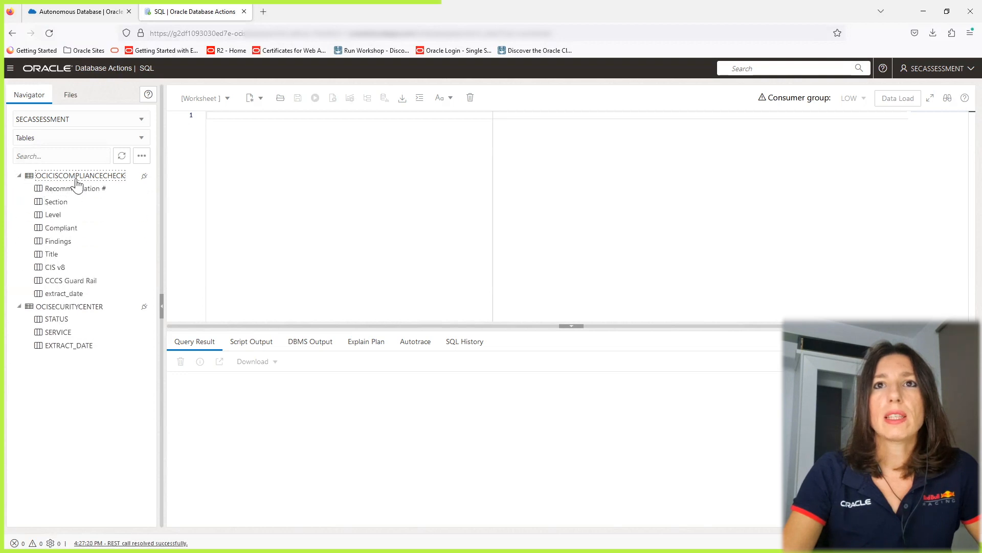
Open the OCISECURITYCENTER table and review its columns and data, then close the table view.
right_click(77, 307)
click(85, 319)
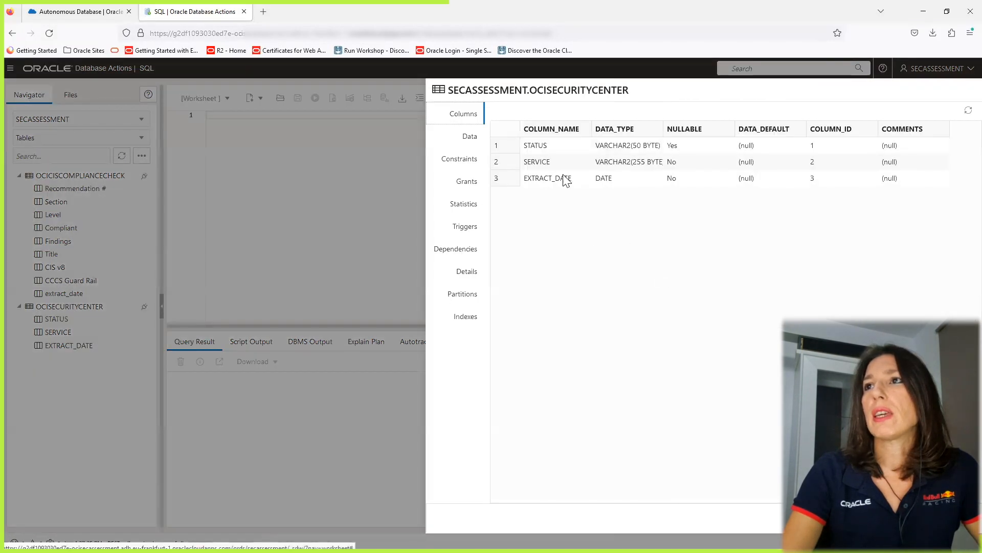
click(469, 137)
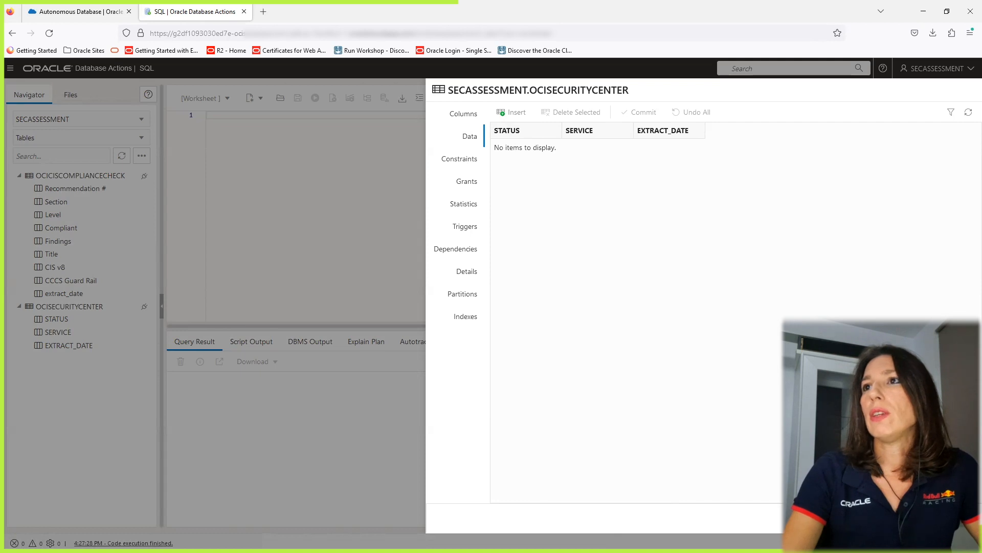
click(956, 518)
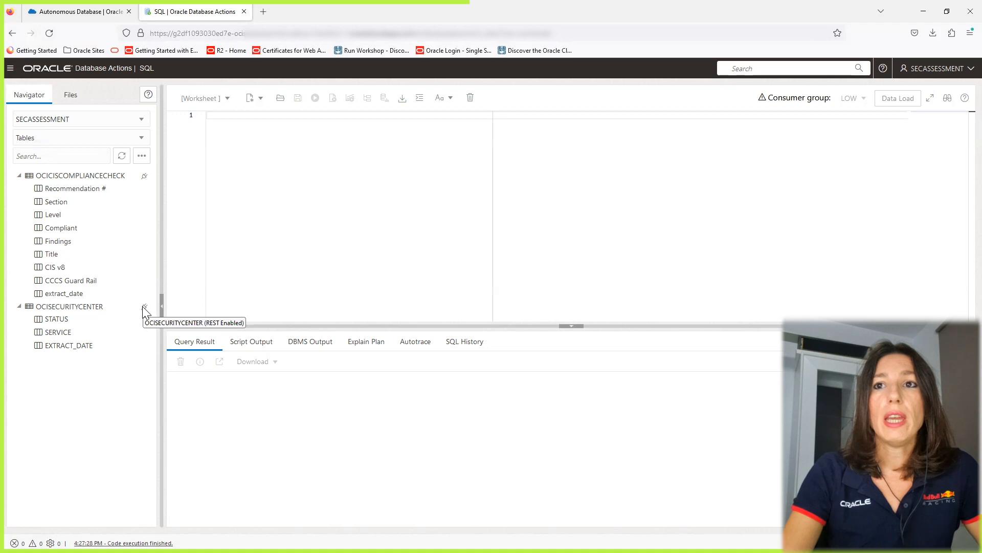
Disable REST access on the OCISECURITYCENTER table and confirm.
click(99, 309)
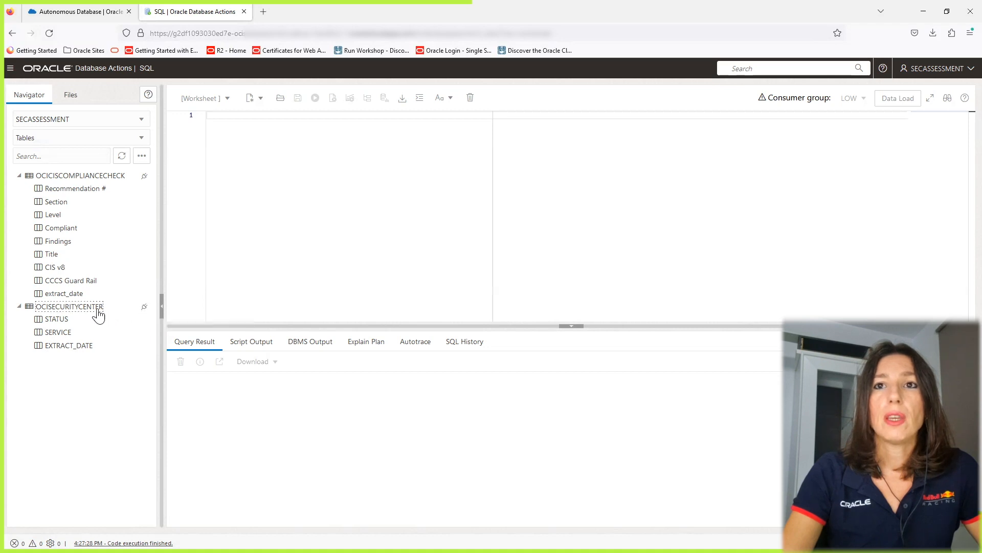
right_click(100, 313)
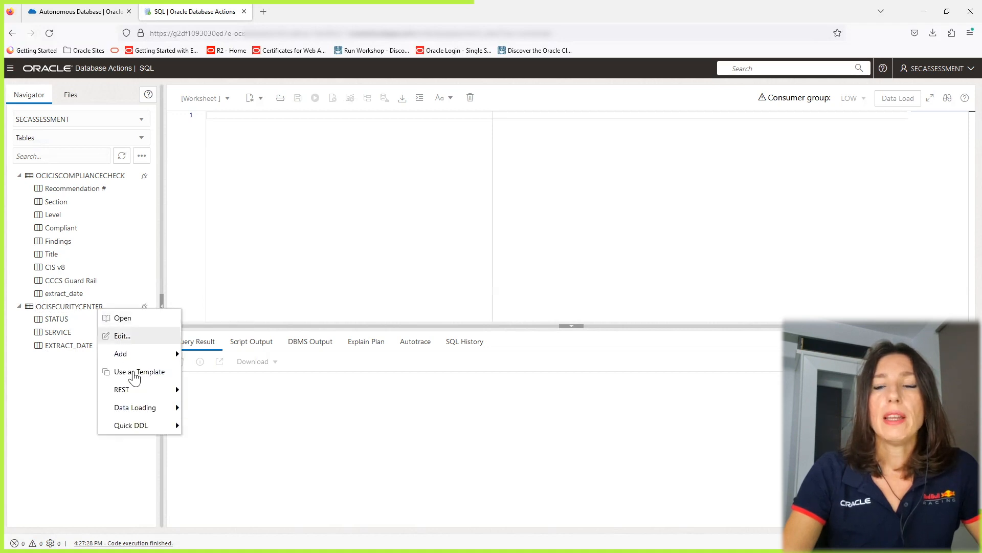
mouse_move(137, 398)
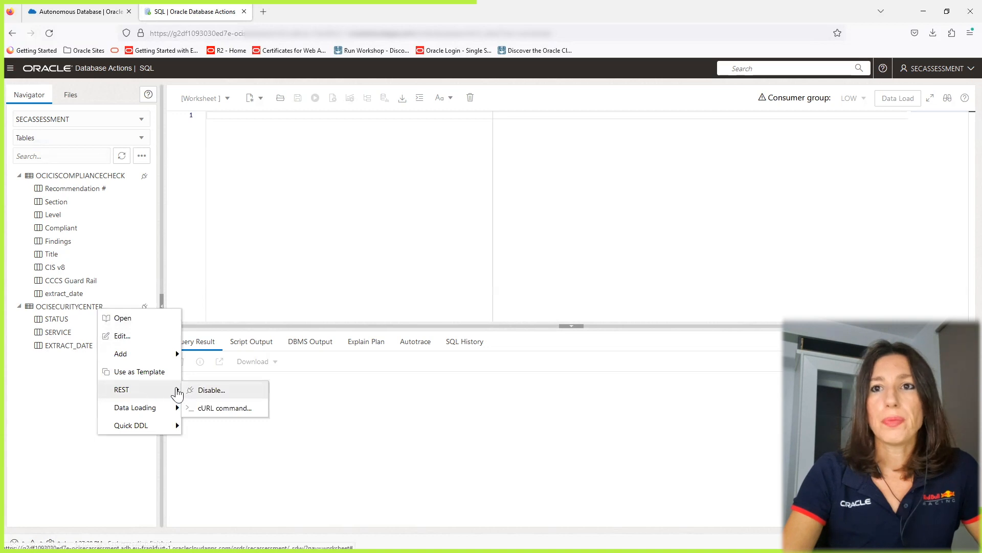
click(211, 391)
click(555, 331)
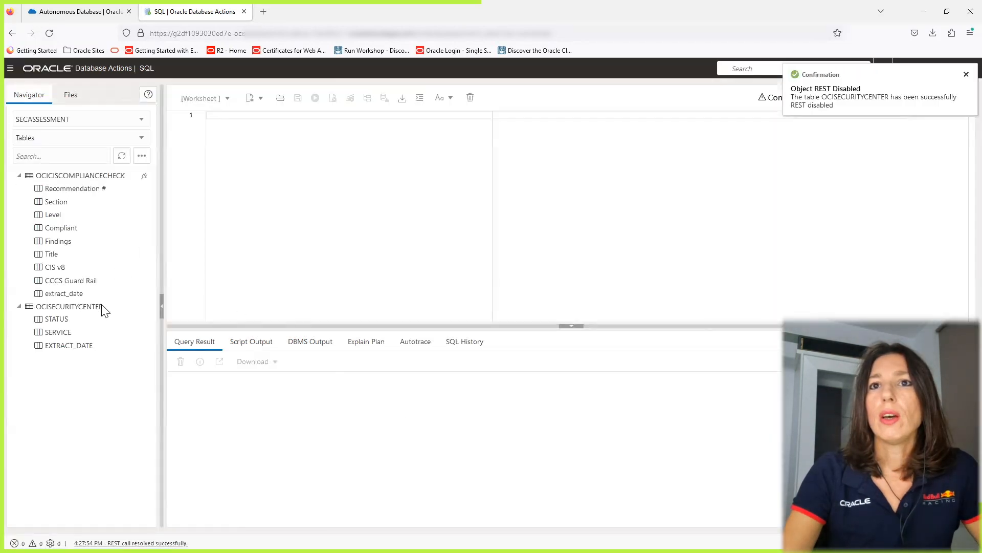
Start REST-enabling the OCISECURITYCENTER table and copy its preview URL.
right_click(90, 310)
mouse_move(133, 389)
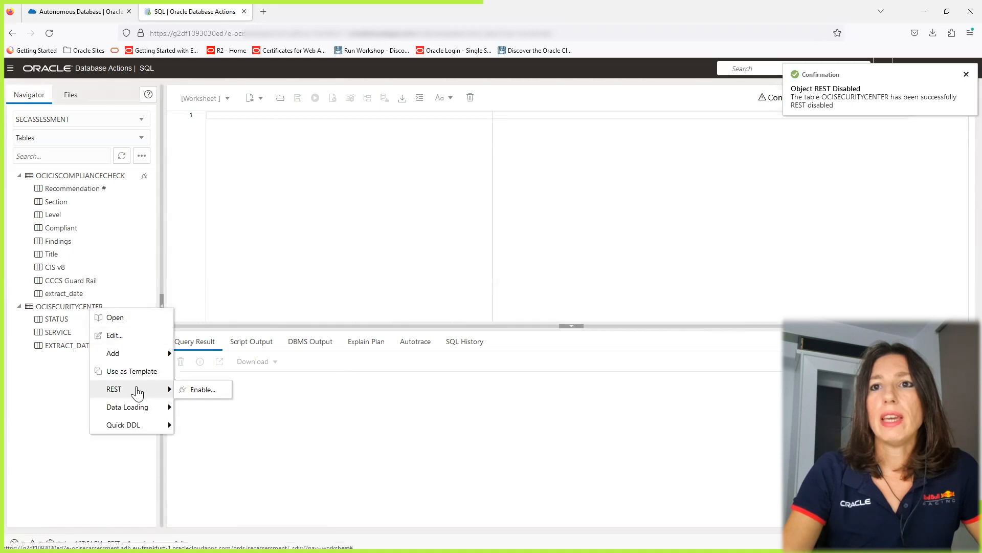
click(202, 390)
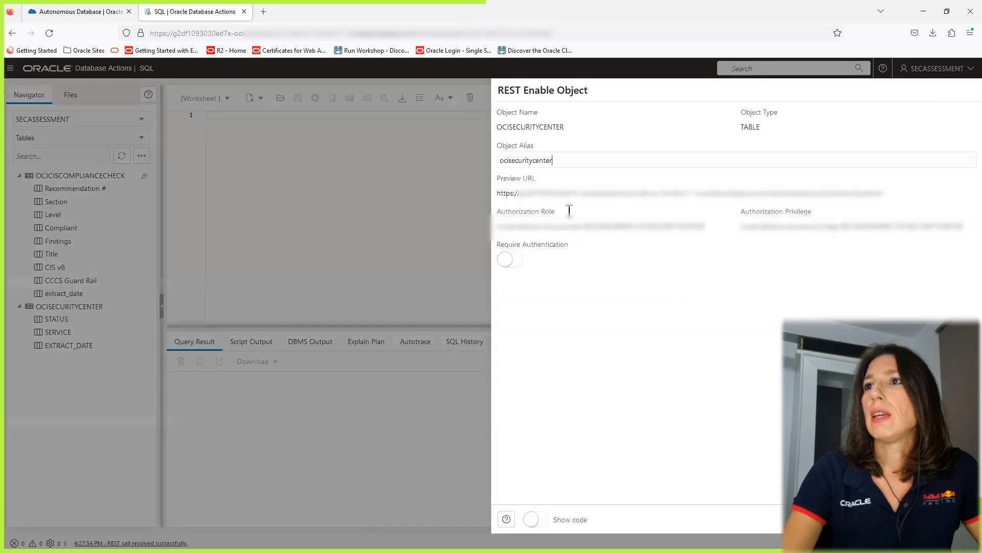
drag(499, 193, 875, 192)
right_click(875, 192)
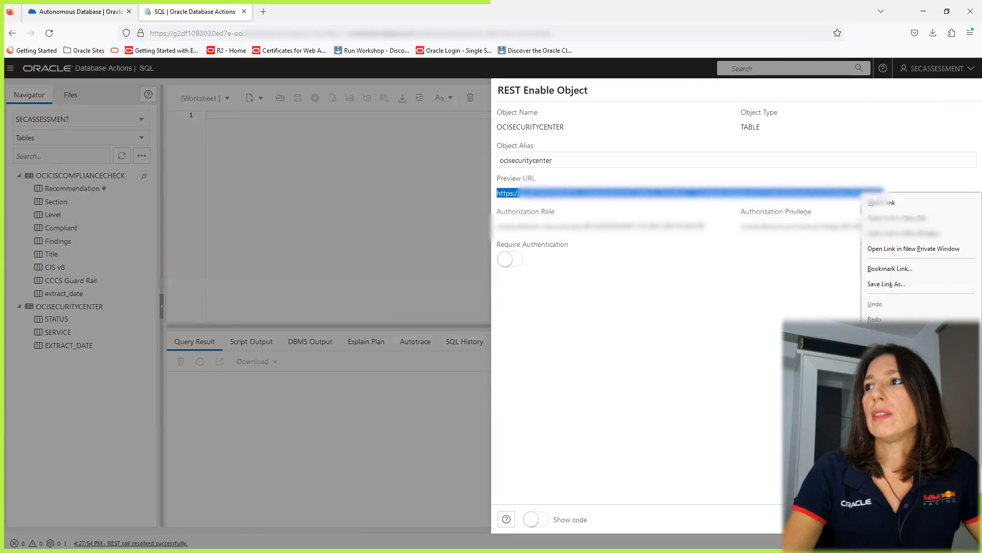
click(880, 300)
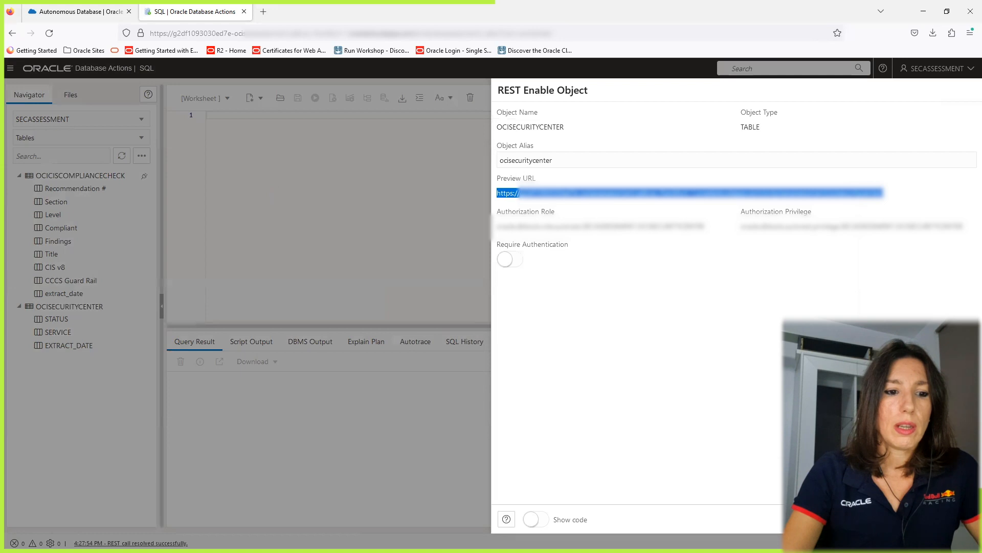
Paste the preview URL into a Notepad document, then finish REST-enabling the OCISECURITYCENTER table.
key(alt+Tab)
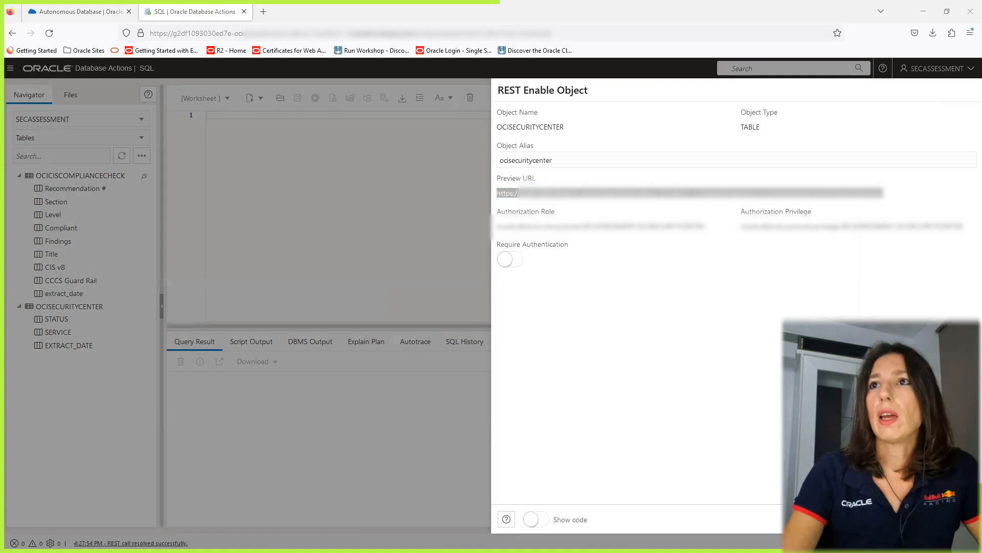
right_click(347, 201)
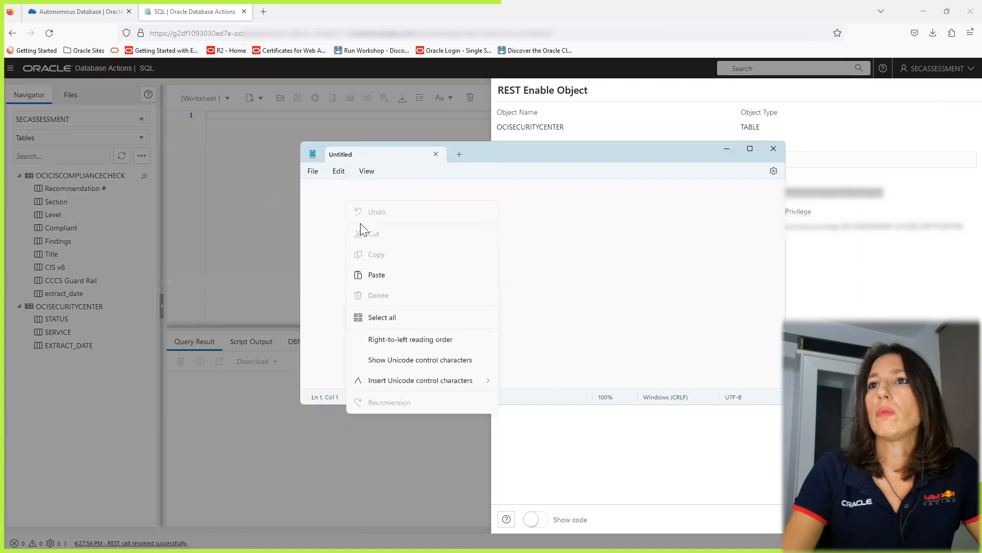
click(381, 275)
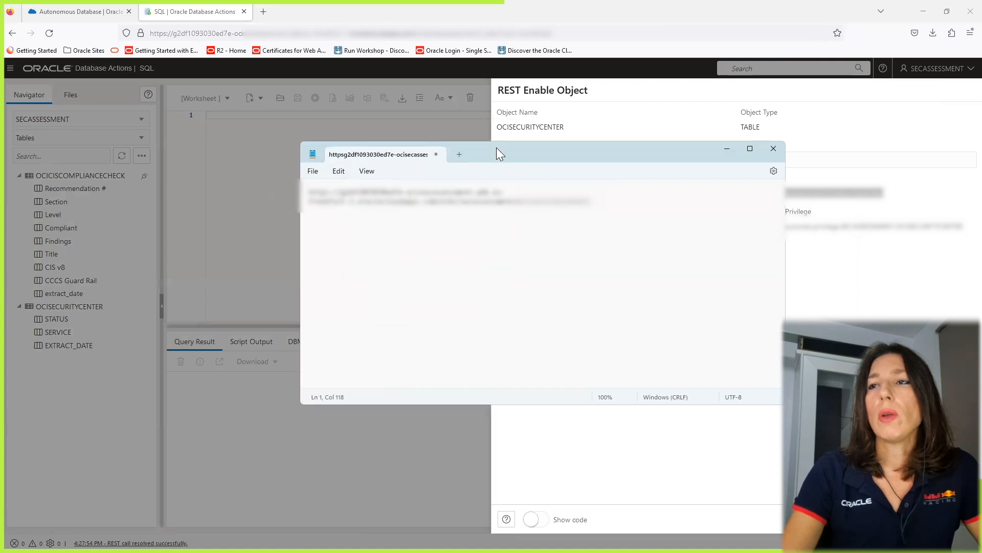
drag(498, 151, 477, 149)
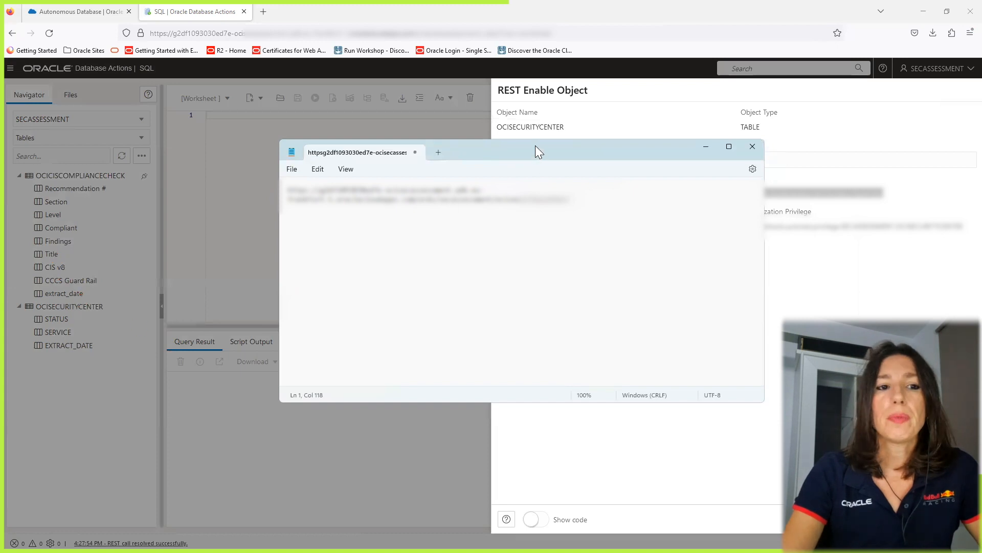
drag(536, 145, 981, 148)
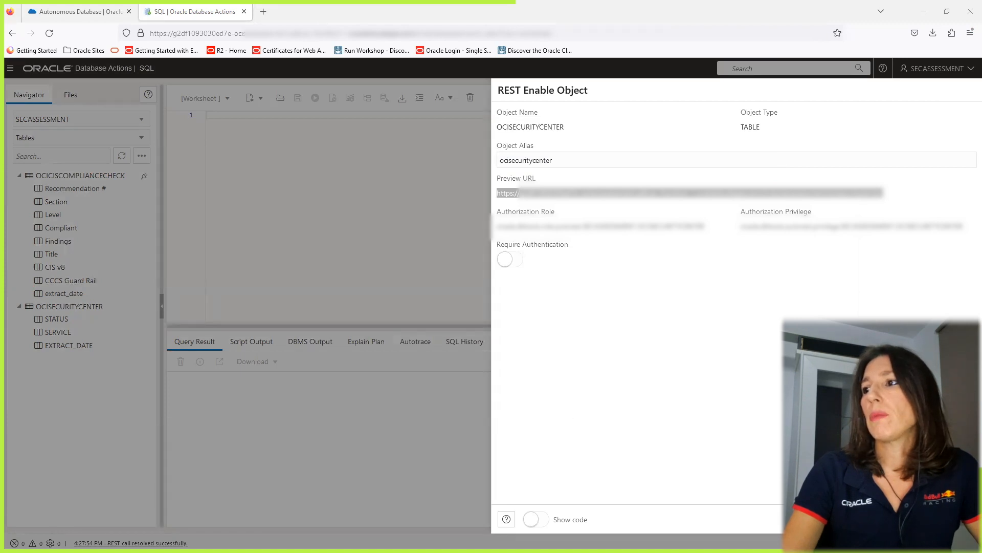
click(920, 519)
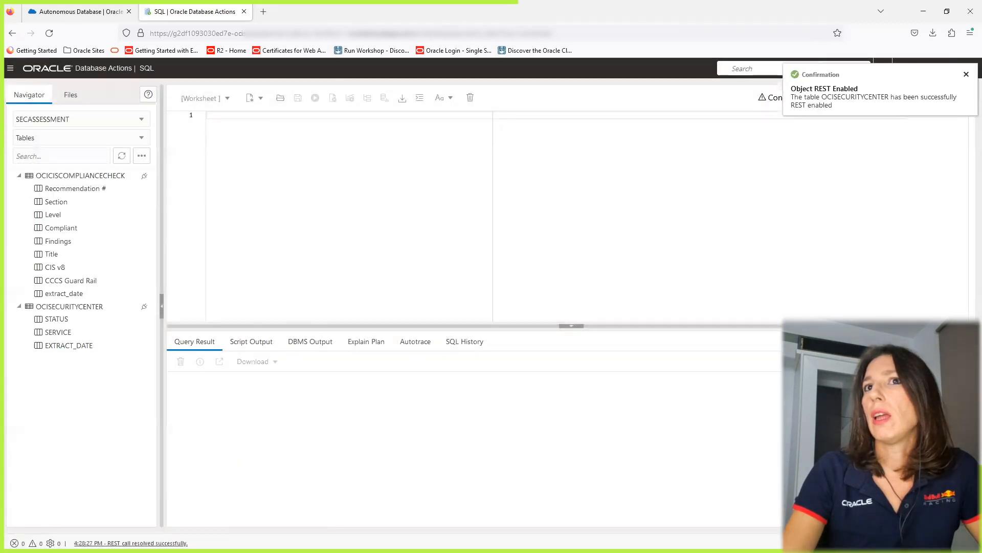
Open the OCICISCOMPLIANCECHECK table, view its data, and close the table view.
right_click(91, 180)
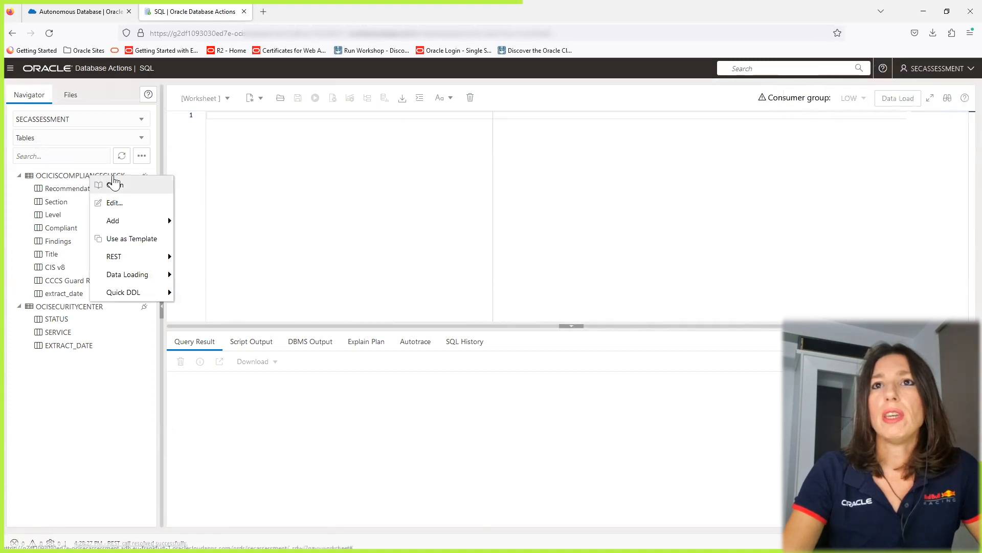
click(115, 185)
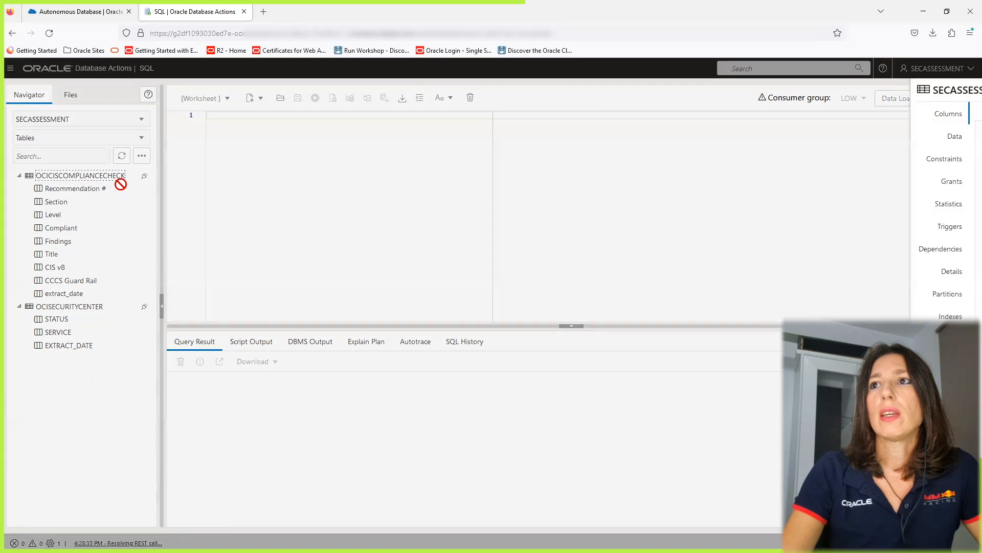
click(466, 140)
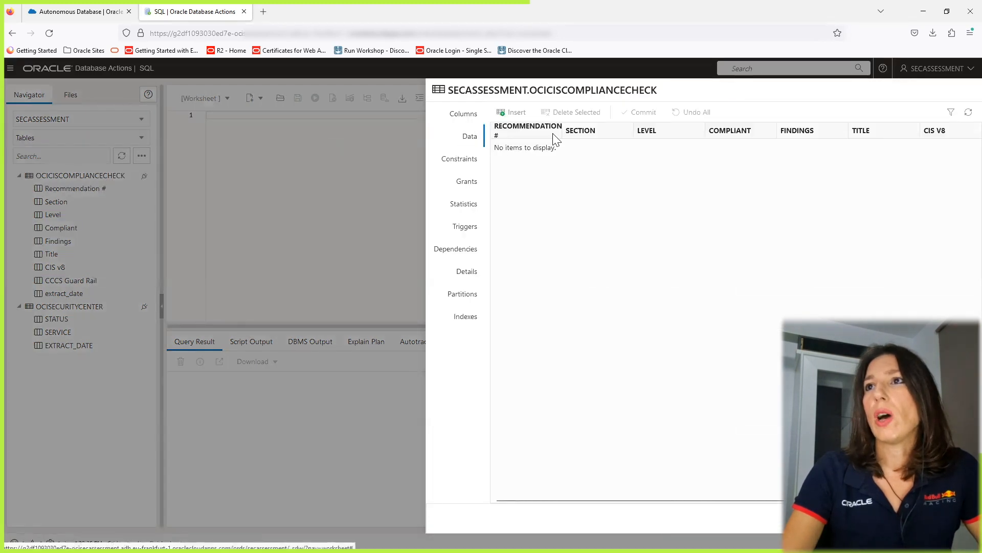
key(Escape)
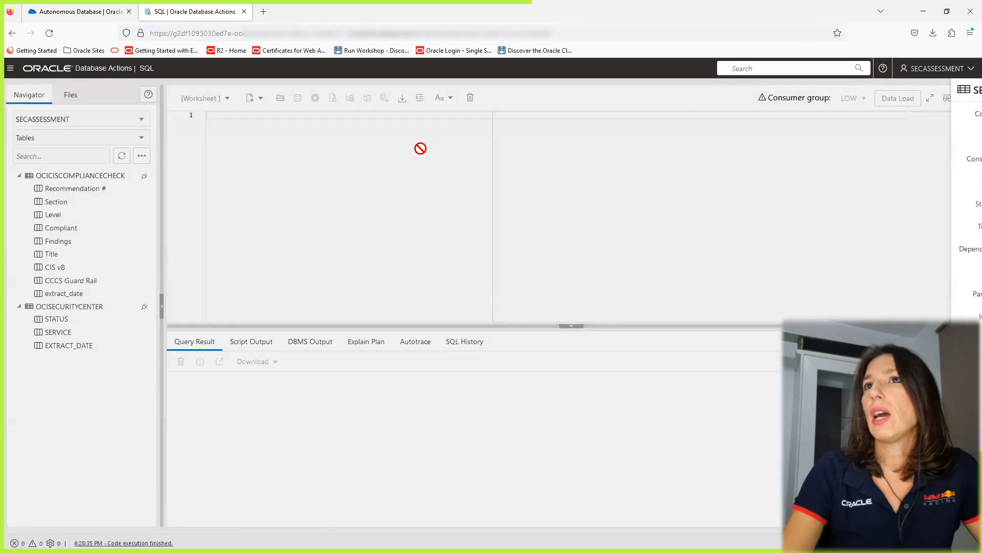
Disable REST access on the OCICISCOMPLIANCECHECK table and confirm.
right_click(121, 174)
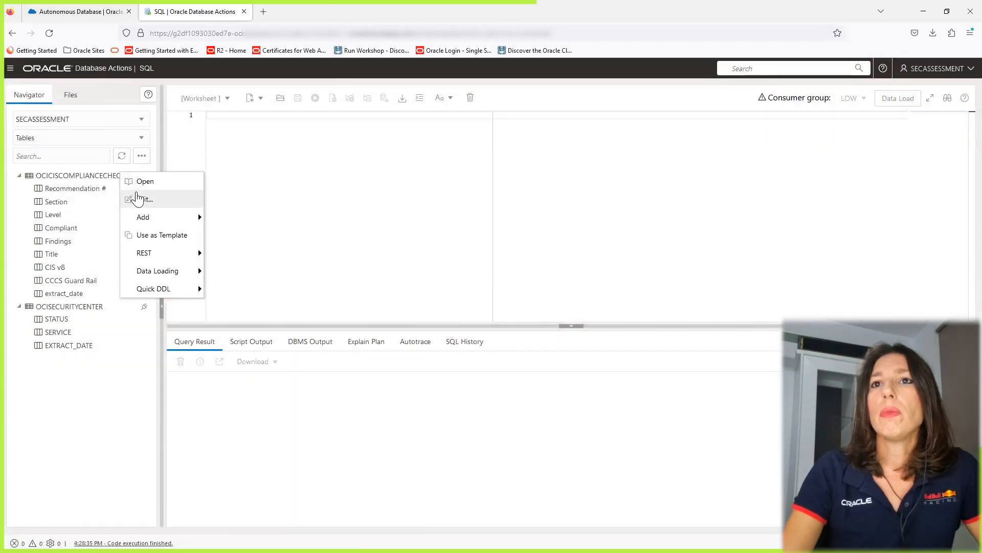
mouse_move(163, 254)
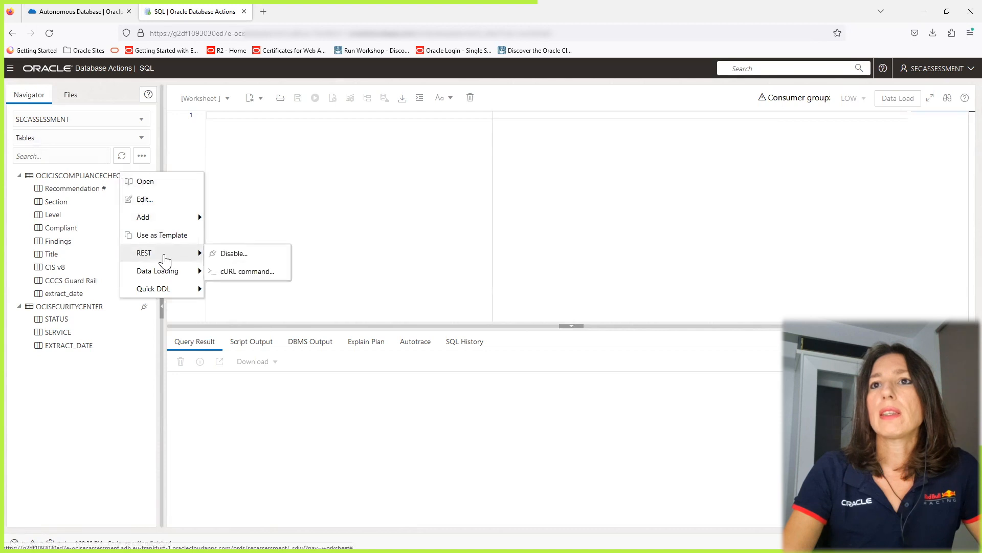
click(245, 260)
click(558, 335)
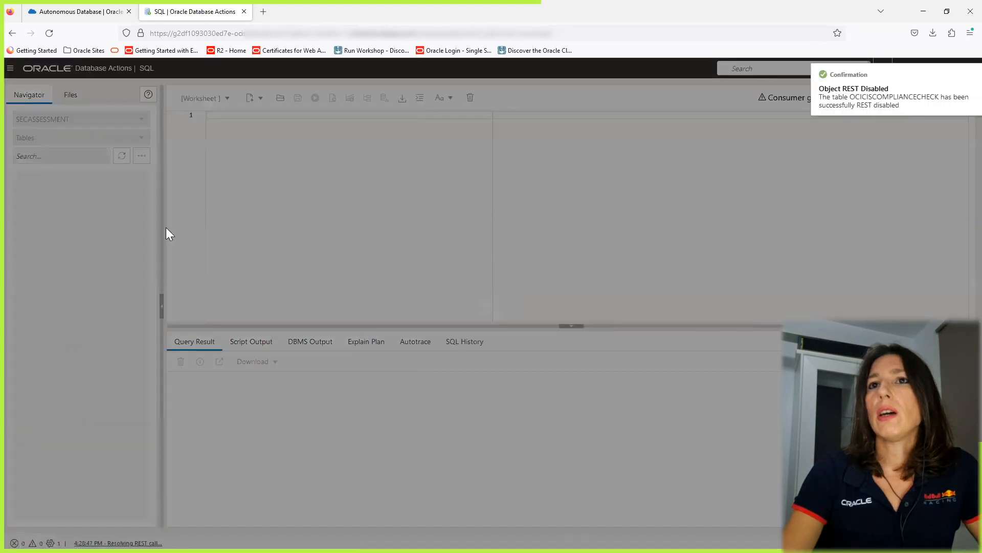
Start REST-enabling the OCICISCOMPLIANCECHECK table and copy its preview URL.
right_click(99, 175)
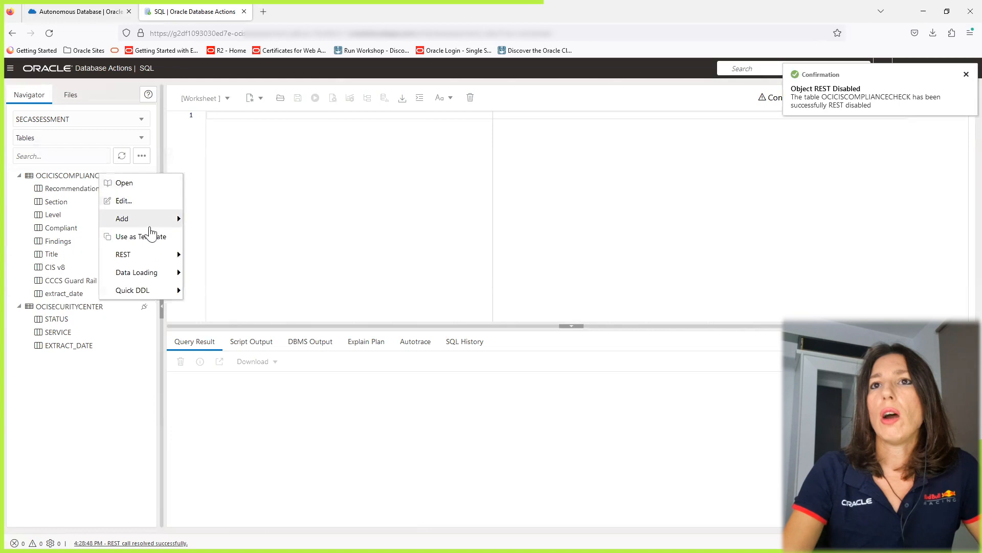
mouse_move(153, 254)
click(202, 255)
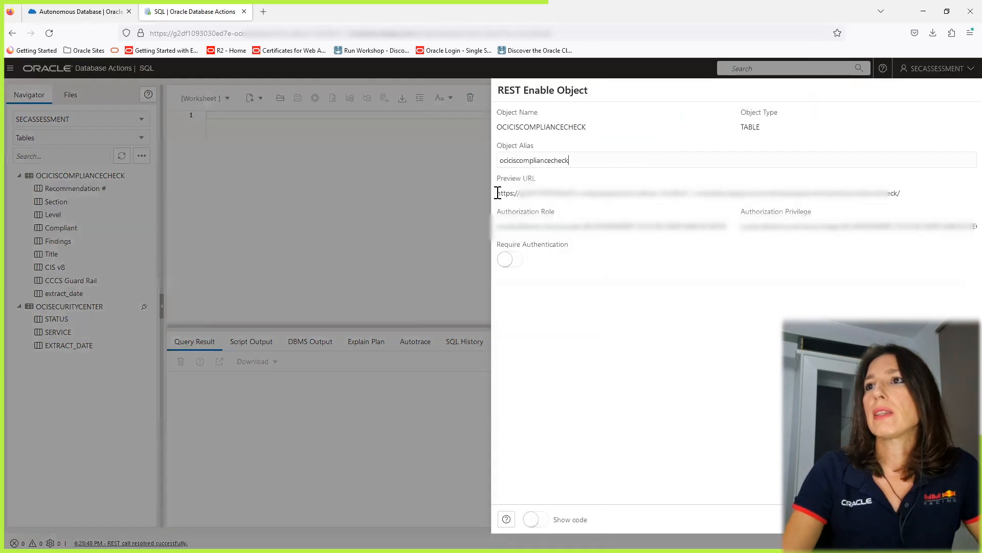
drag(499, 193, 902, 197)
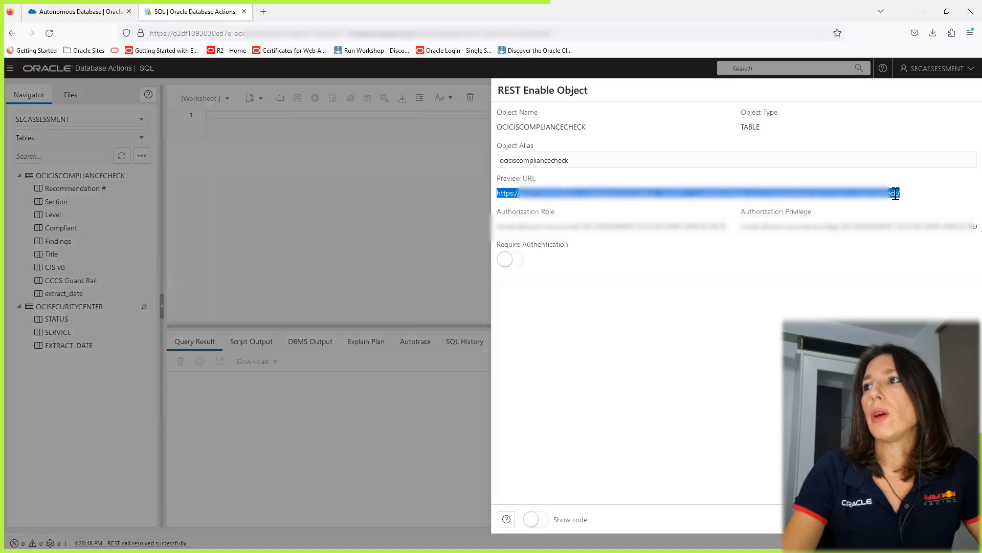
right_click(892, 193)
click(893, 356)
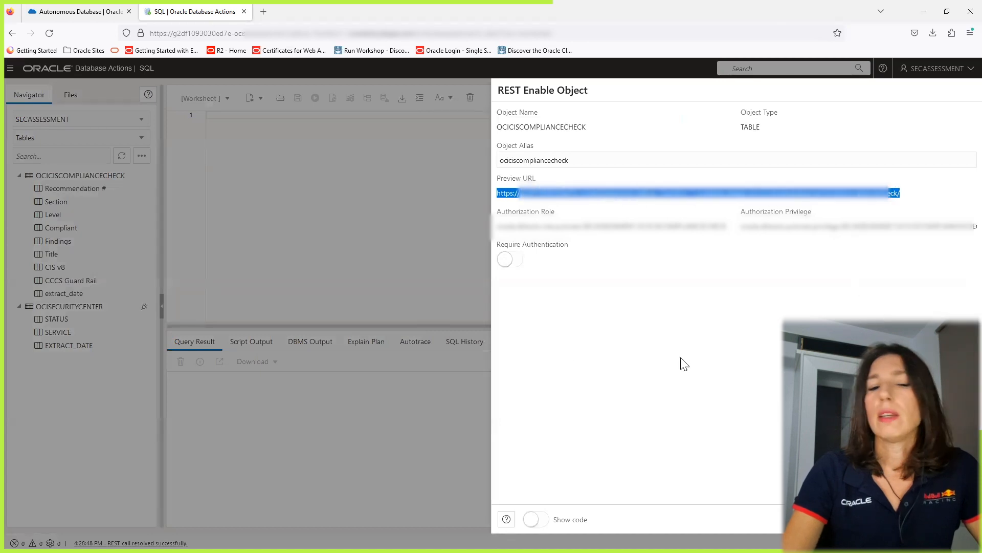
Paste the preview URL into the Notepad document, then finish REST-enabling the OCICISCOMPLIANCECHECK table.
key(alt+Tab)
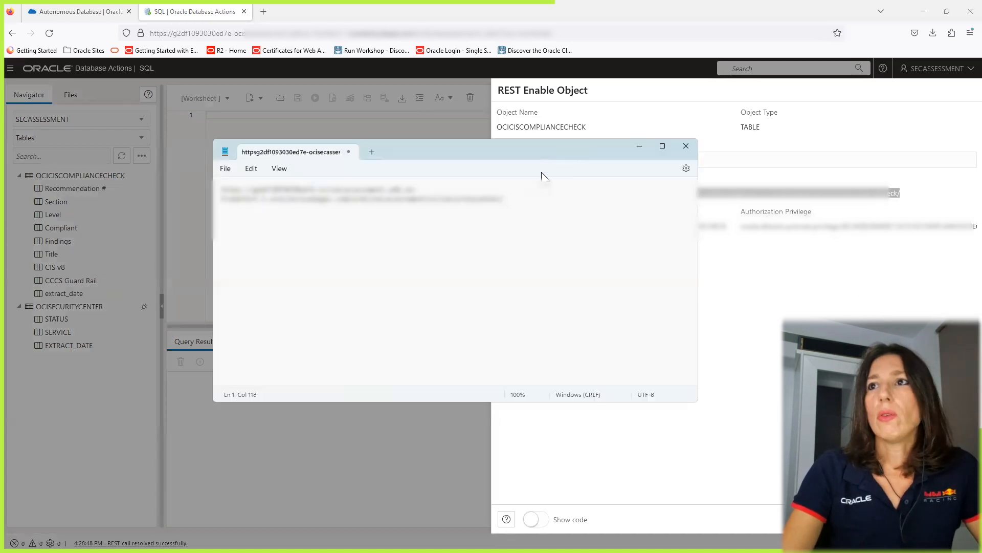
key(Return)
key(Return)
key(ctrl+v)
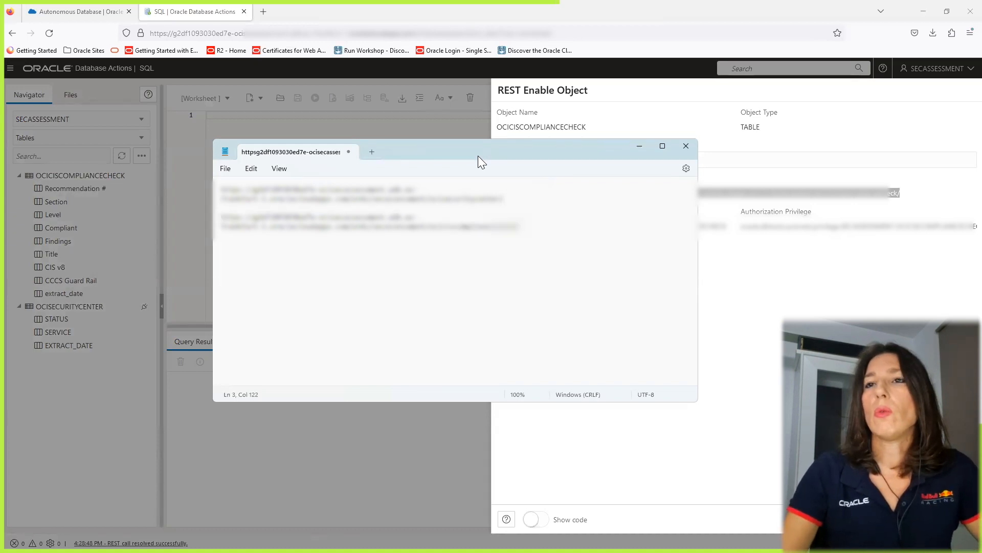
key(alt+Tab)
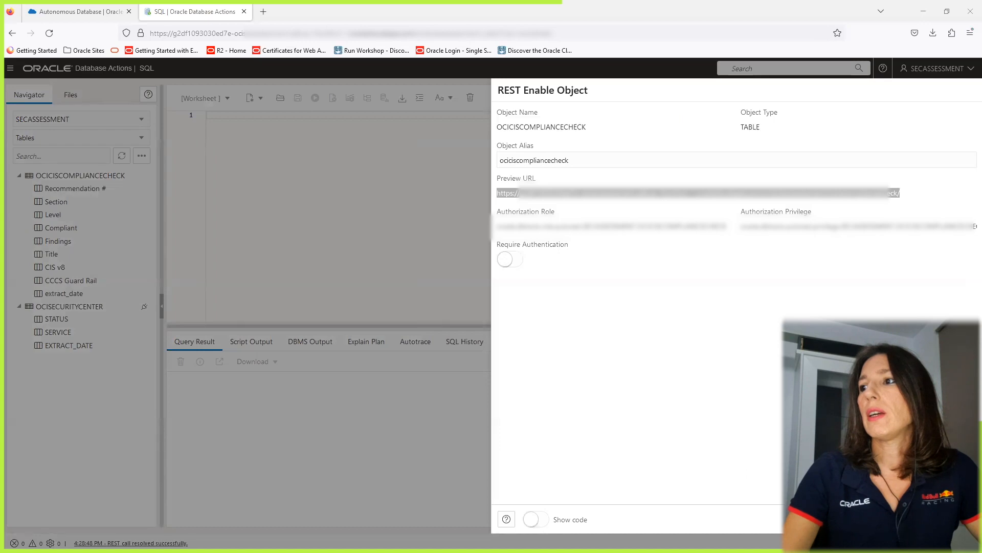
click(916, 519)
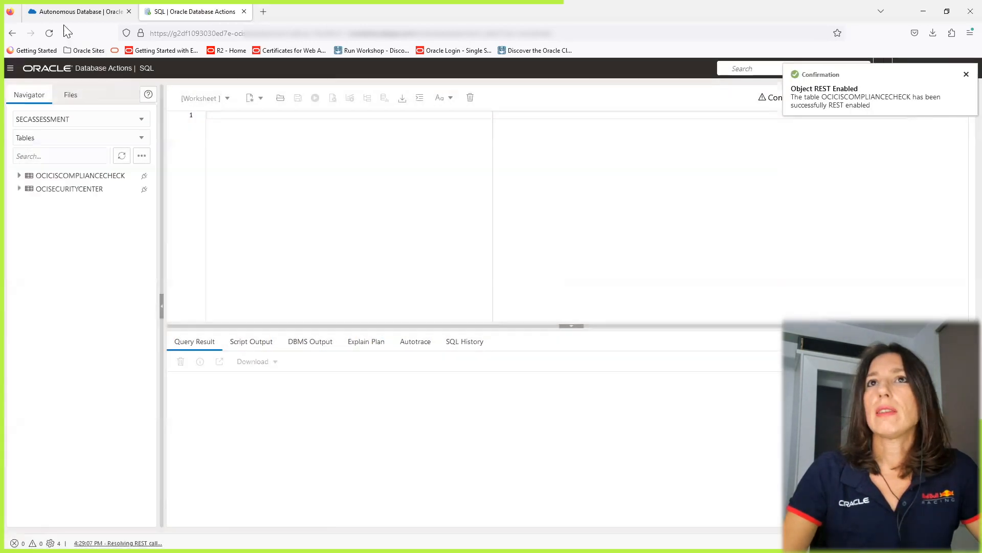
Switch to the Cloud Shell tab and paste the curl batch-load command into the Notepad document below the first URL.
click(63, 13)
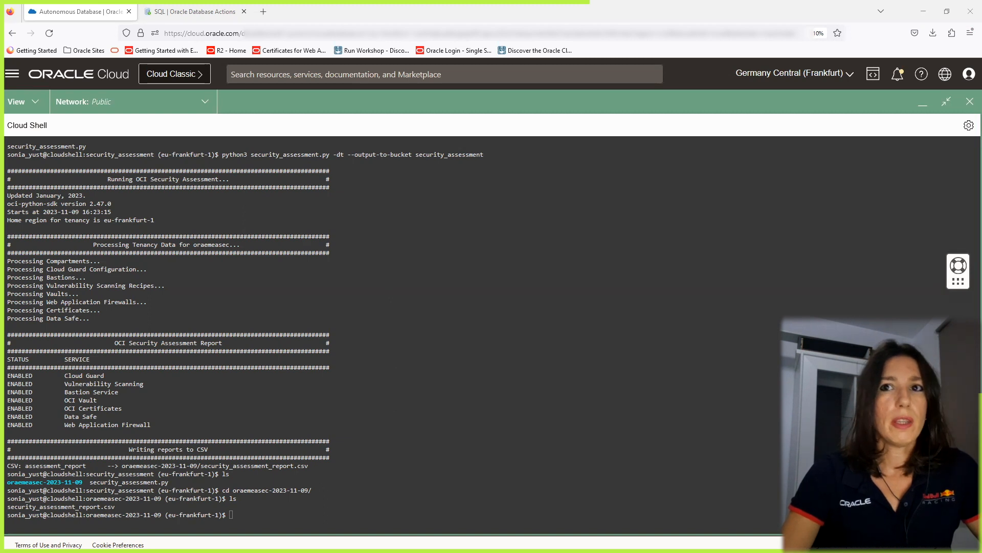
key(alt+Tab)
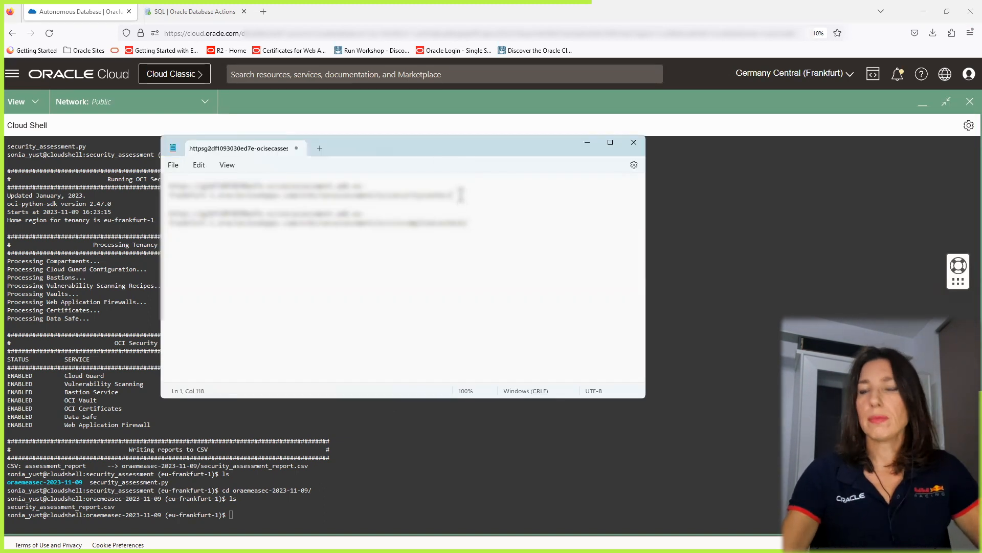
key(Return)
key(Return)
key(ctrl+v)
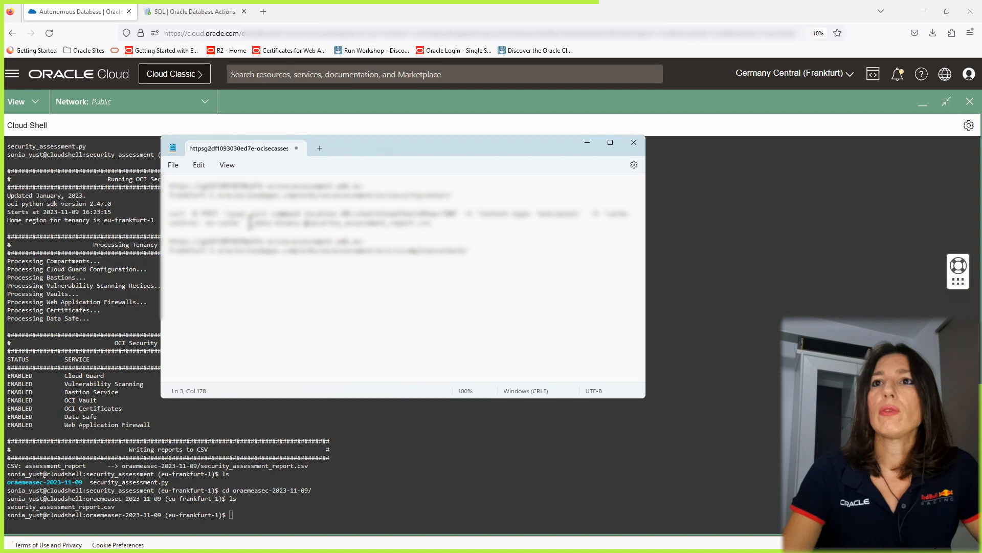
Delete the placeholder URL at the start of the curl command.
click(227, 213)
drag(227, 213, 363, 212)
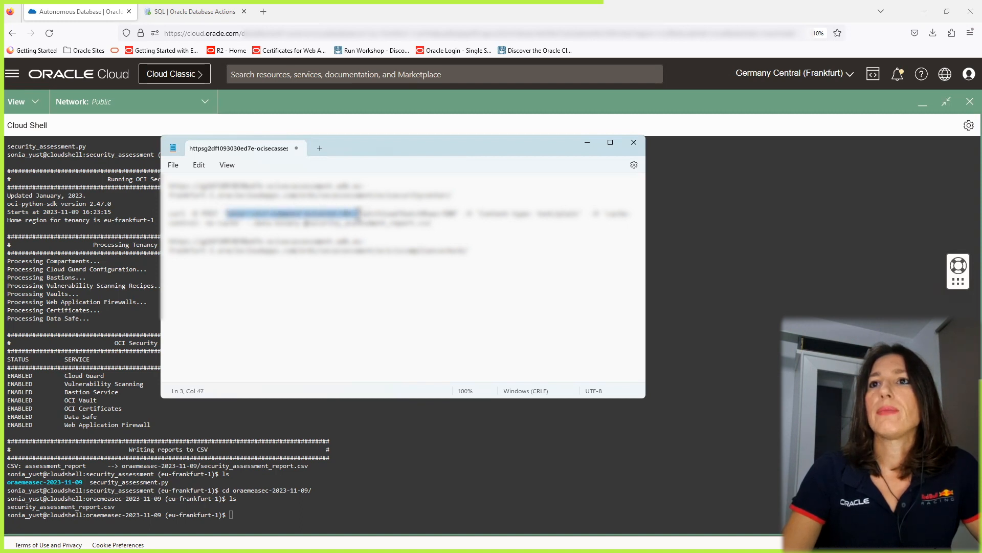
key(BackSpace)
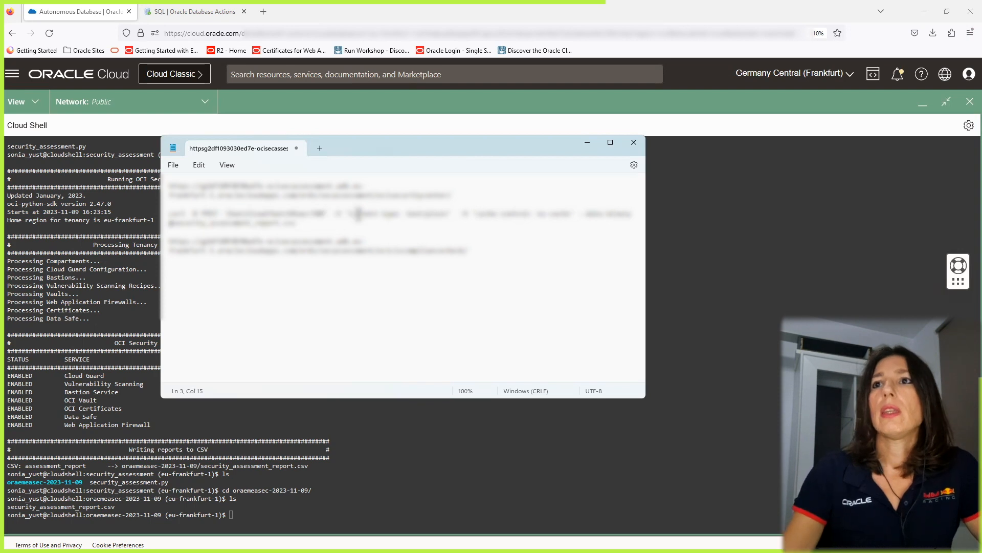
Copy the OCISECURITYCENTER preview URL and paste it into the curl command in place of the placeholder.
drag(450, 195, 158, 189)
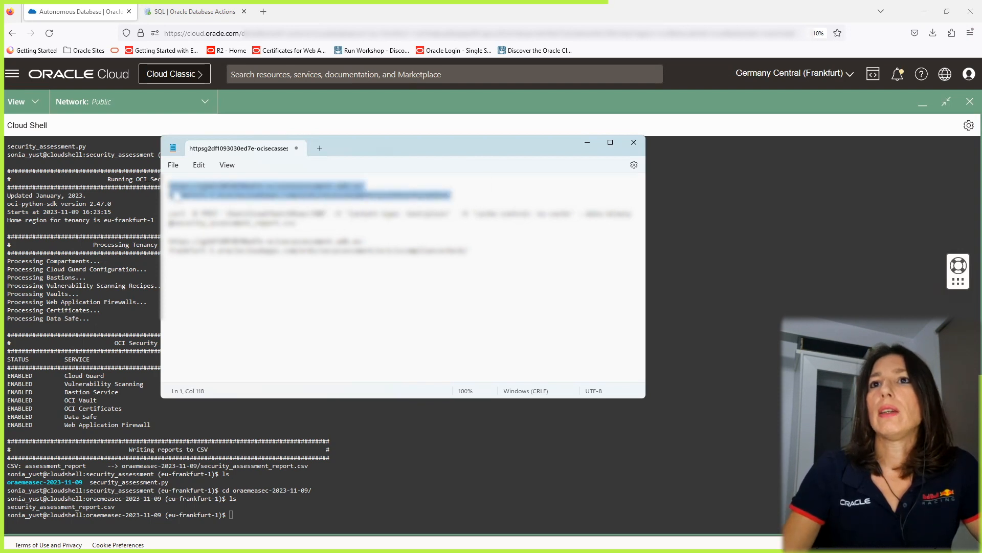
right_click(200, 194)
click(237, 254)
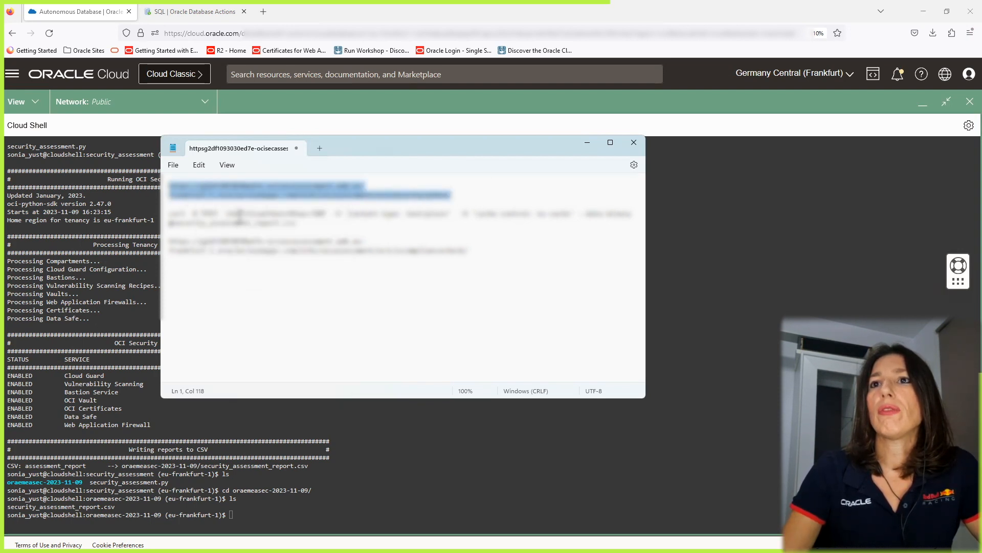
click(228, 212)
right_click(228, 212)
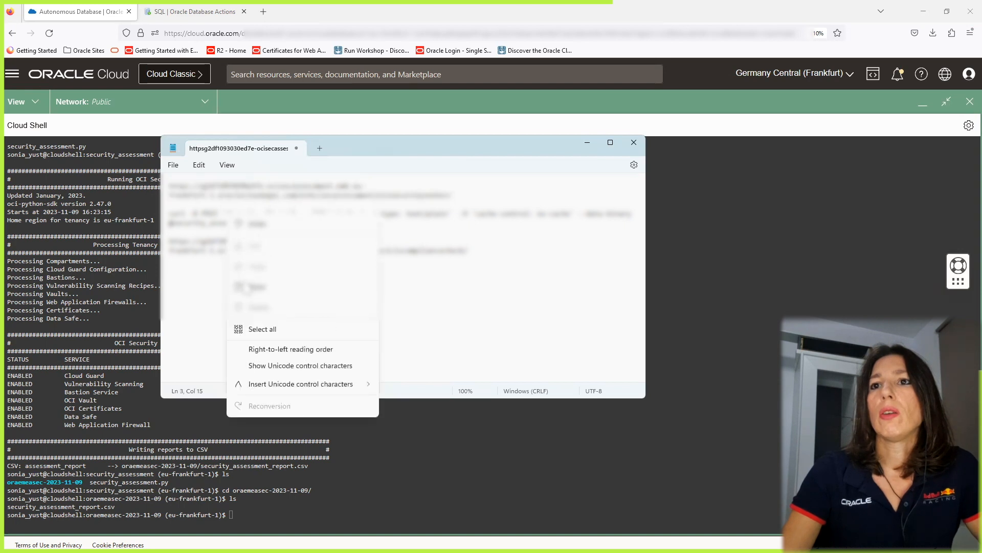
click(250, 289)
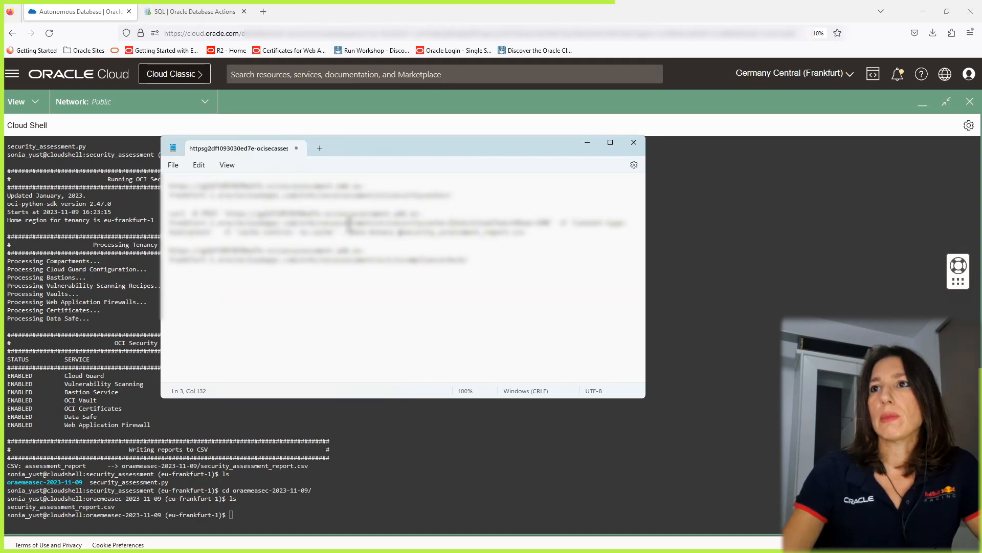
key(BackSpace)
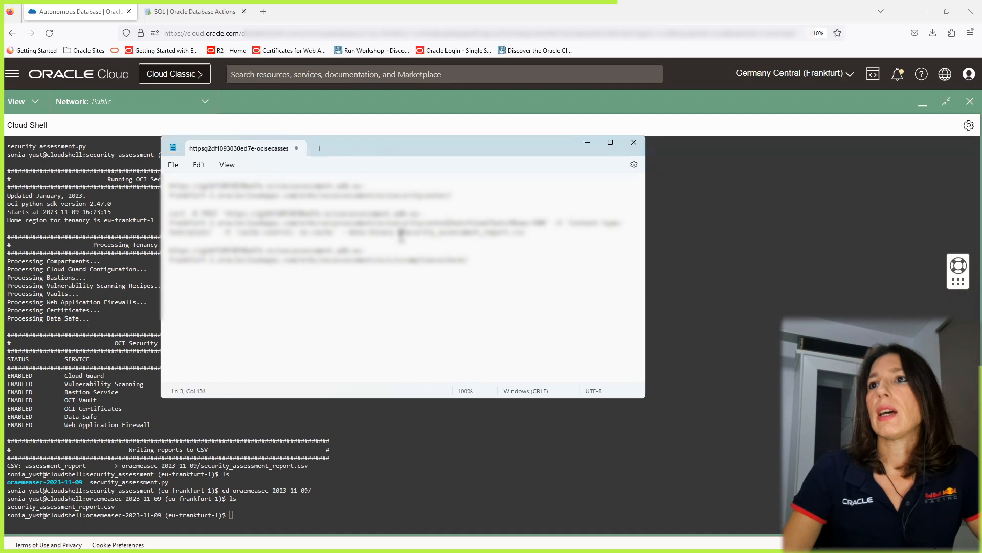
Copy the completed curl command from Notepad and minimize Notepad.
drag(399, 232, 508, 232)
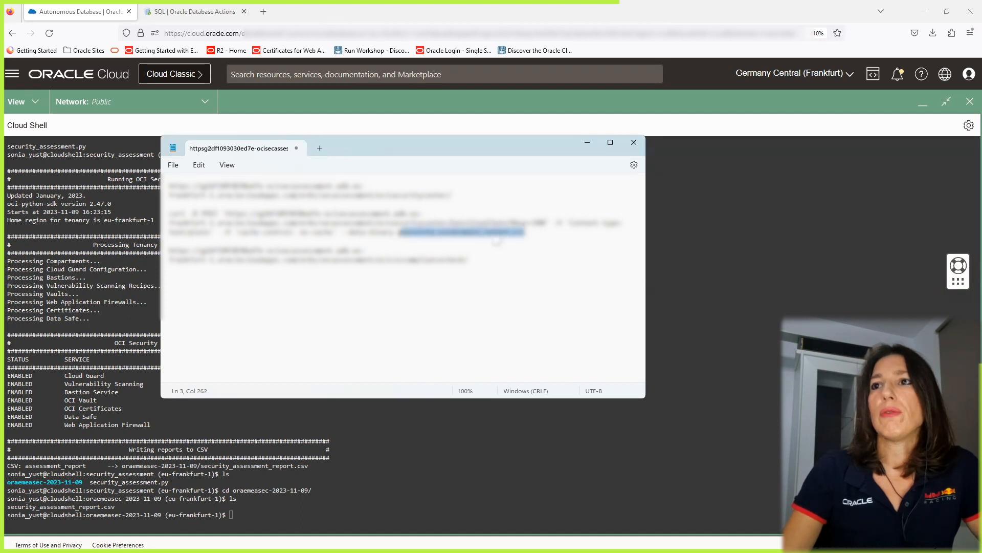
key(ctrl+v)
click(438, 242)
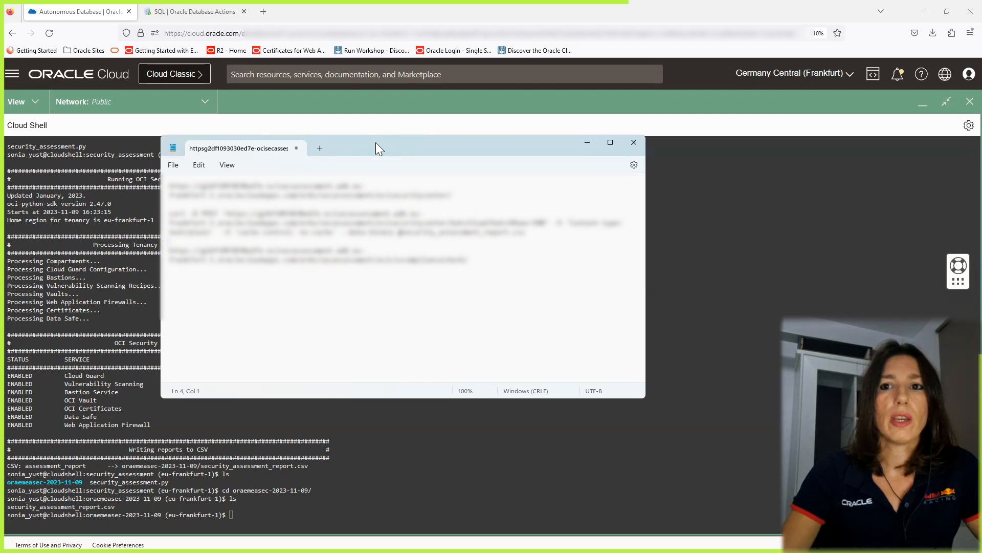
key(alt+Tab)
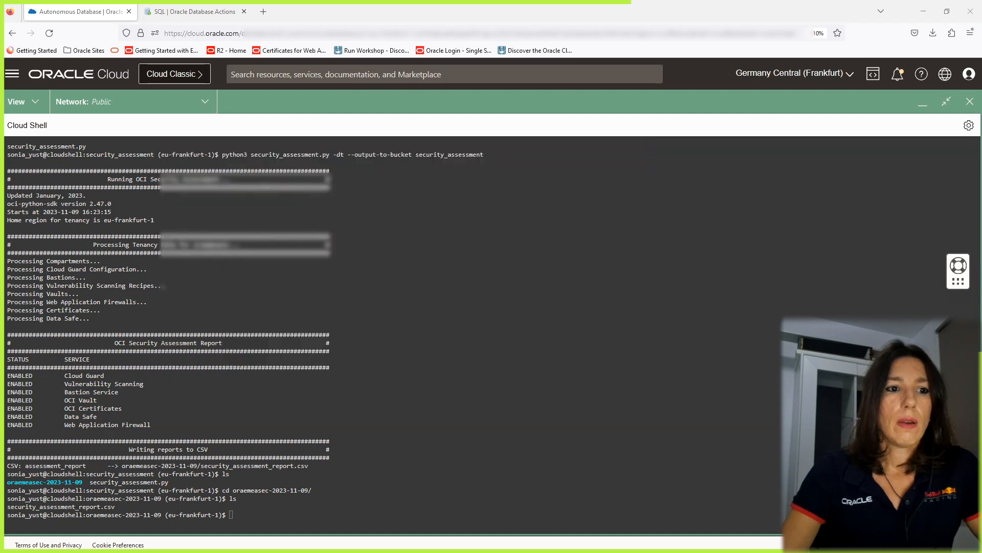
key(alt+Tab)
drag(560, 255, 244, 225)
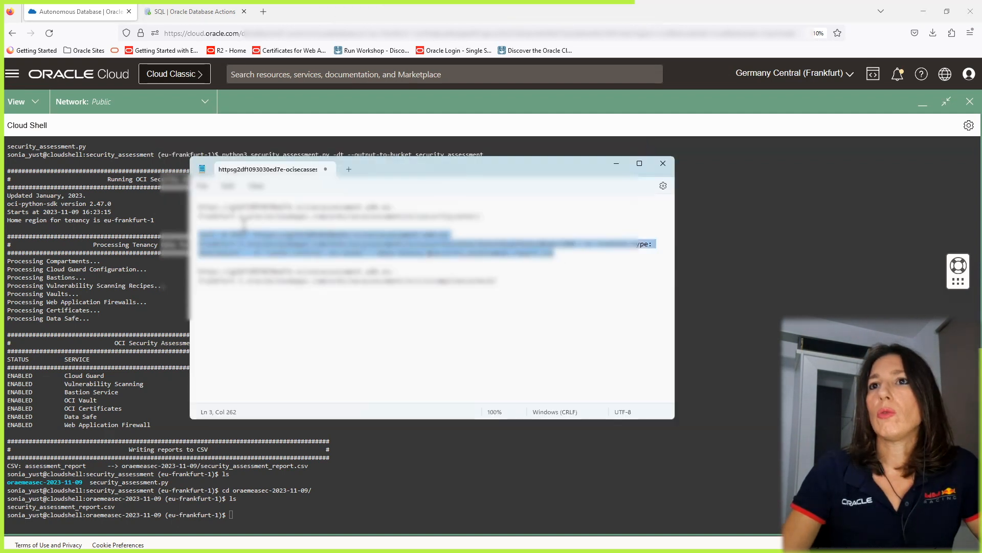
right_click(214, 241)
click(245, 294)
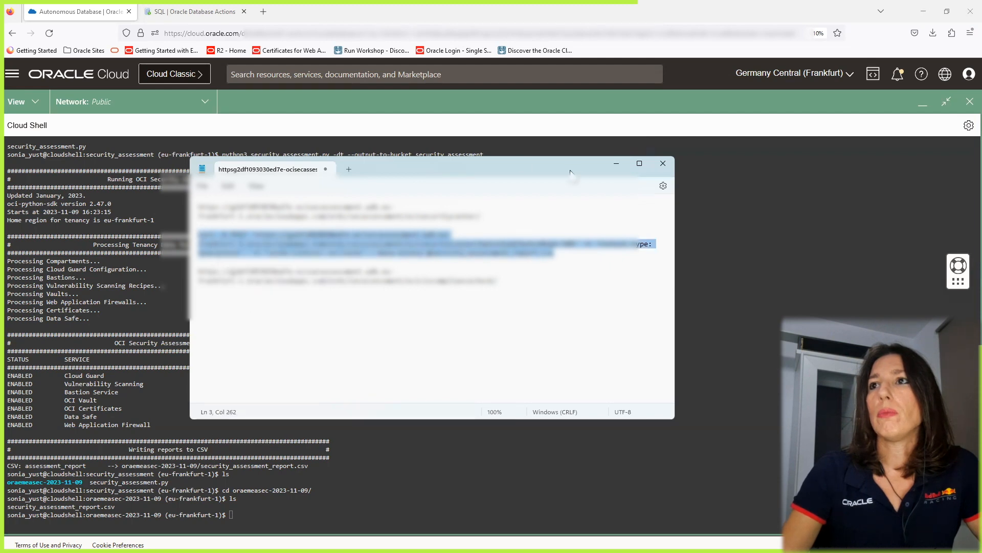
click(617, 163)
Paste the curl command into Cloud Shell and run it to batch-load security_assessment_report.csv into OCISECURITYCENTER.
click(282, 515)
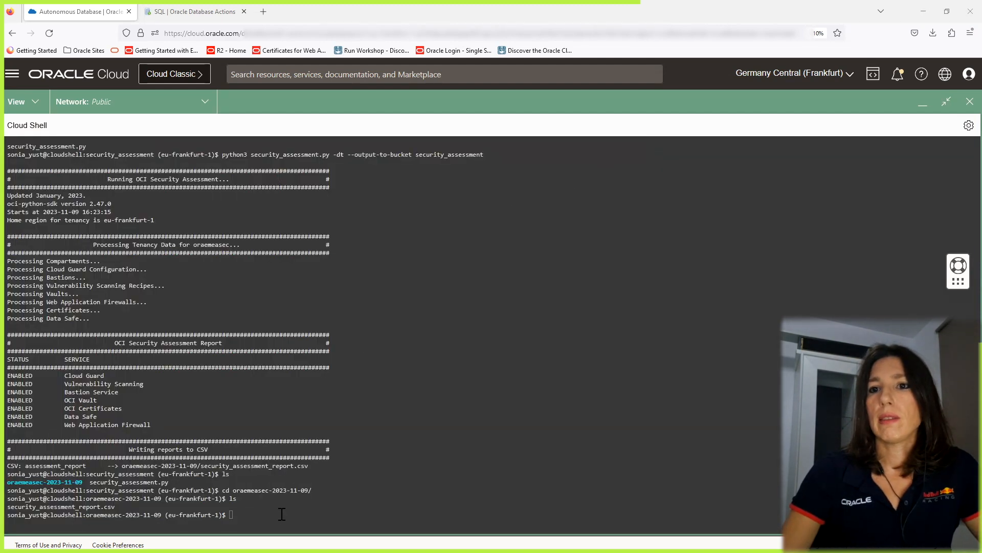
right_click(282, 509)
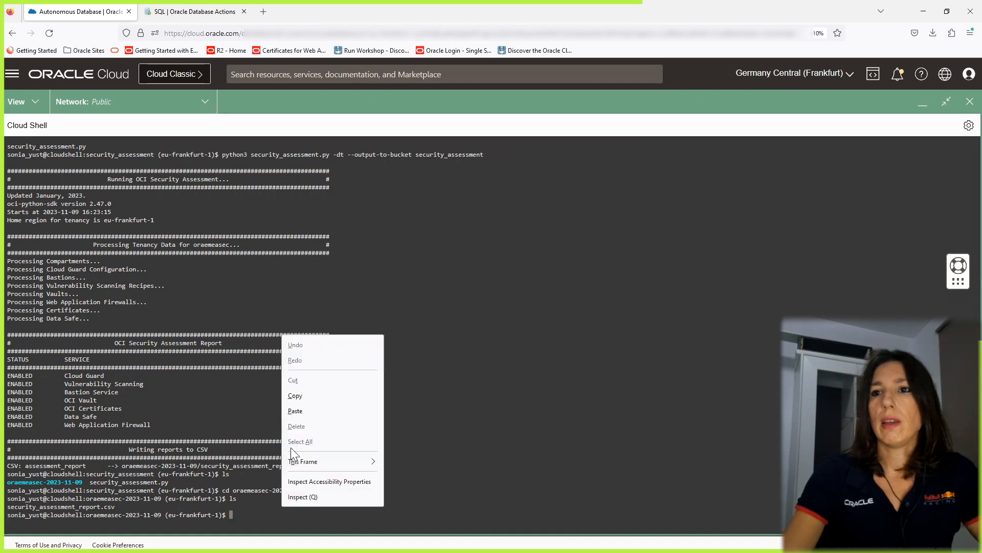
click(303, 409)
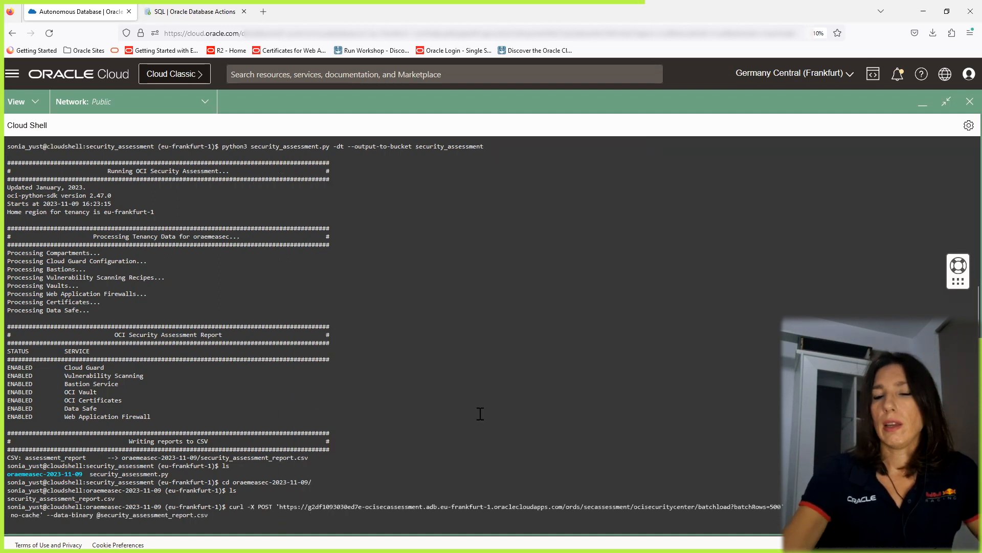
key(Return)
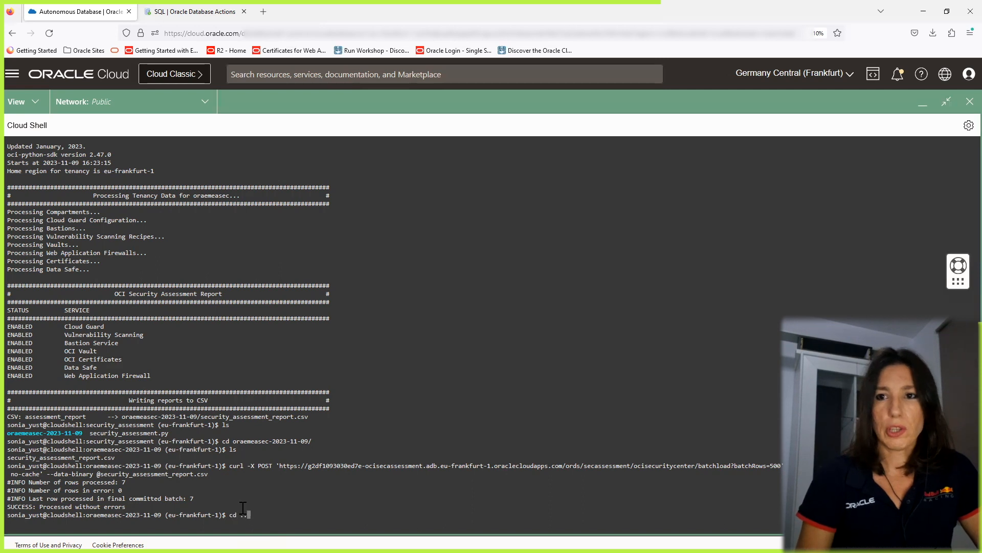
Move up to the security_assessment folder and try to enter the cis_report folder.
text(.)
key(Return)
text(cd )
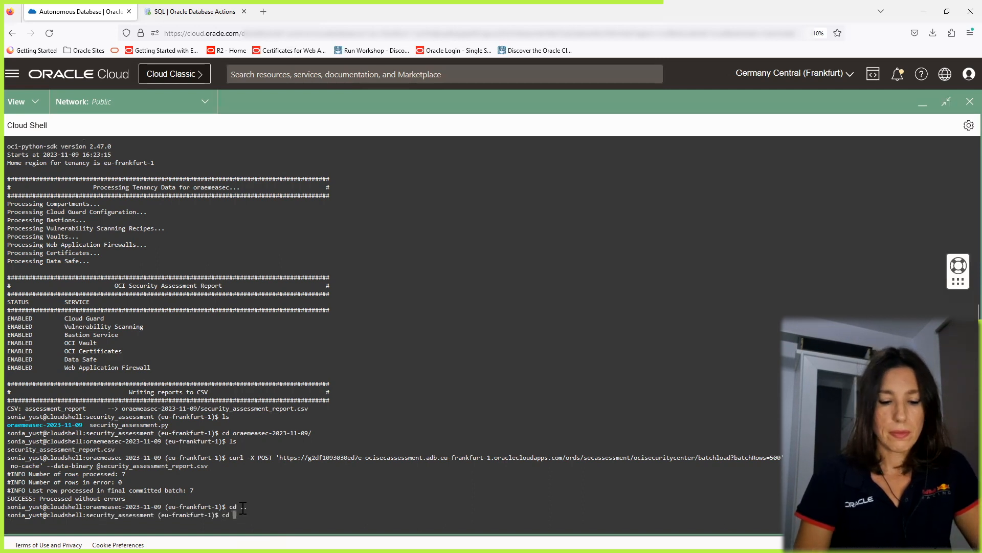
text(cis_re)
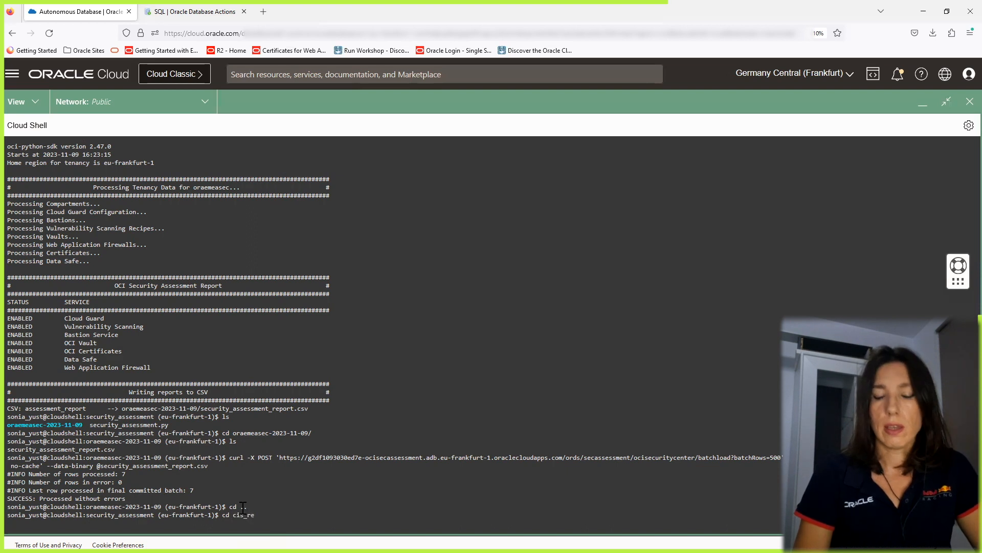
text(port)
key(Return)
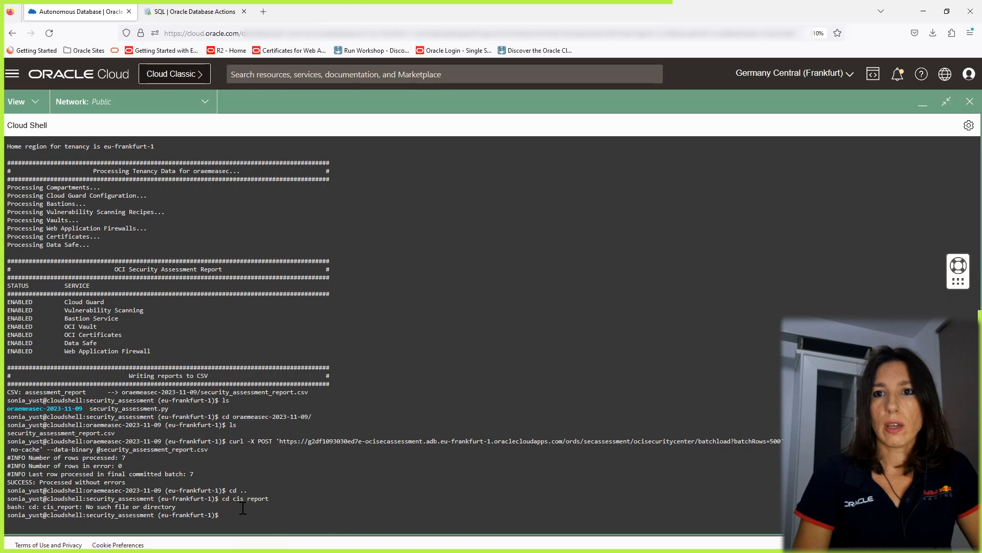
Move up to the home directory and change into the cis_report folder.
text(cd)
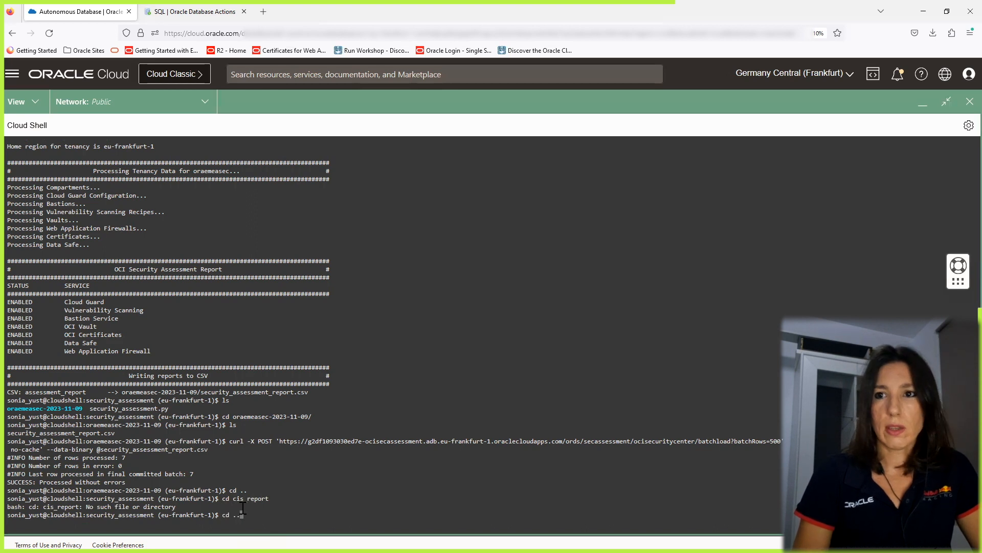
text( ..)
key(Return)
text(cd ci)
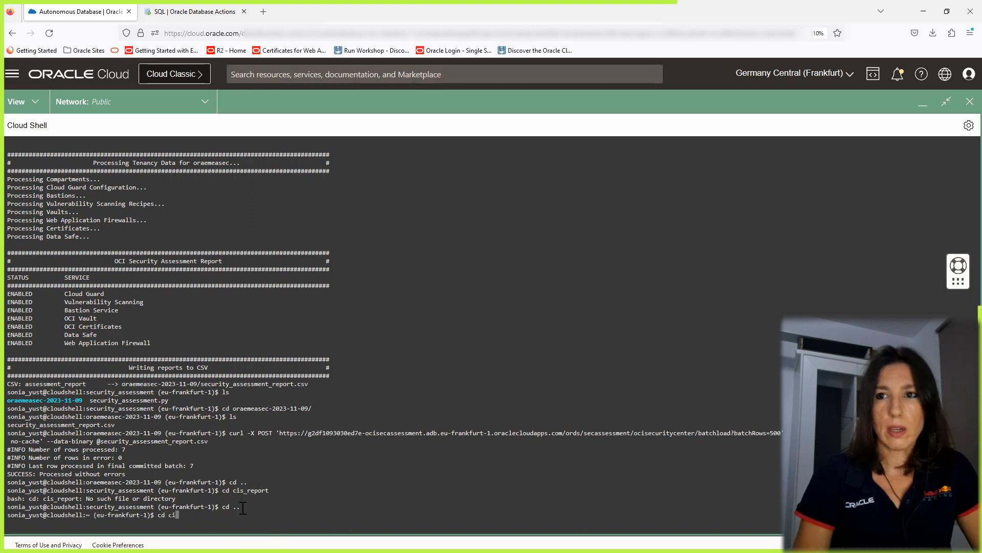
text(s_report)
key(Return)
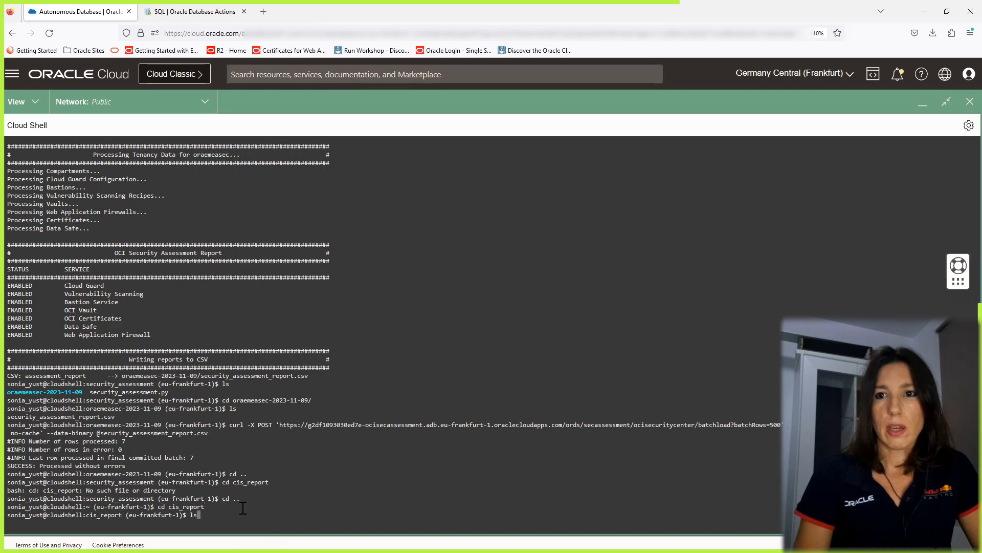
List the cis_report folder and change into the oraemeasec-2023-11-09_15-35-34 report folder.
key(Return)
text(cd or)
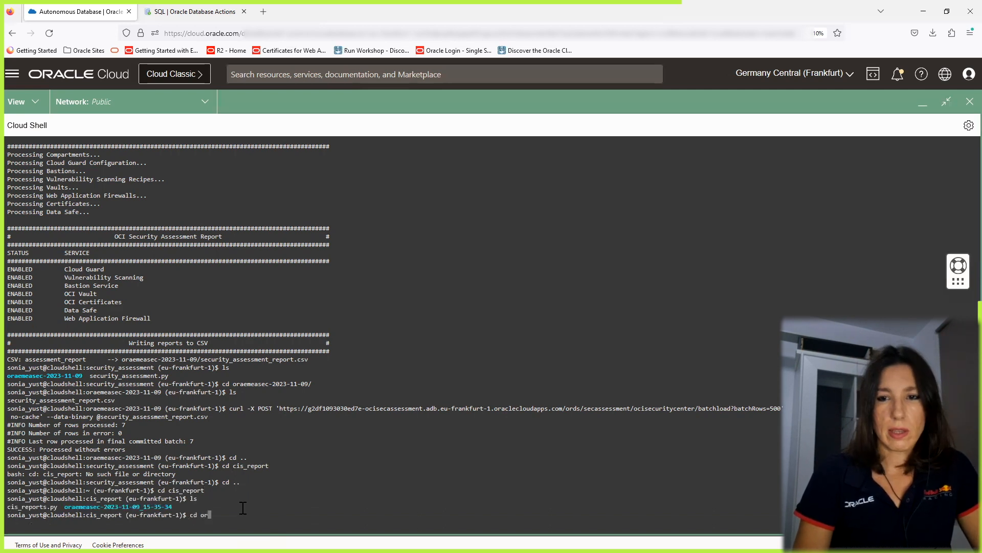
text(a)
key(Tab)
key(Return)
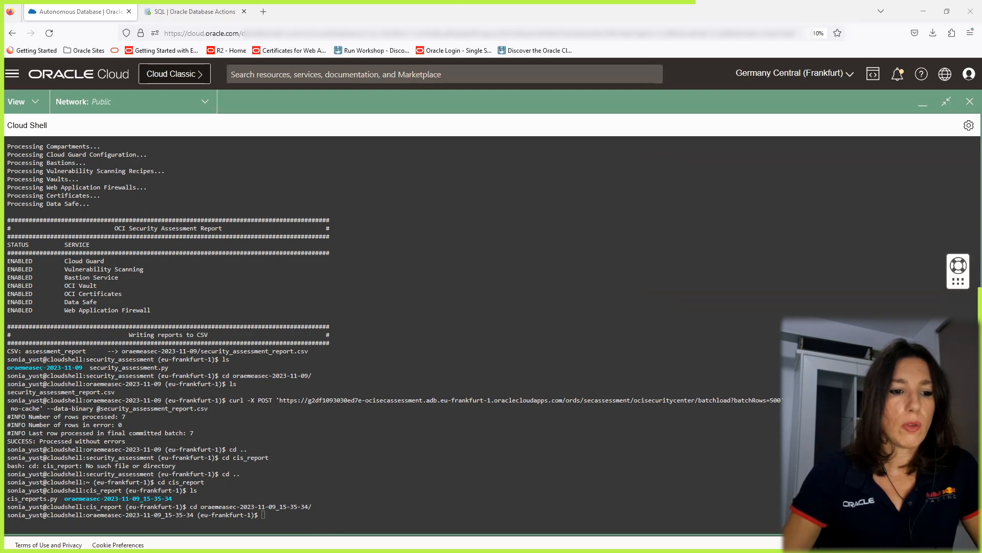
key(alt+Tab)
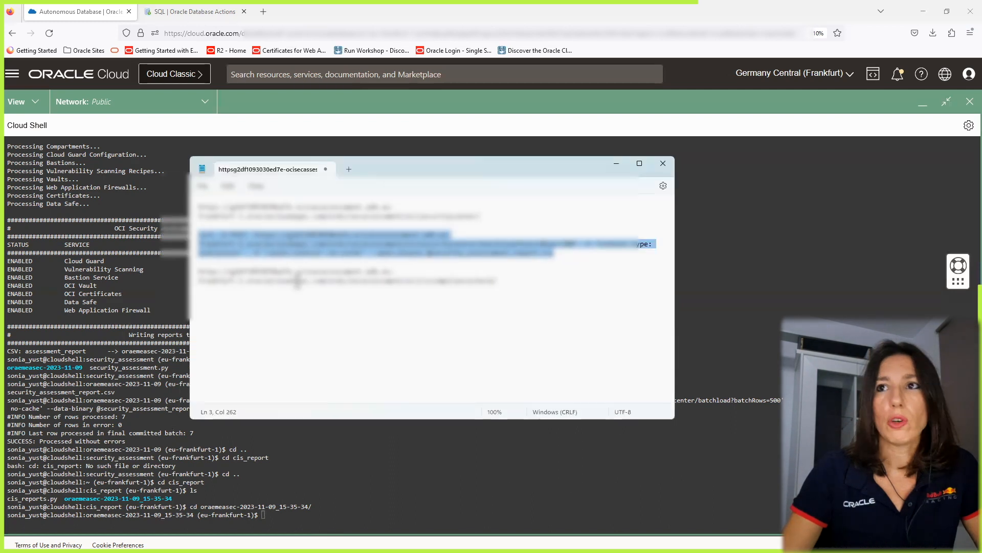
Edit the saved curl command to post cis_summary_report.csv to the ocicischeckcompliance batchload endpoint, and select it for copying.
click(510, 280)
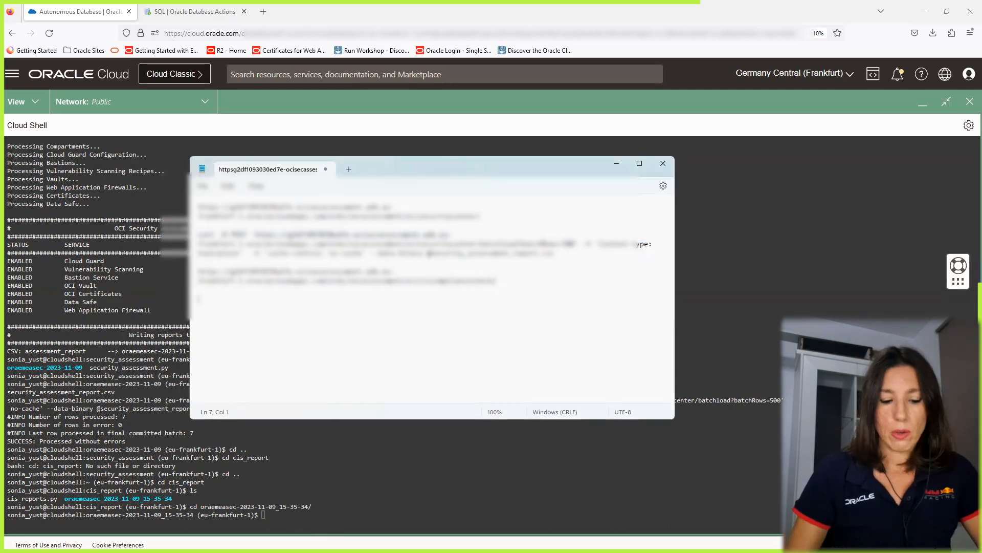
key(ctrl+v)
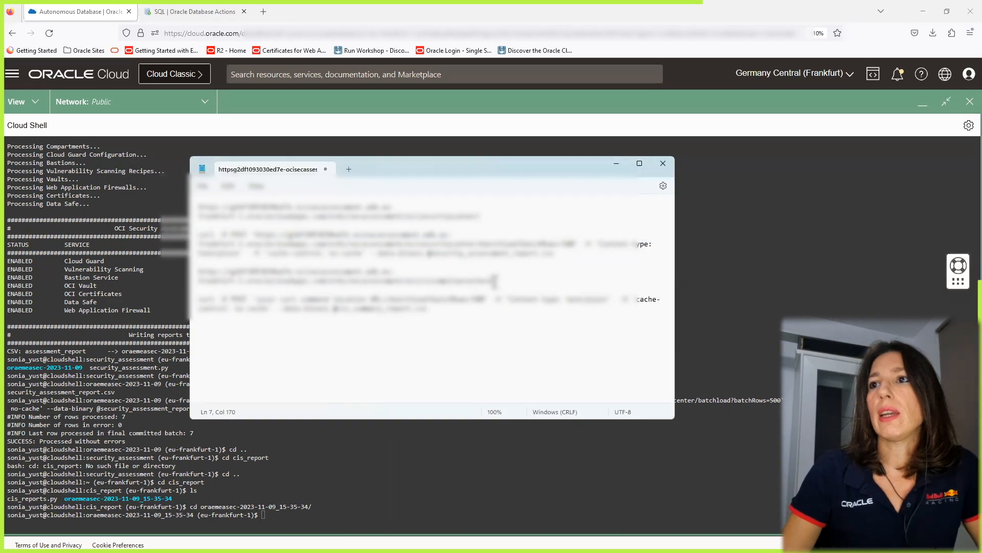
drag(489, 280, 194, 281)
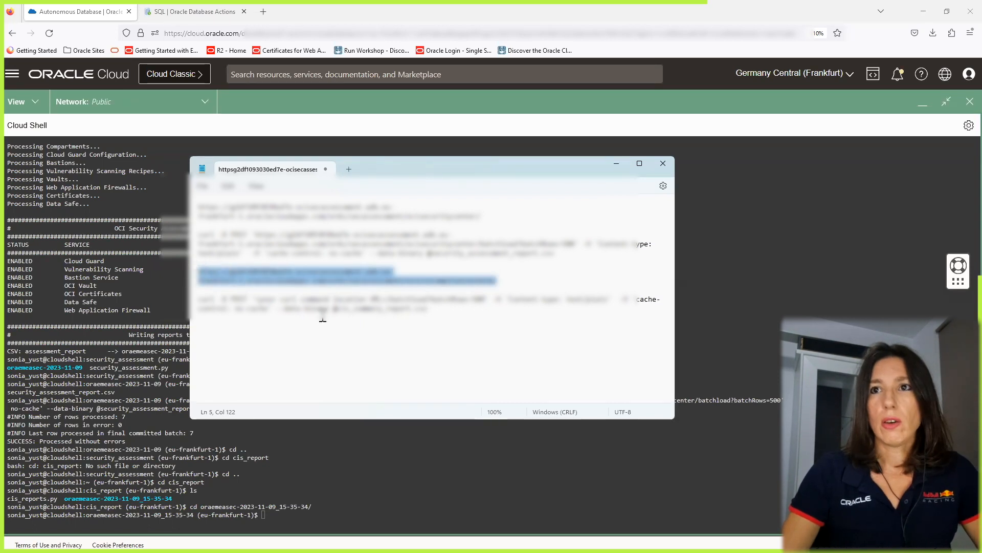
click(384, 300)
drag(387, 299, 256, 300)
key(ctrl+v)
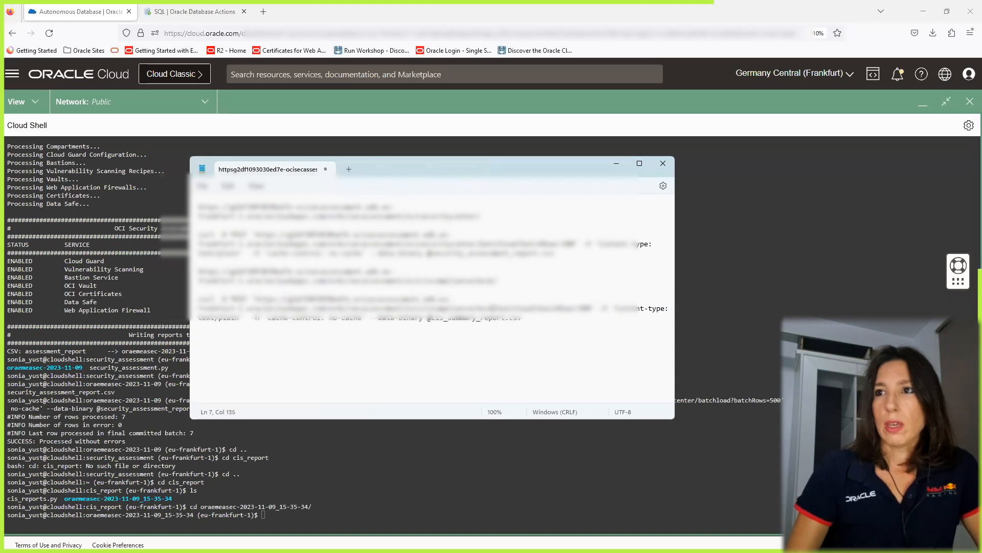
drag(527, 317, 199, 299)
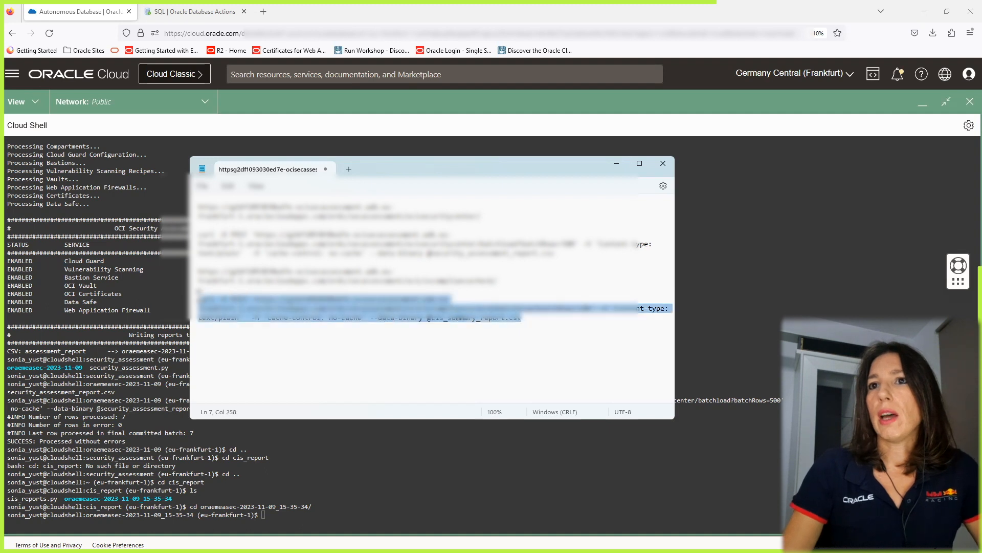
Paste the curl command into Cloud Shell and run it to batch-load cis_summary_report.csv into OCICISCOMPLIANCECHECK.
click(298, 513)
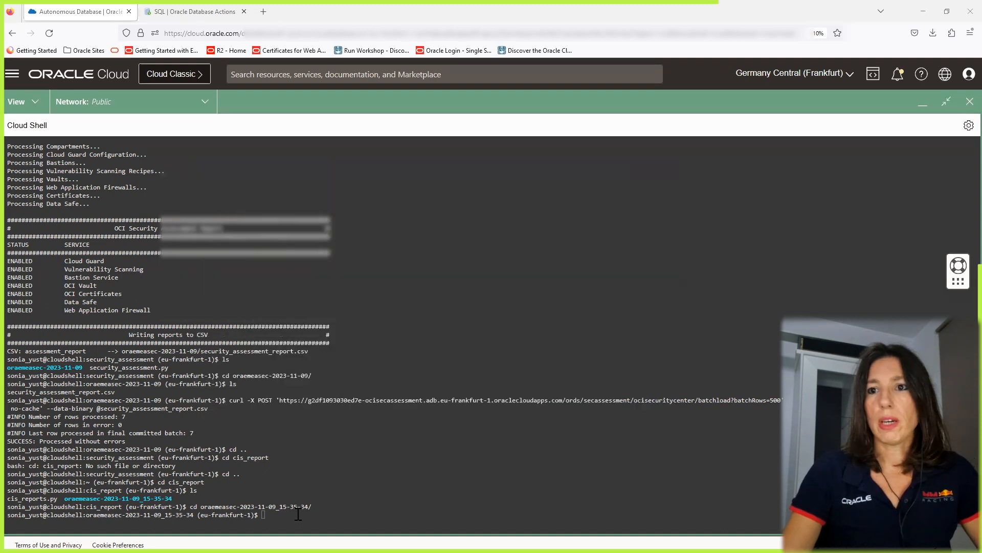
right_click(298, 514)
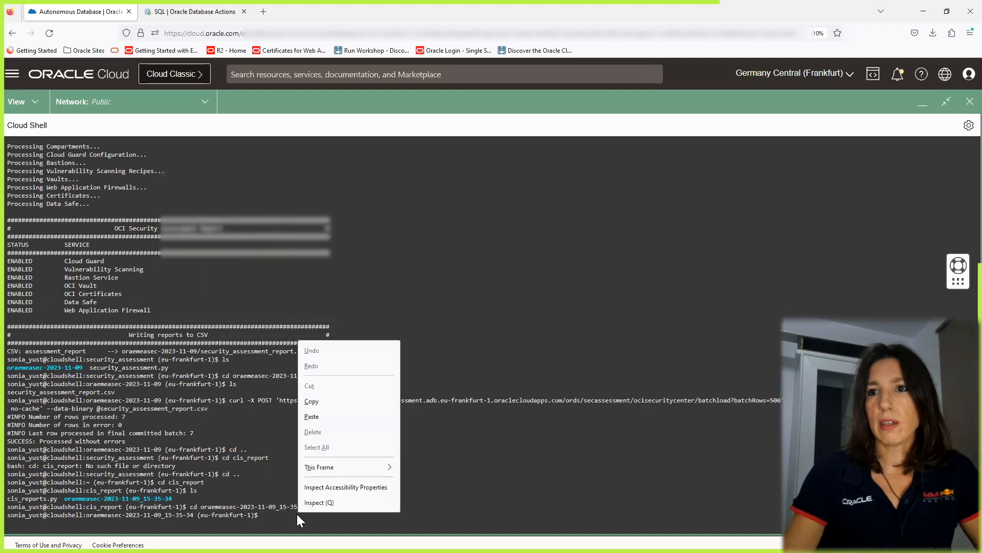
click(327, 415)
key(Return)
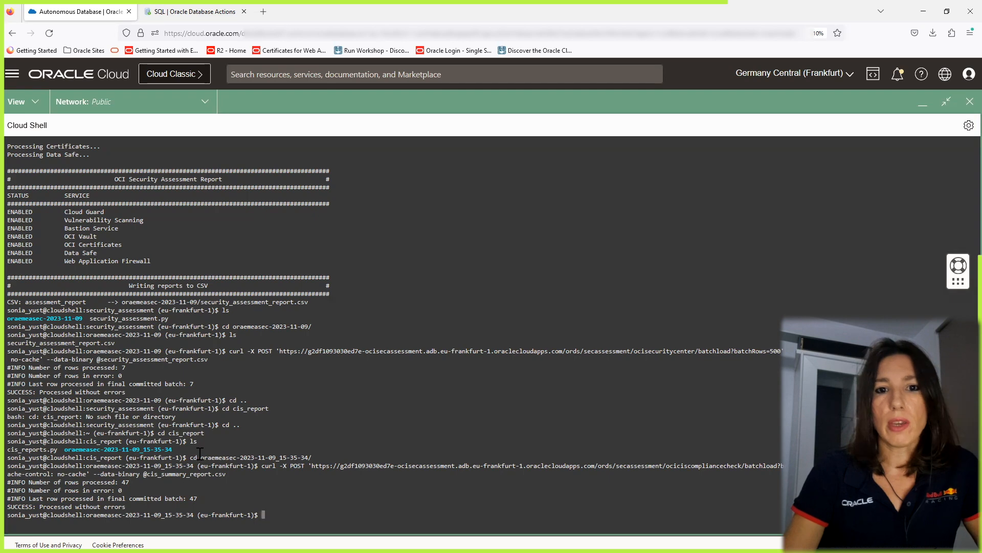
Return to the SQL worksheet, refresh the table navigator and inspect the OCISECURITYCENTER table's data.
click(915, 105)
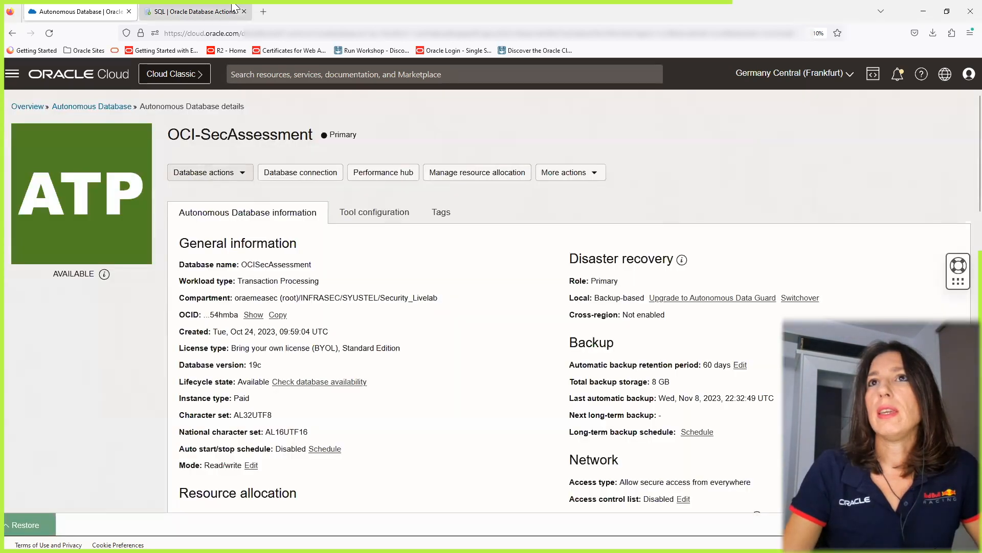
click(219, 8)
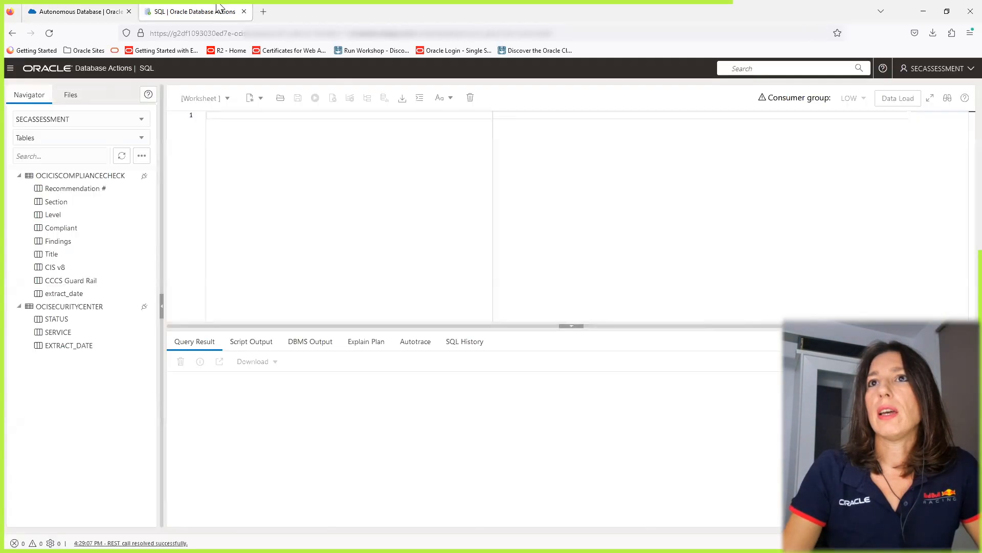
click(122, 156)
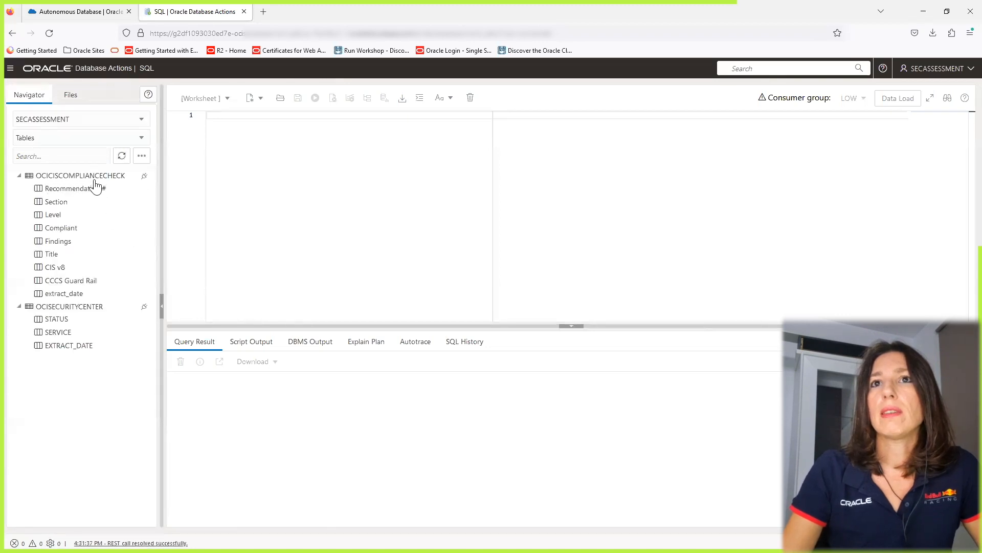
right_click(91, 311)
click(110, 313)
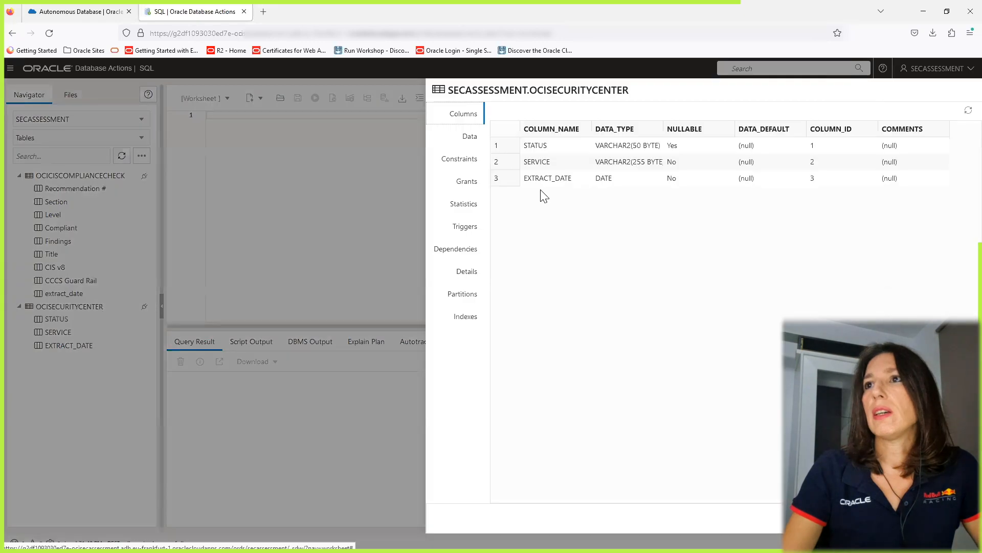
click(469, 139)
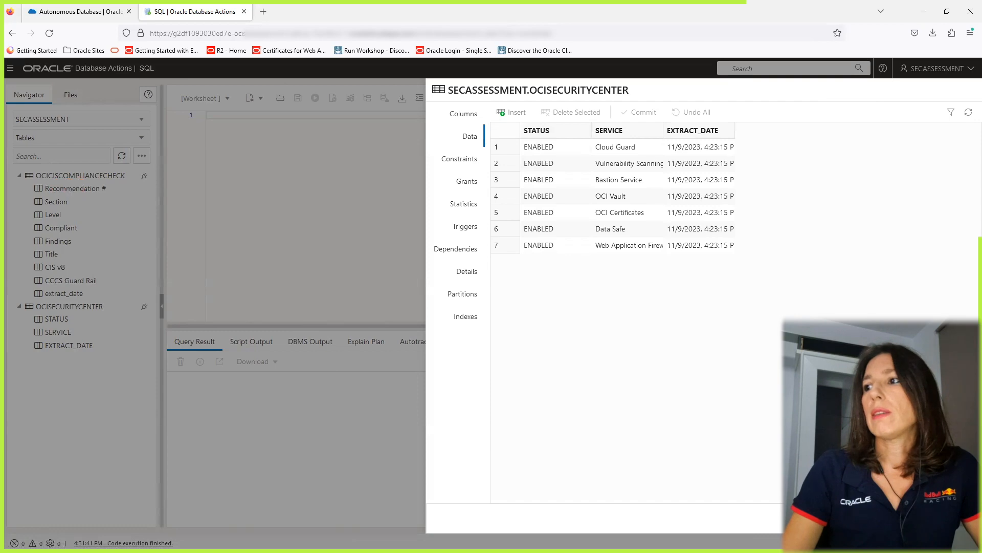
key(Escape)
Open the OCICISCOMPLIANCECHECK table and browse its loaded data rows.
right_click(99, 179)
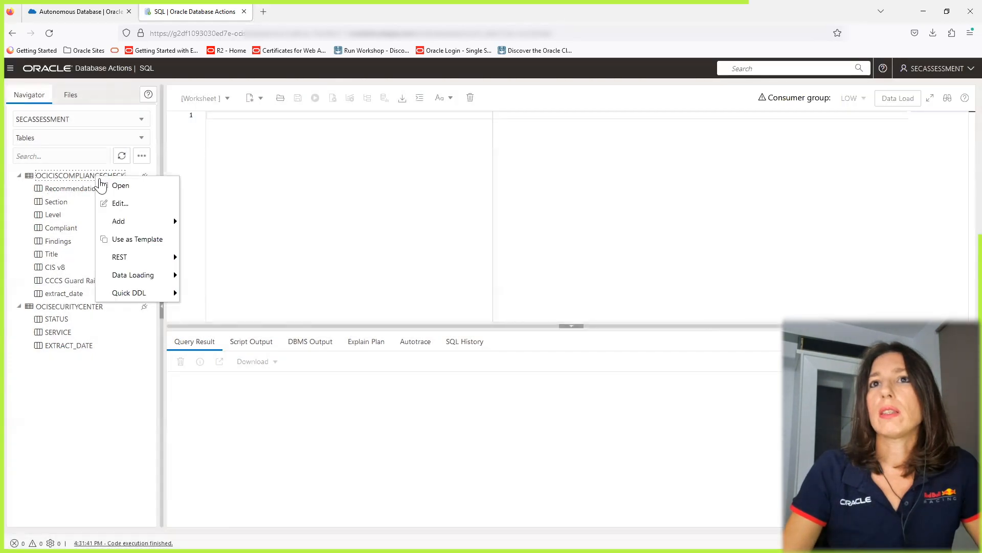
click(120, 185)
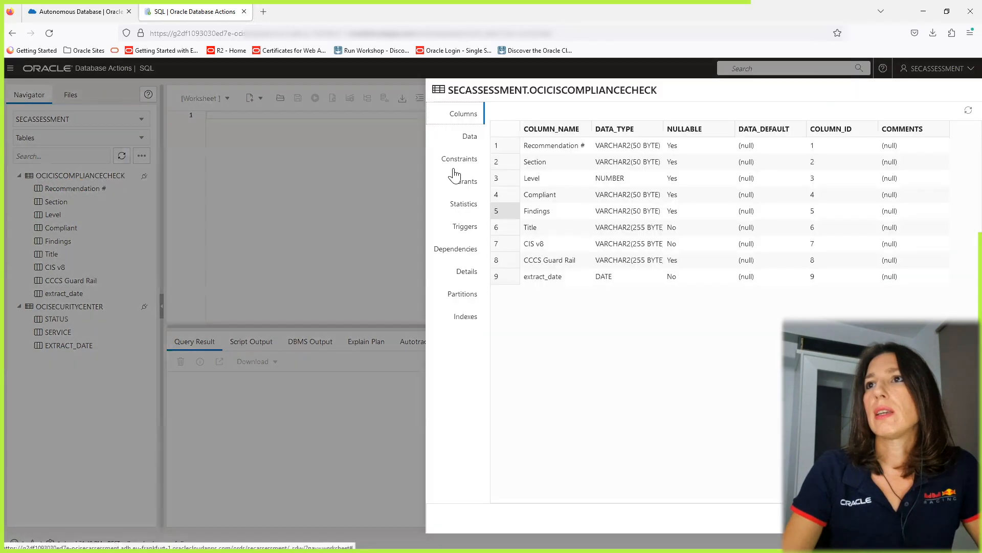
click(468, 139)
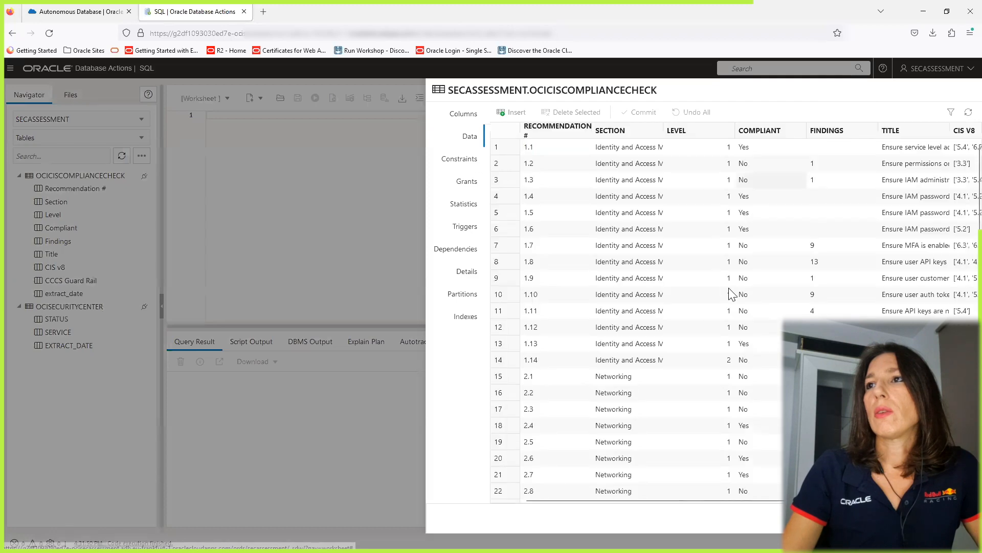
scroll(961, 304, down, 5)
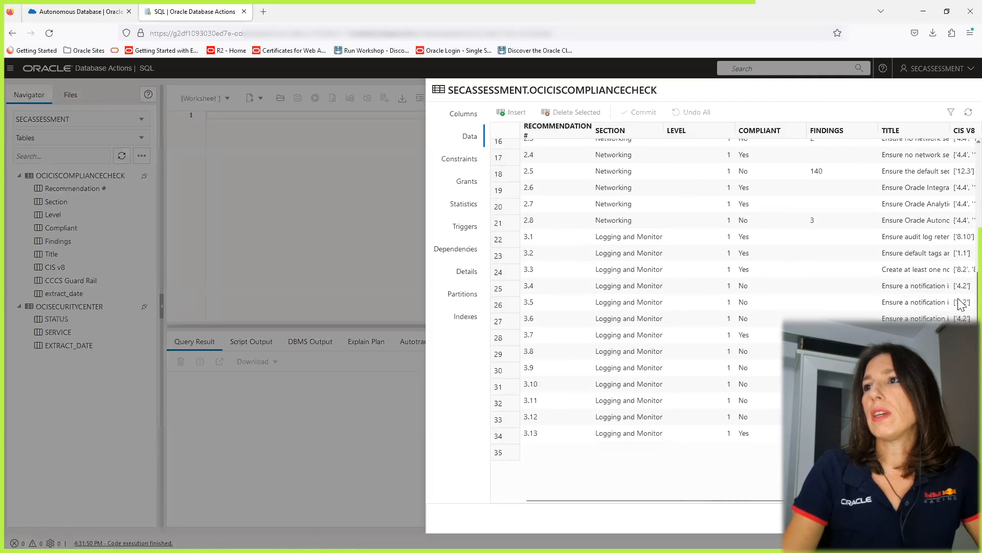
scroll(960, 302, up, 5)
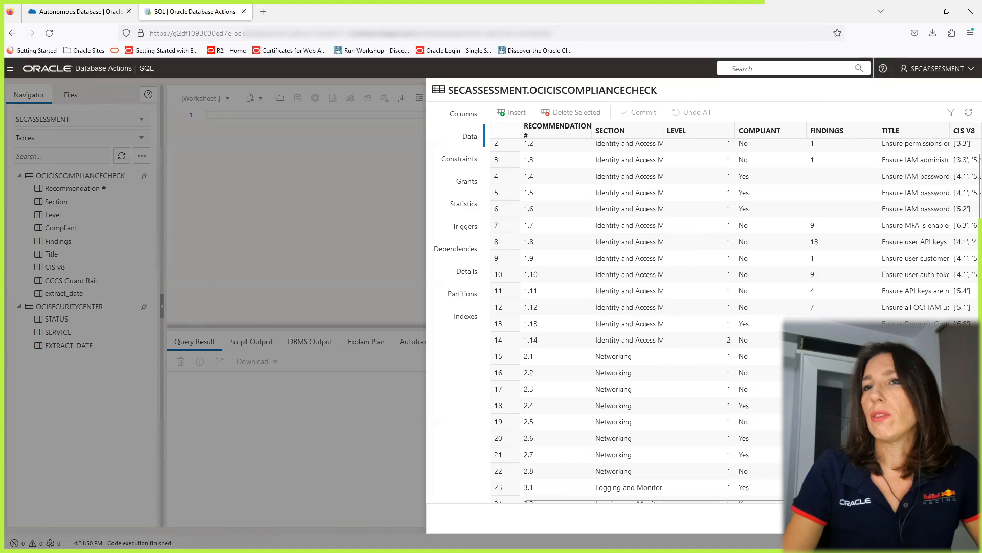
click(956, 518)
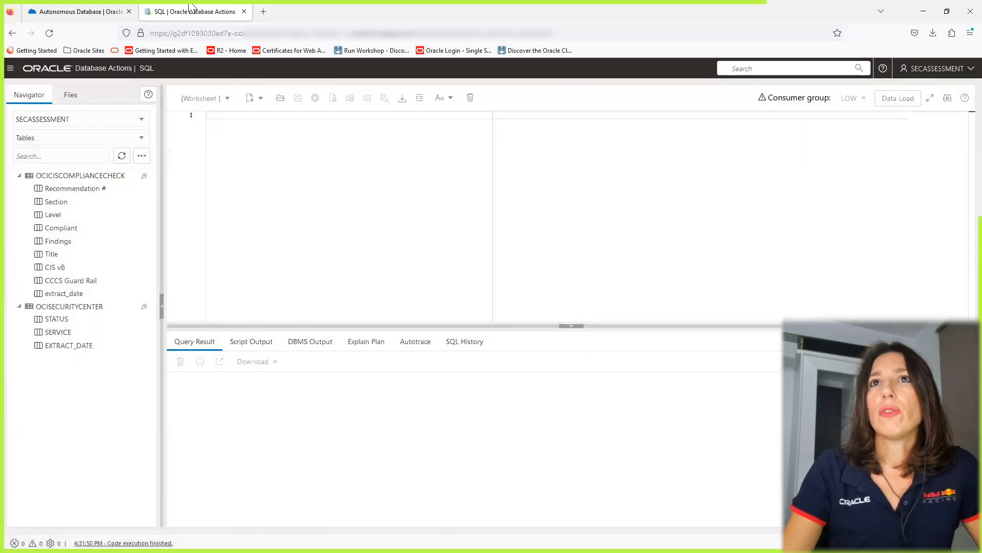
Open the OCI-SecAssessment APEX instance from the database details page and launch APEX.
click(75, 10)
scroll(958, 187, down, 7)
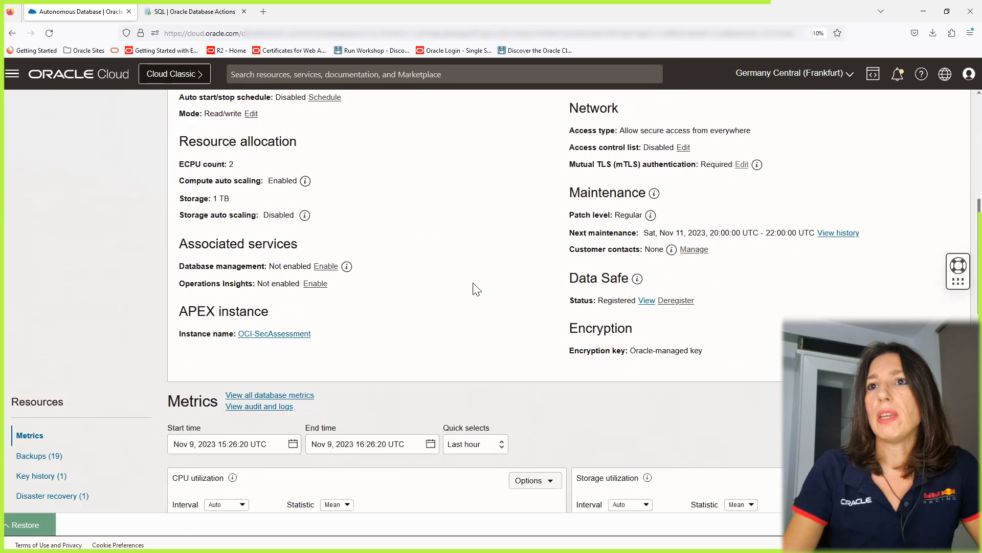
click(292, 334)
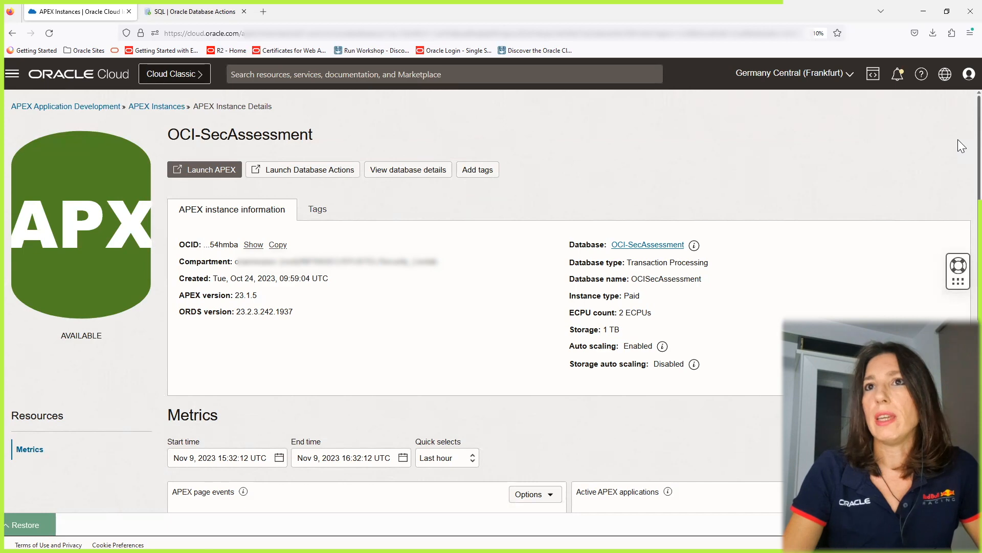
click(232, 164)
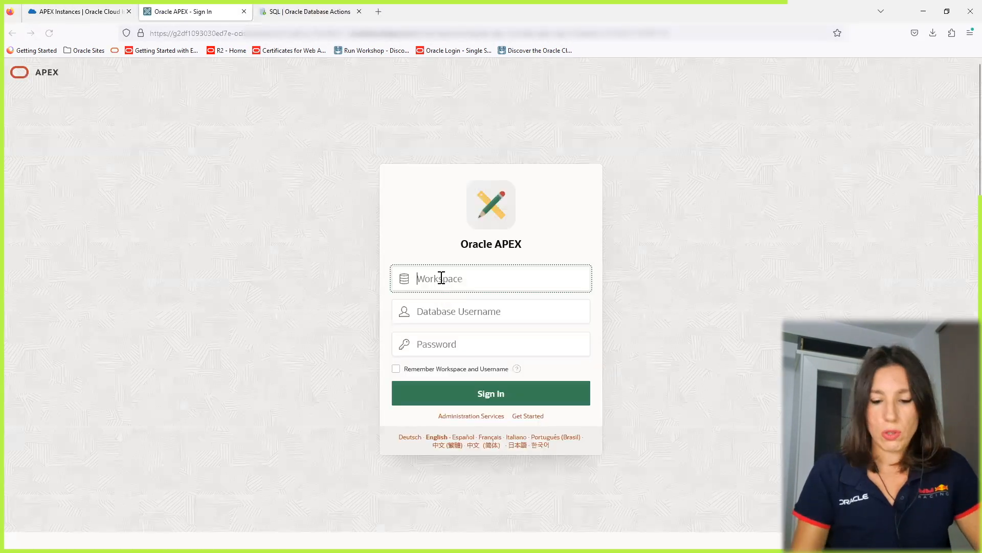
Sign in to the APEX workspace SECASSESSMENT with the database username and saved password.
text(SECASSE)
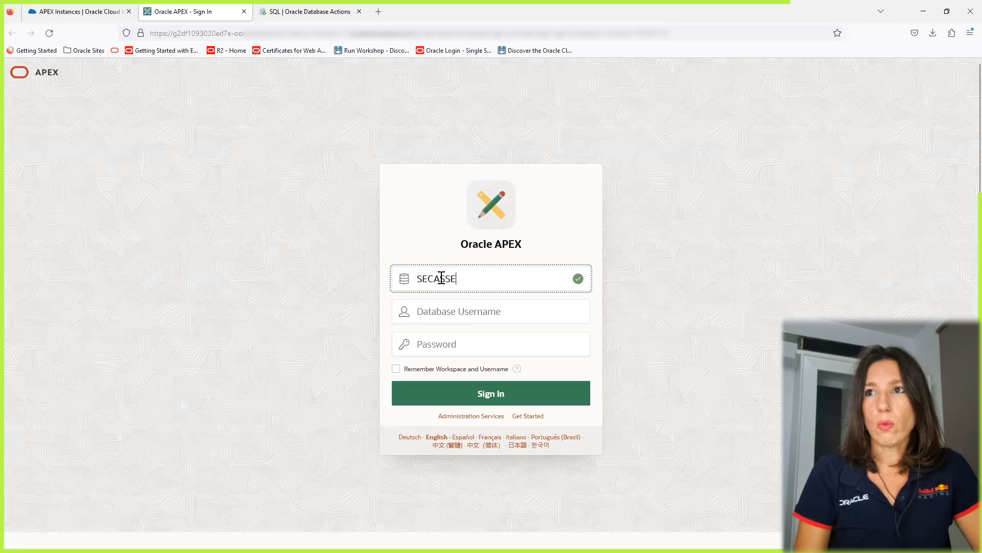
text(SSMENT)
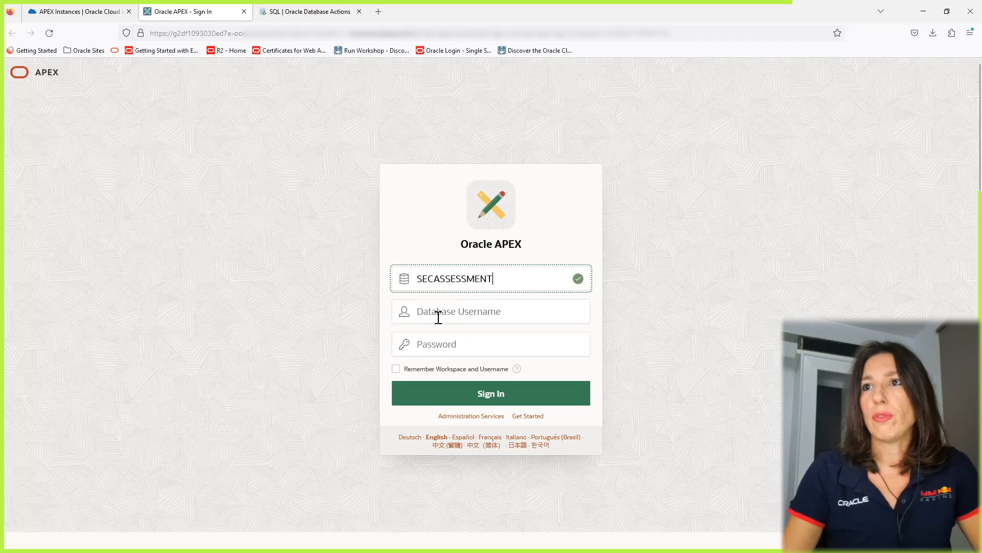
click(435, 312)
text(se)
click(436, 330)
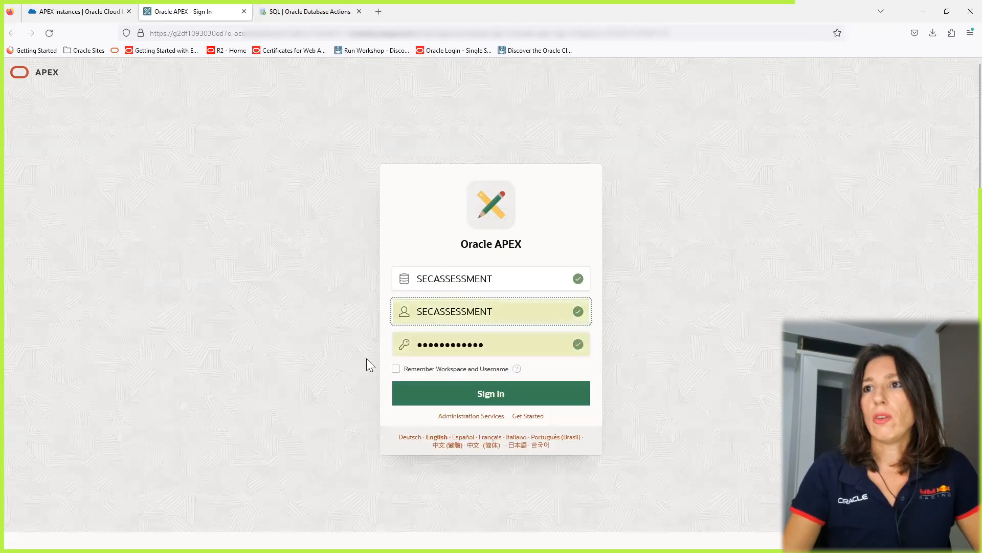
click(491, 393)
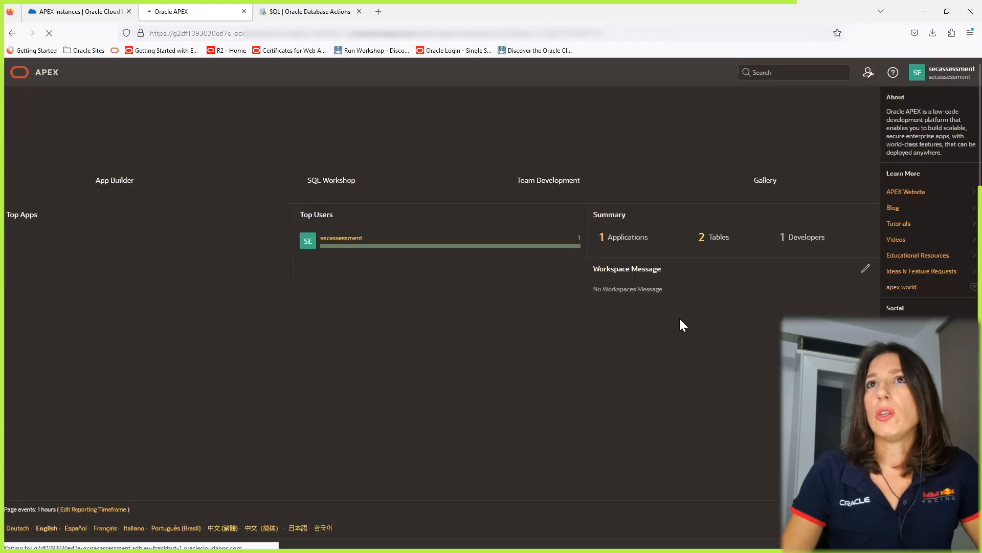
Open the OCI SECURITY ASSESSMENT application, run it, and sign in with the saved SECASSESSMENT credentials.
click(602, 242)
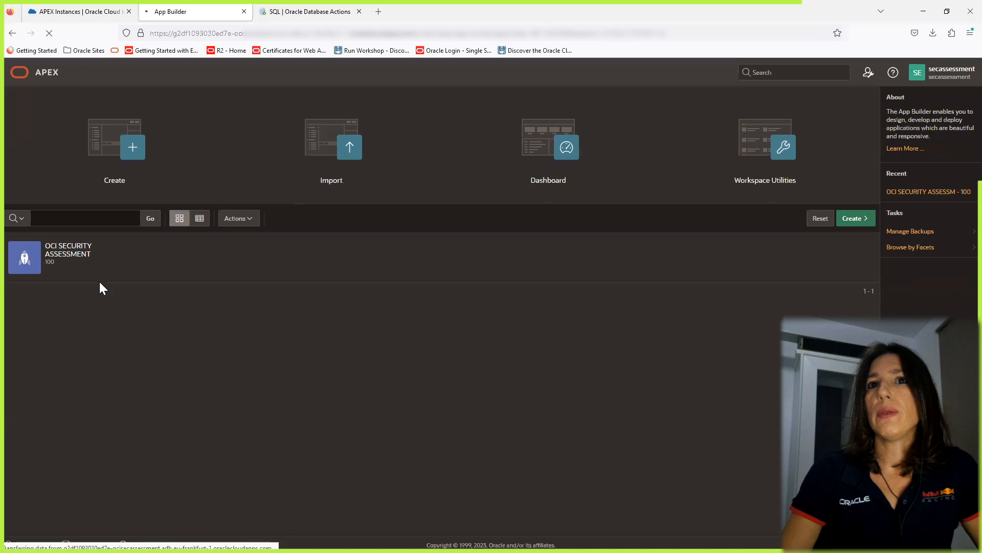
click(62, 256)
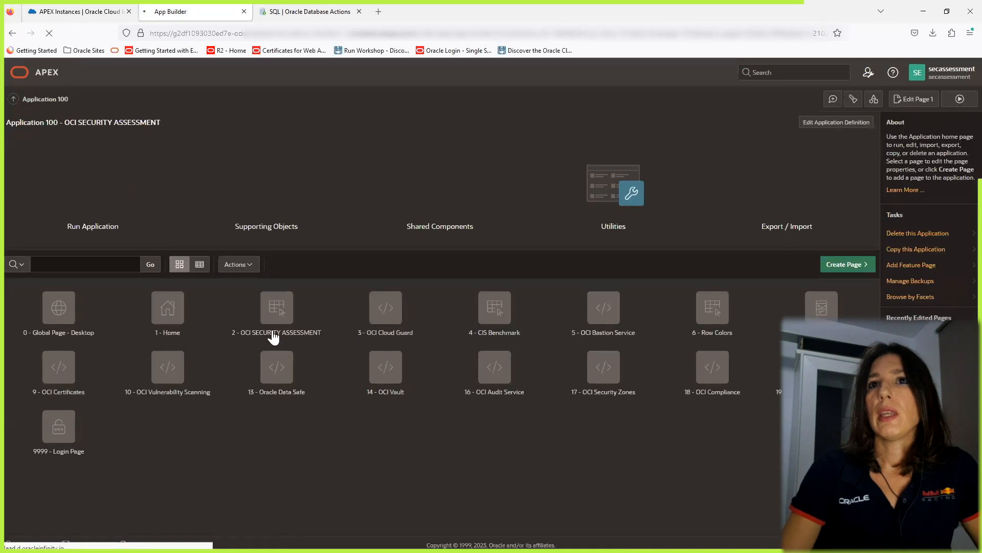
click(107, 193)
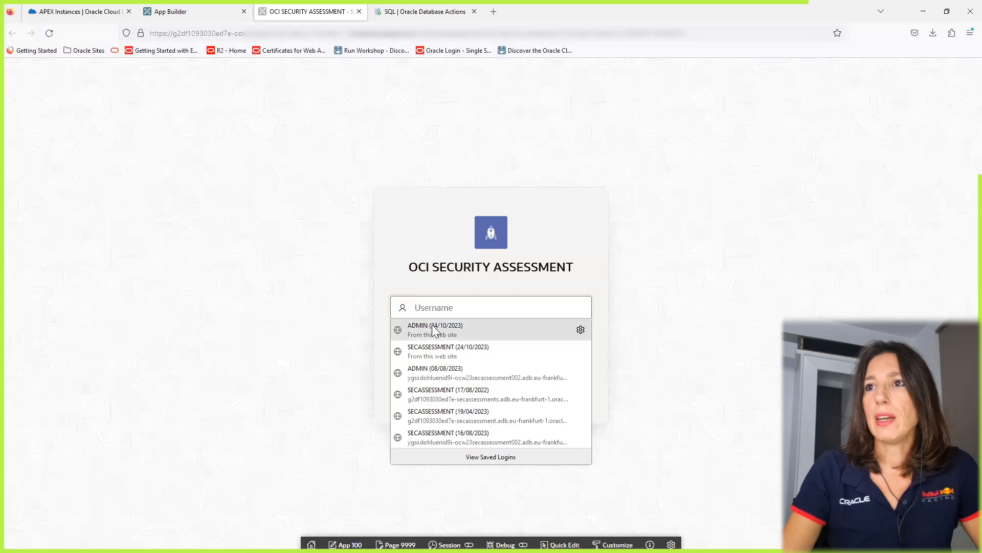
click(443, 351)
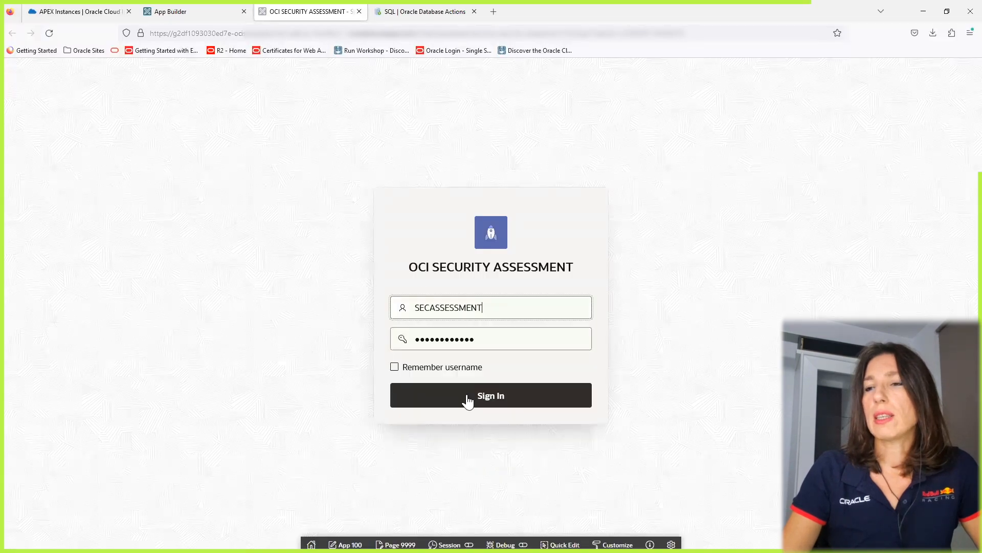
click(470, 398)
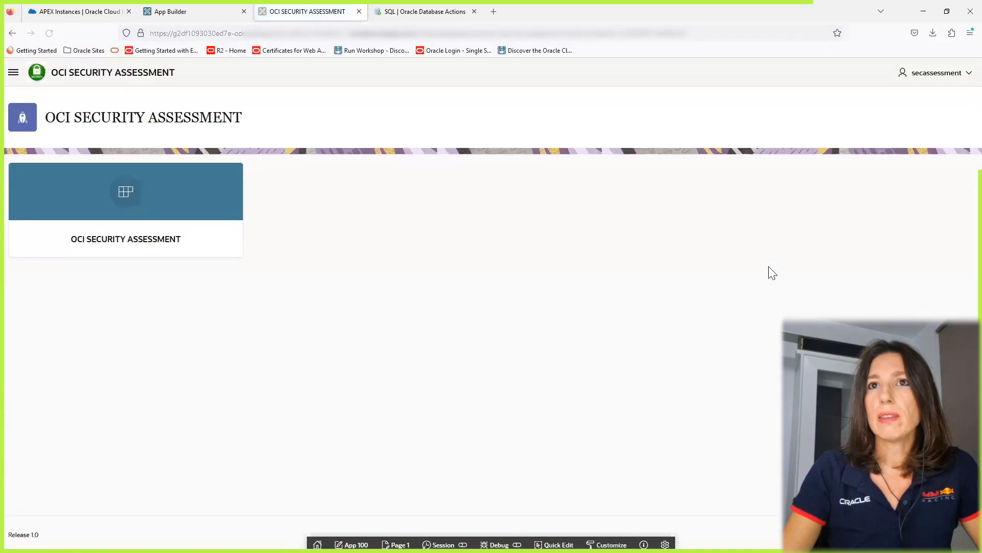
View the app's OCI SECURITY ASSESSMENT services report, then open the TENANT CIS COMPLIANCE page.
click(126, 241)
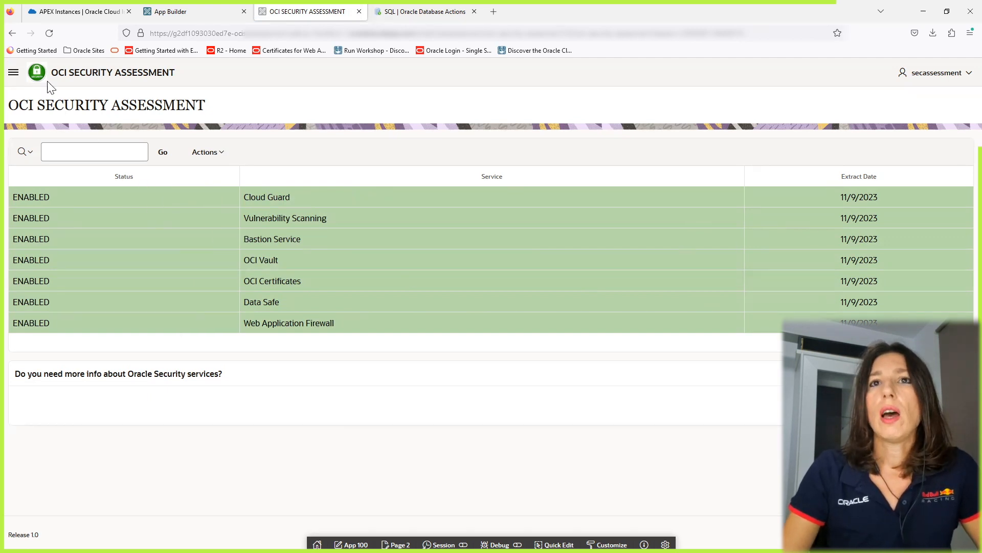
click(13, 72)
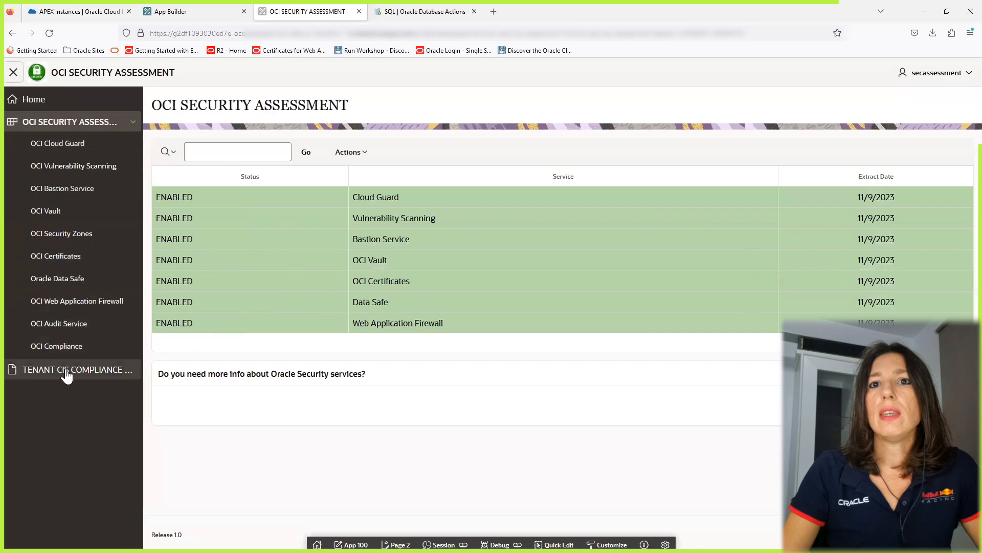
click(66, 371)
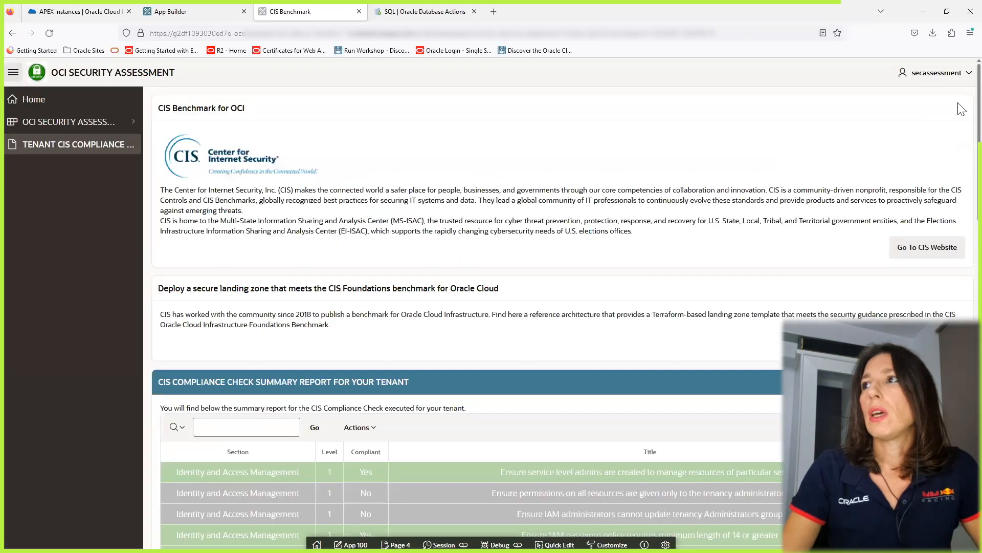
Scroll through the CIS compliance check summary report for the tenant.
scroll(960, 220, down, 8)
scroll(958, 271, down, 10)
scroll(563, 326, down, 2)
scroll(563, 326, up, 2)
scroll(959, 296, up, 20)
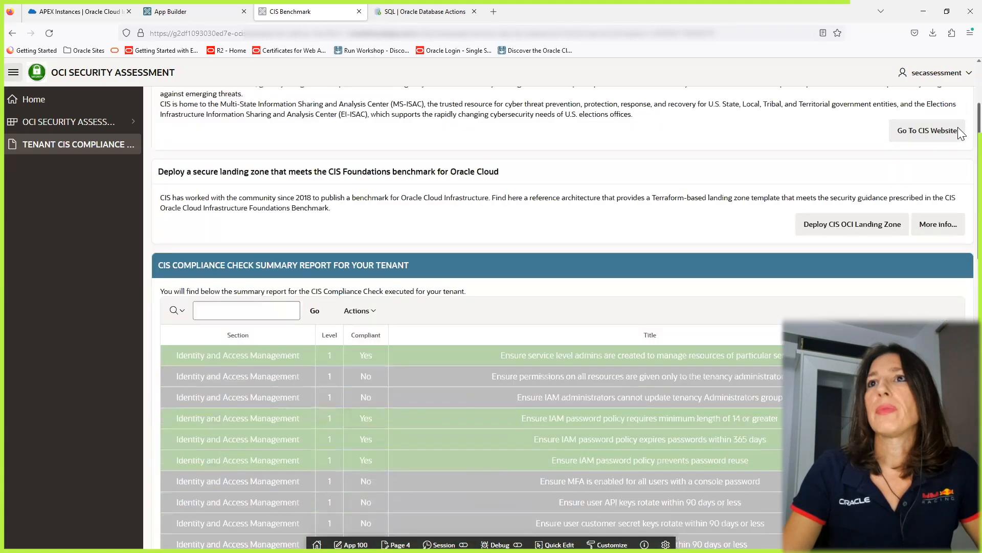
Return to the OCI SECURITY ASSESSMENT services page and expand its submenu of security services.
scroll(960, 123, up, 3)
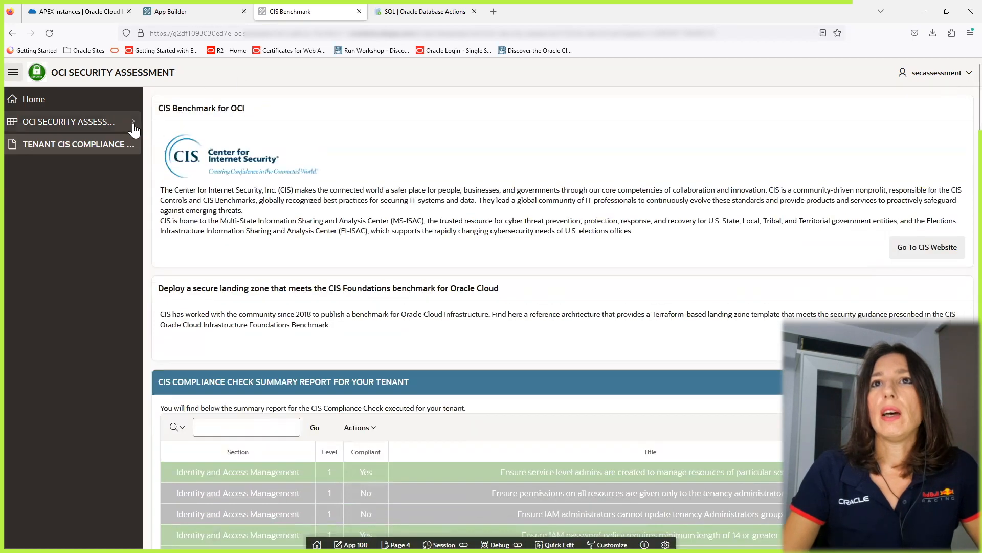
click(89, 122)
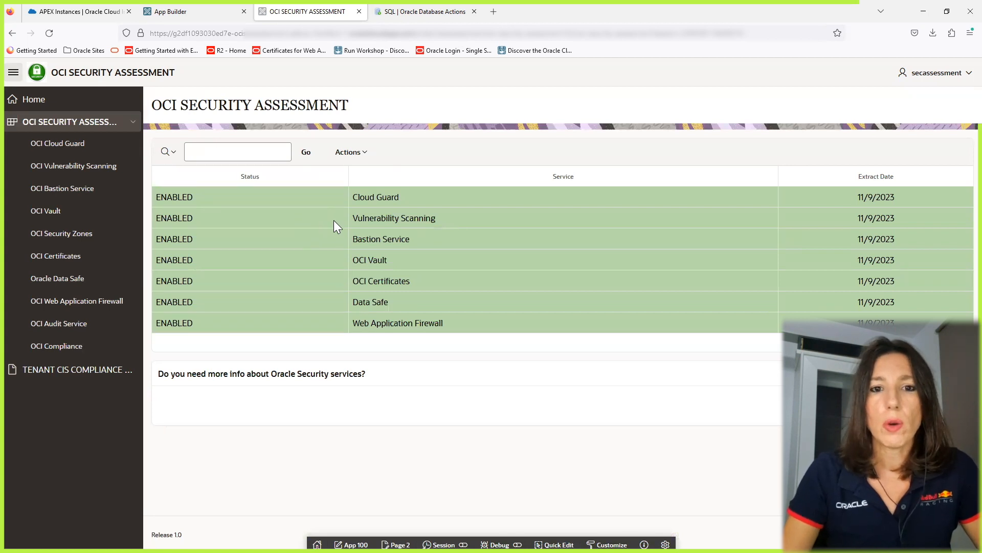
Open the OCI Cloud Guard page and scroll through its features and benefits.
click(60, 145)
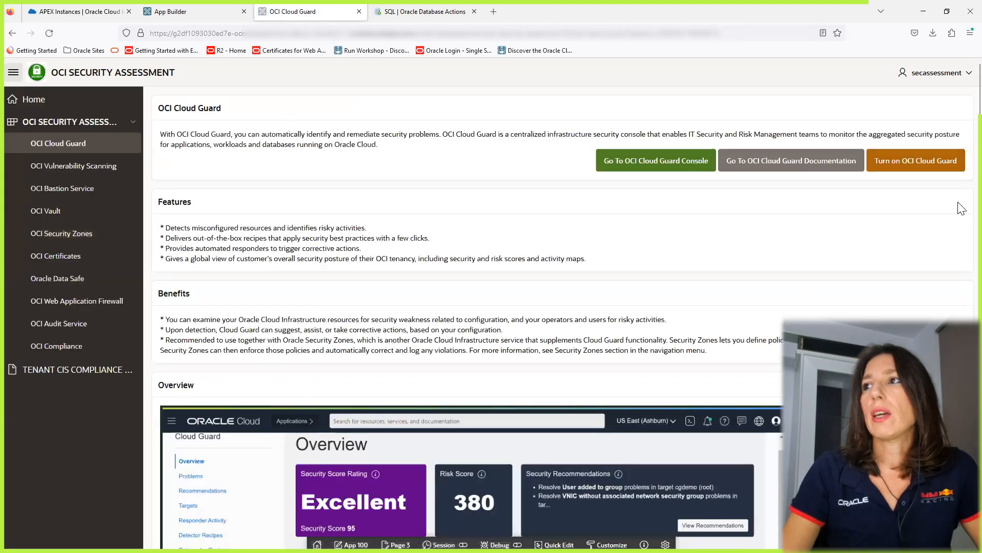
scroll(959, 254, down, 5)
scroll(958, 191, up, 5)
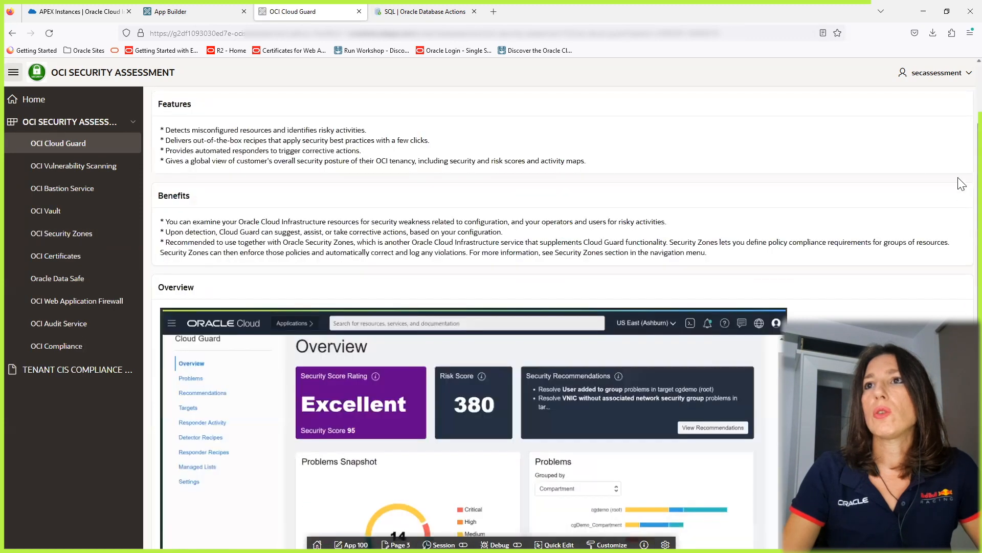
Browse the Vulnerability Scanning, Bastion Service and Vault pages, then go back to OCI Cloud Guard.
click(104, 170)
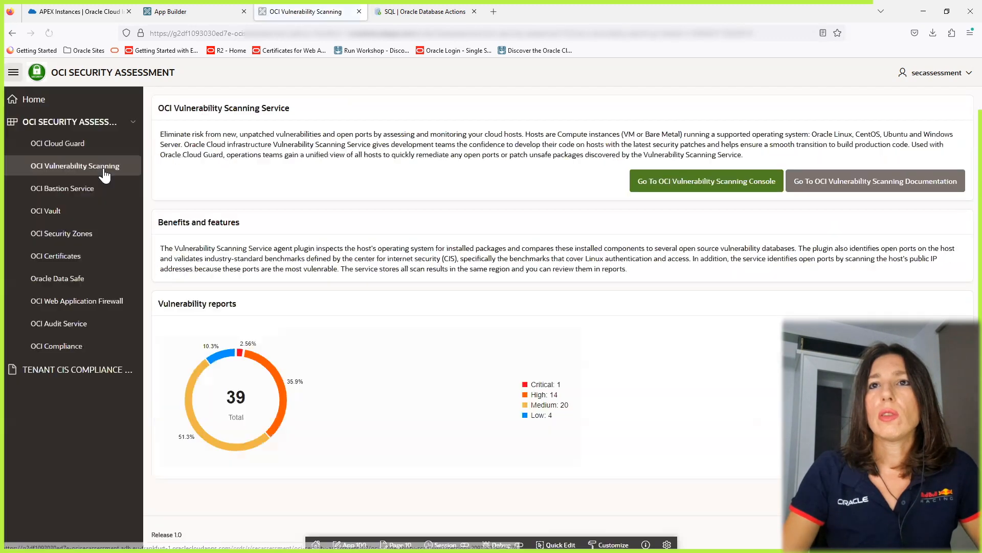
click(84, 191)
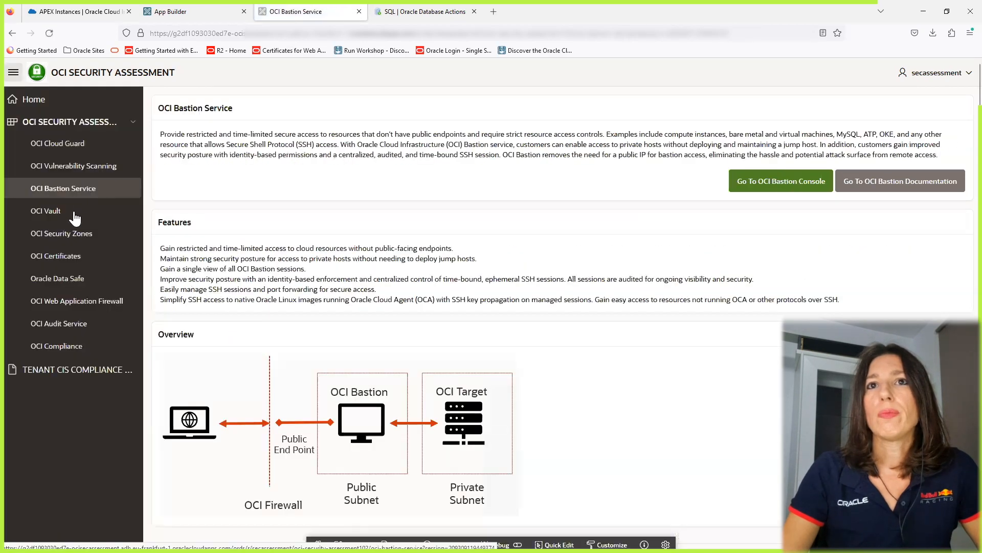
click(77, 213)
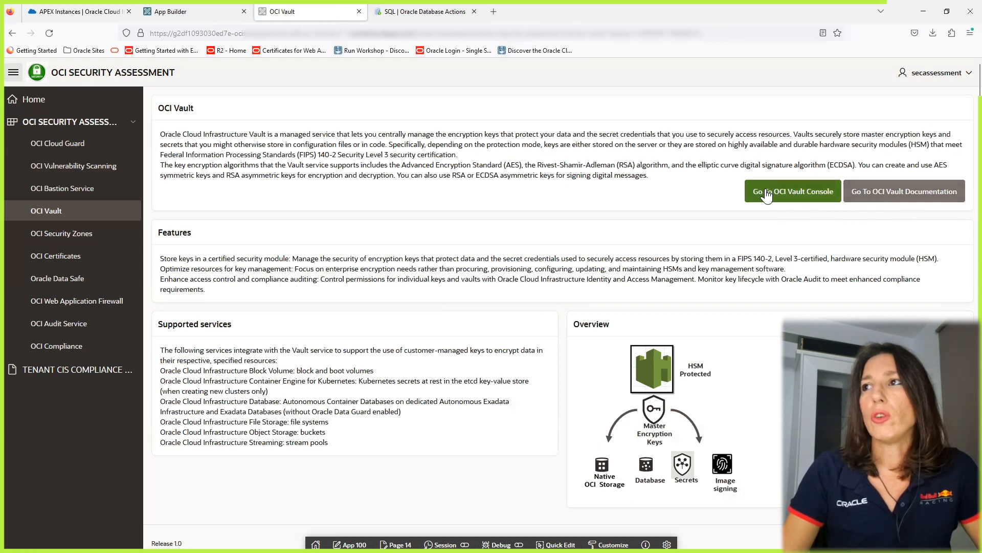
click(64, 143)
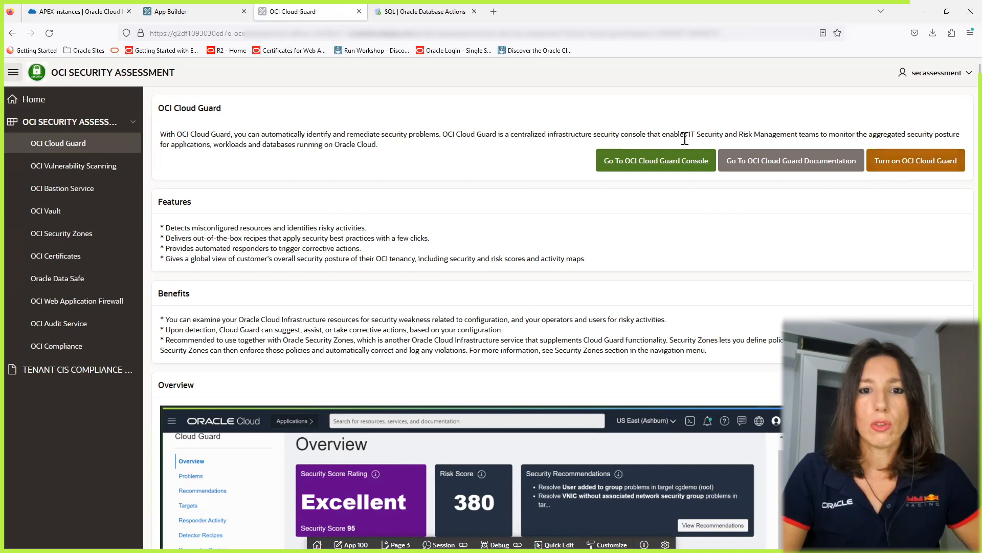
Turn on OCI Cloud Guard, accept the Oracle Terms of Use in the new stack, and continue to its variables.
click(906, 165)
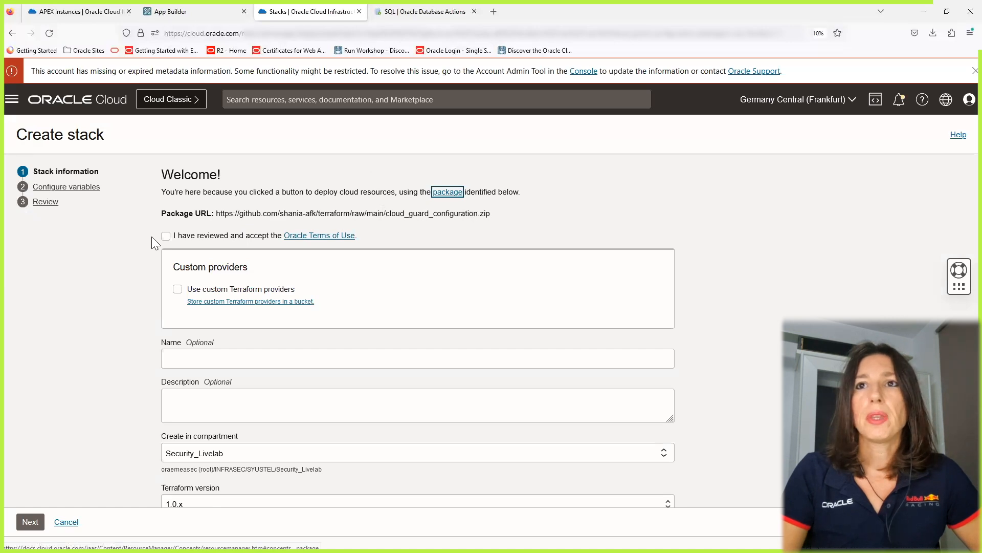
click(165, 235)
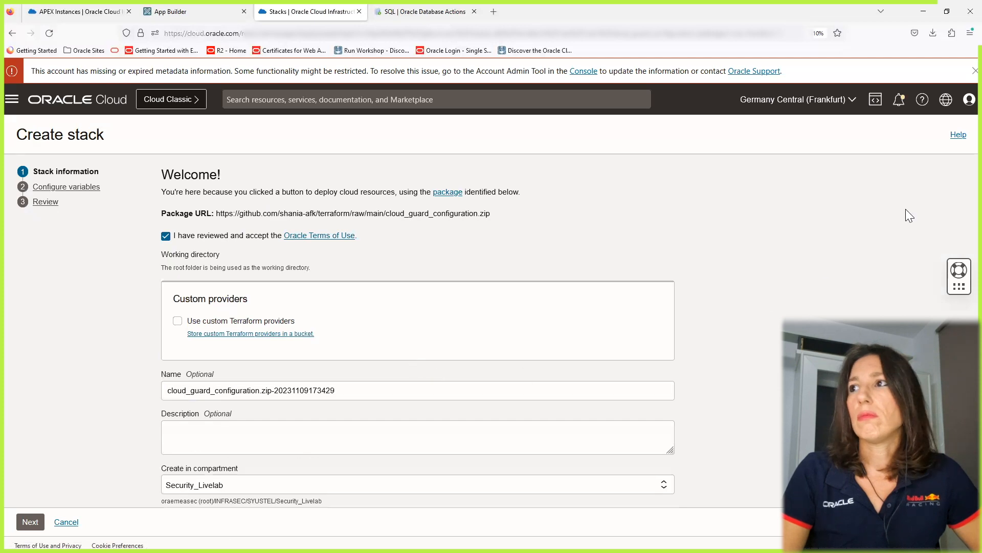
scroll(958, 199, down, 3)
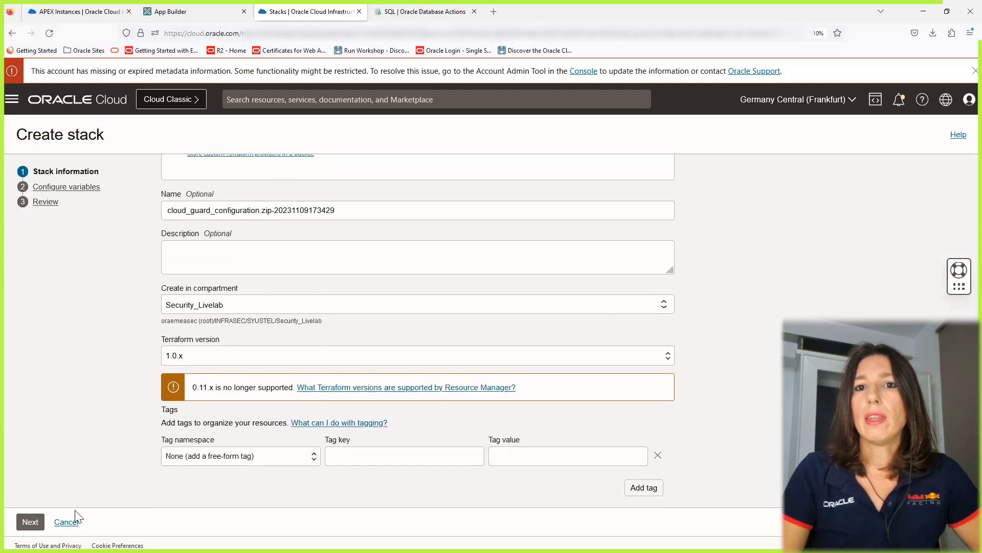
click(31, 521)
Inspect the stack's configuration variables: reporting region, status, compartment_id and region.
drag(241, 228, 123, 226)
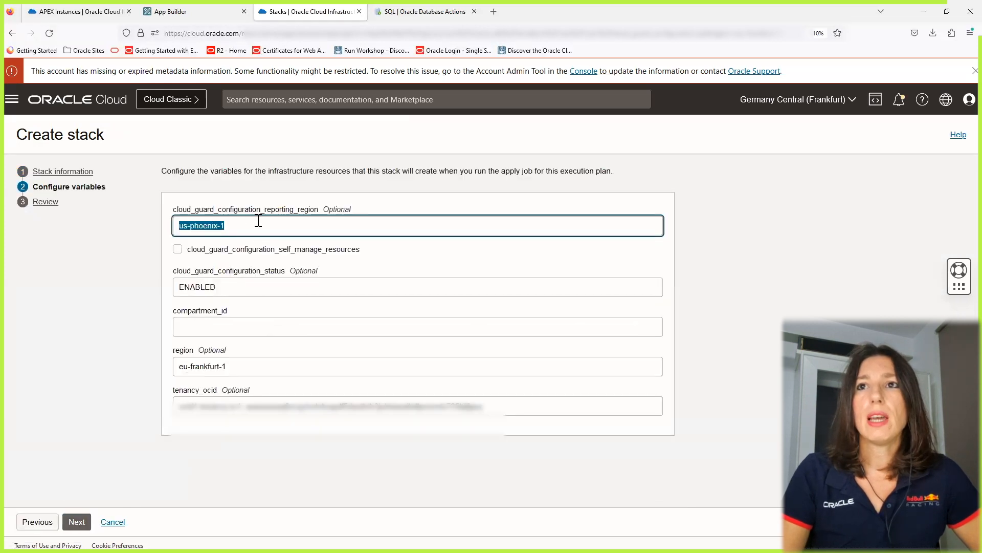
drag(231, 292, 128, 294)
click(201, 327)
click(248, 371)
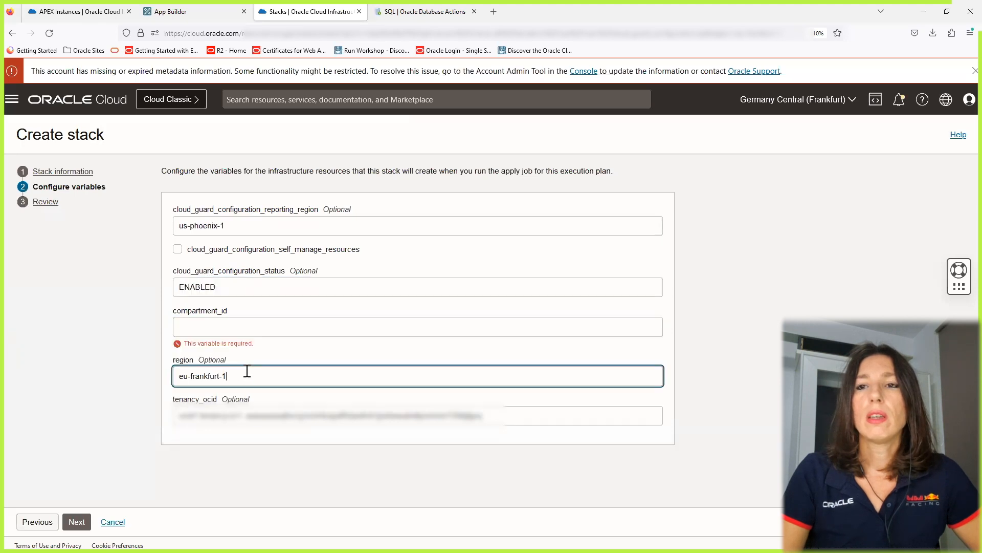
click(219, 325)
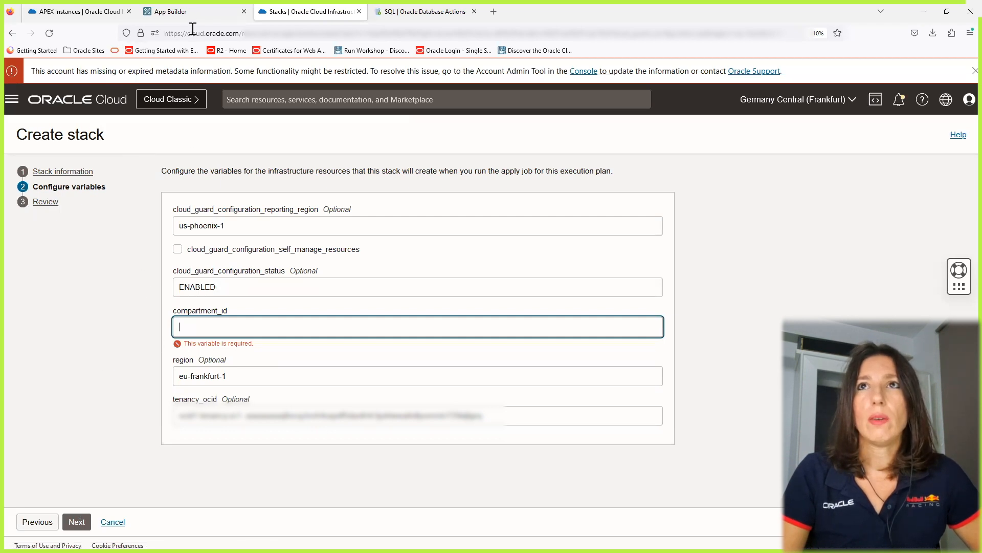
click(193, 9)
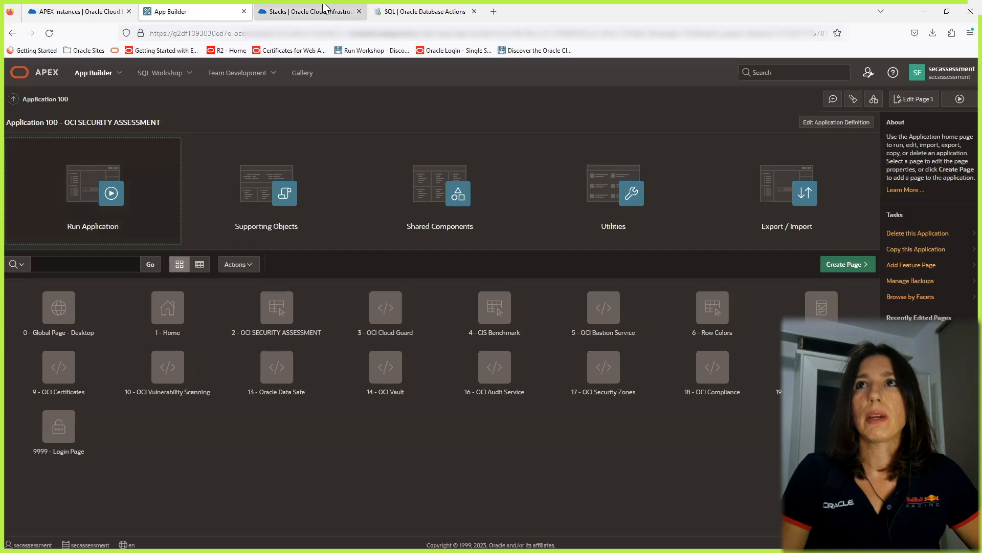
click(307, 11)
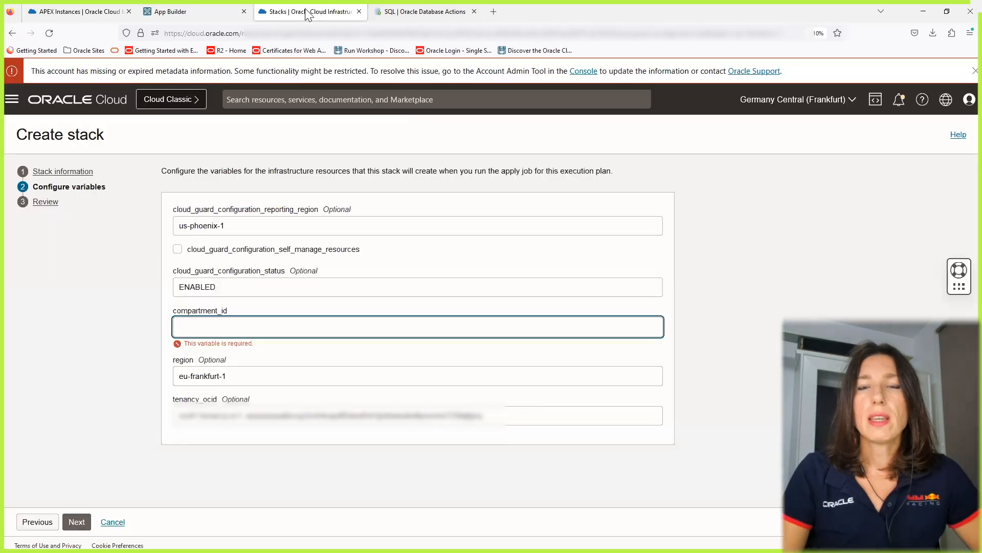
click(921, 14)
click(615, 163)
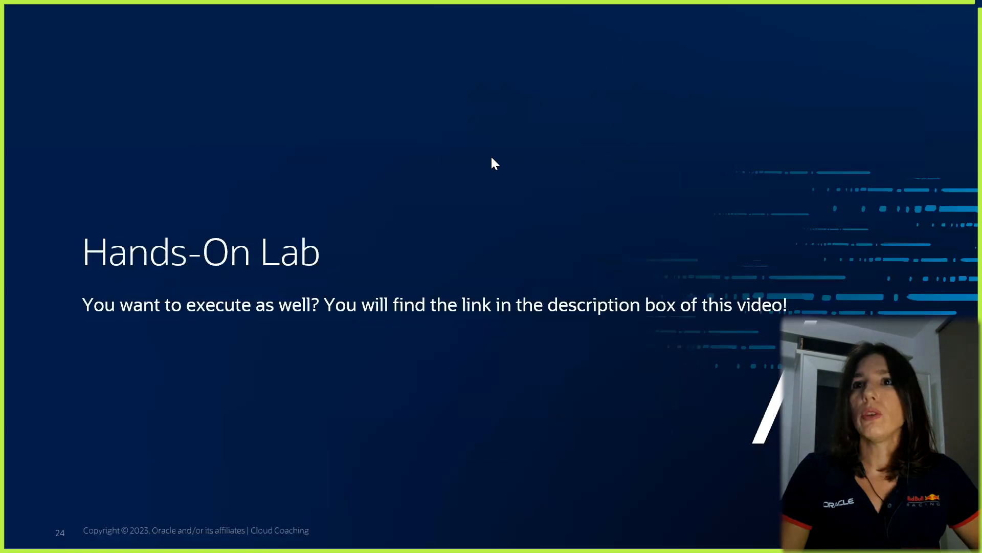
click(30, 542)
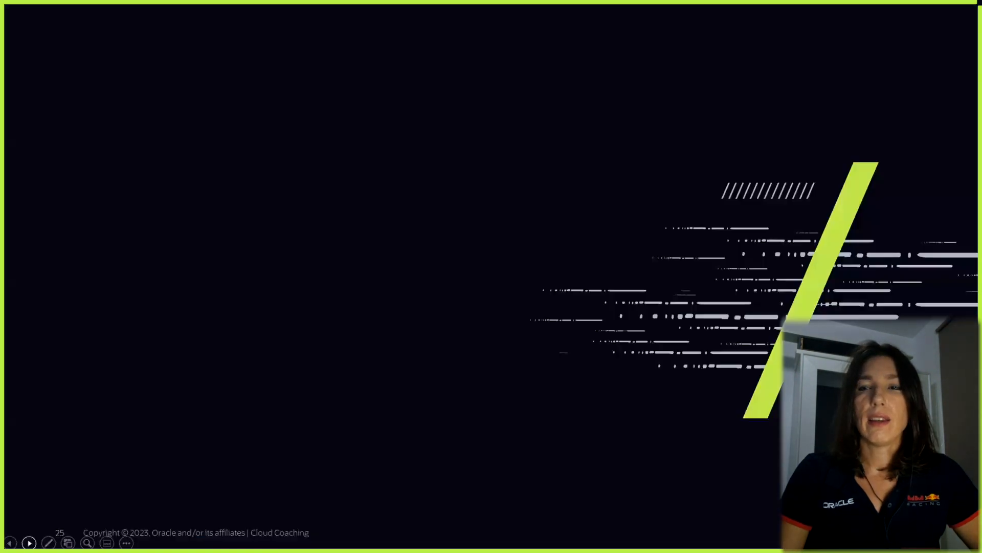